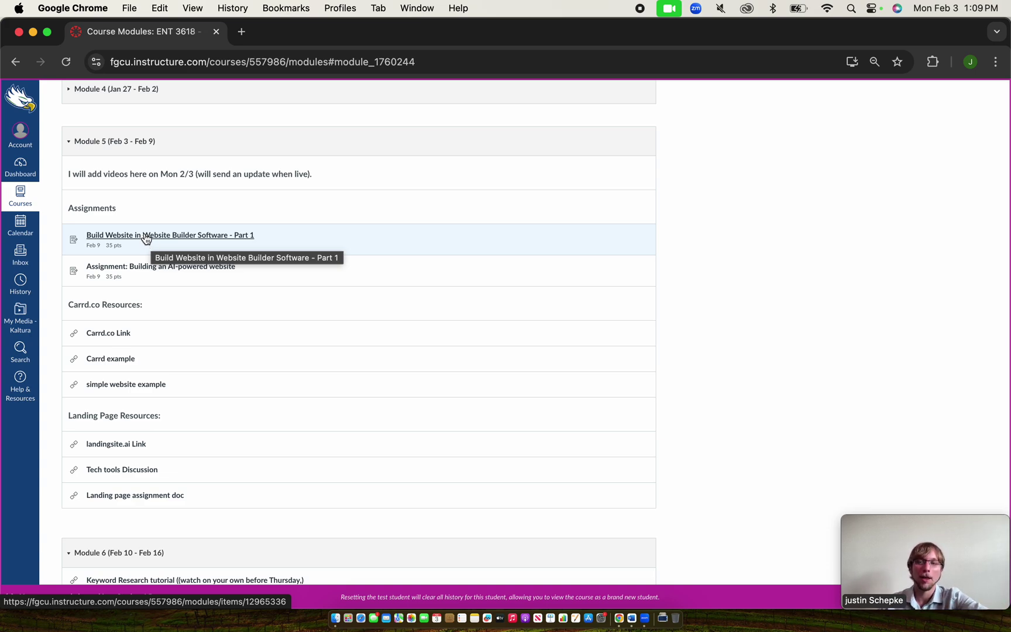
Open the "Build Website in Website Builder Software - Part 1" assignment and review its publishing and URL submission requirements
click(144, 237)
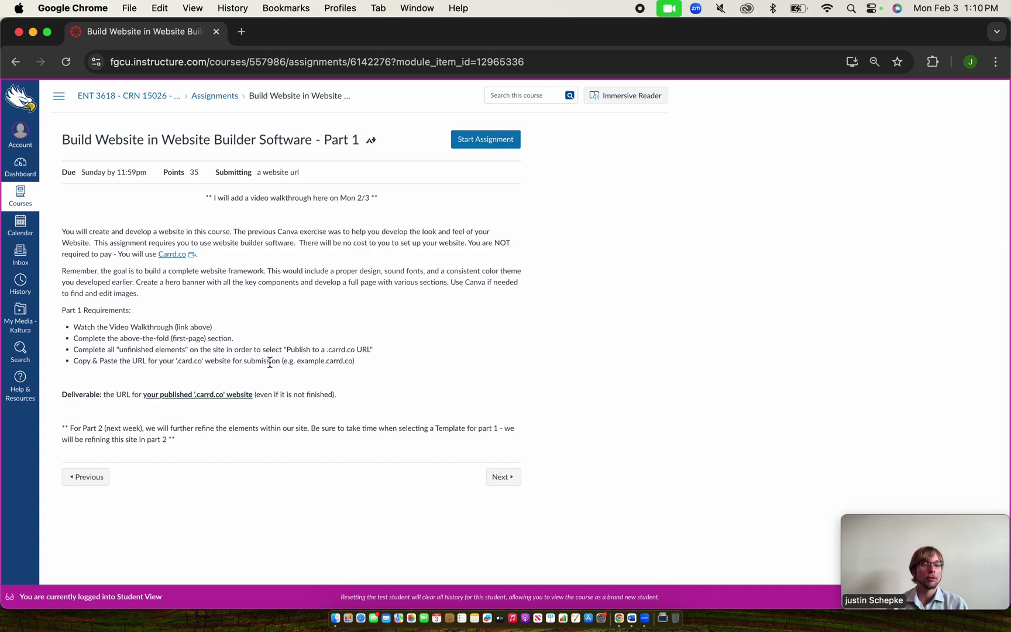
drag(283, 349, 369, 350)
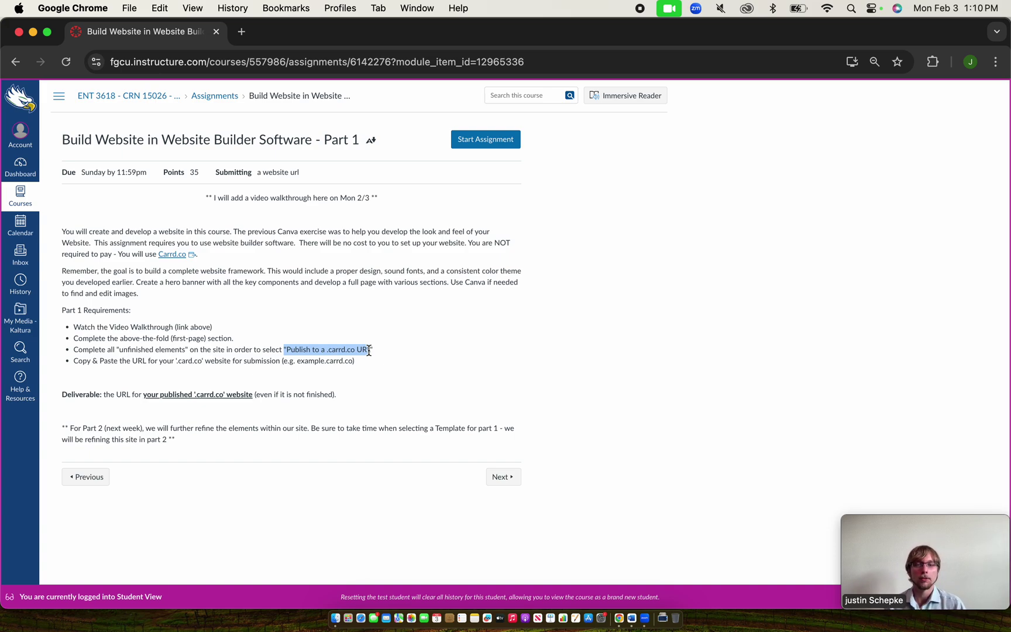
mouse_move(297, 360)
mouse_down()
mouse_move(354, 362)
mouse_move(299, 363)
mouse_up()
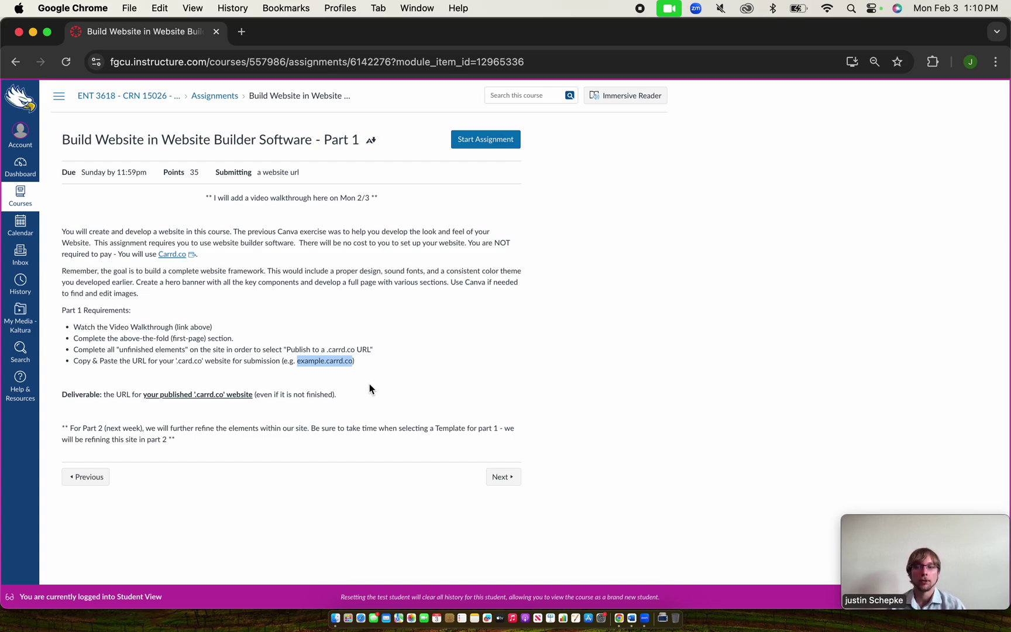
Return to the course modules, open Carrd through the Carrd.co Link resource, and start choosing a starting point
key(super+r)
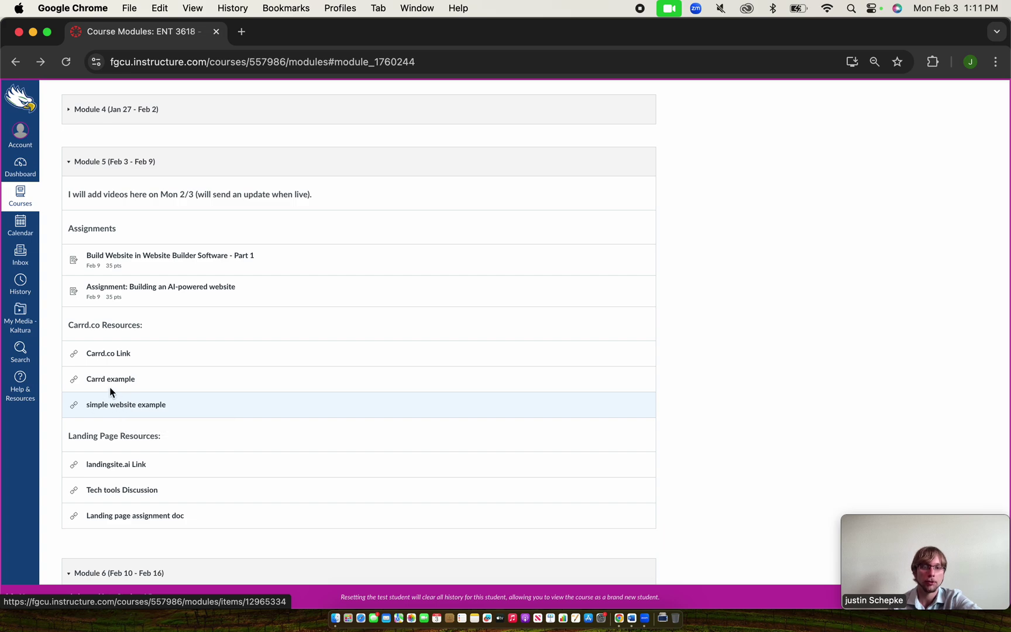
click(113, 359)
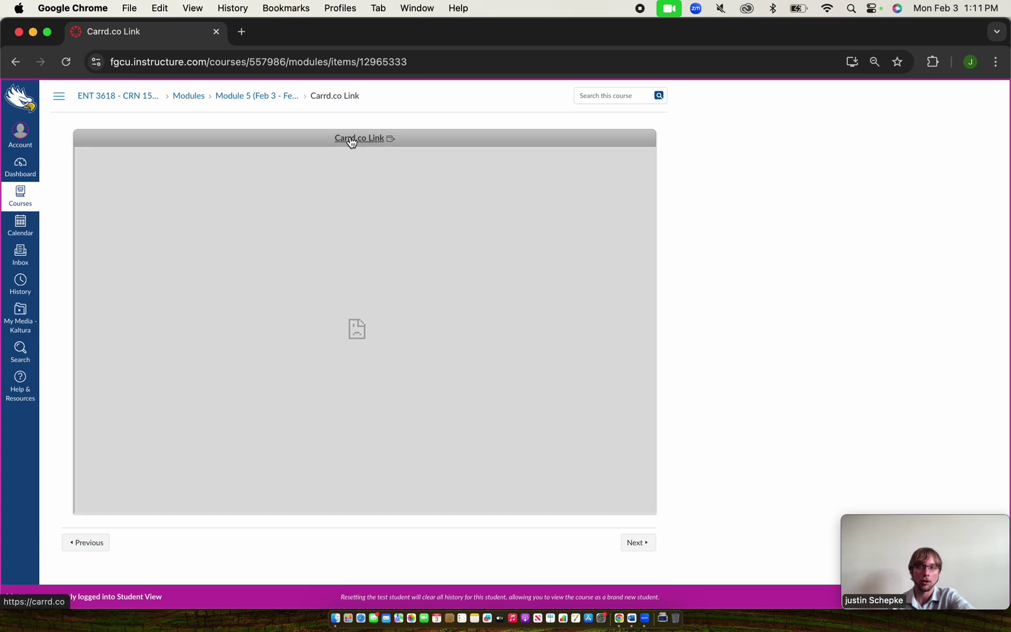
click(350, 139)
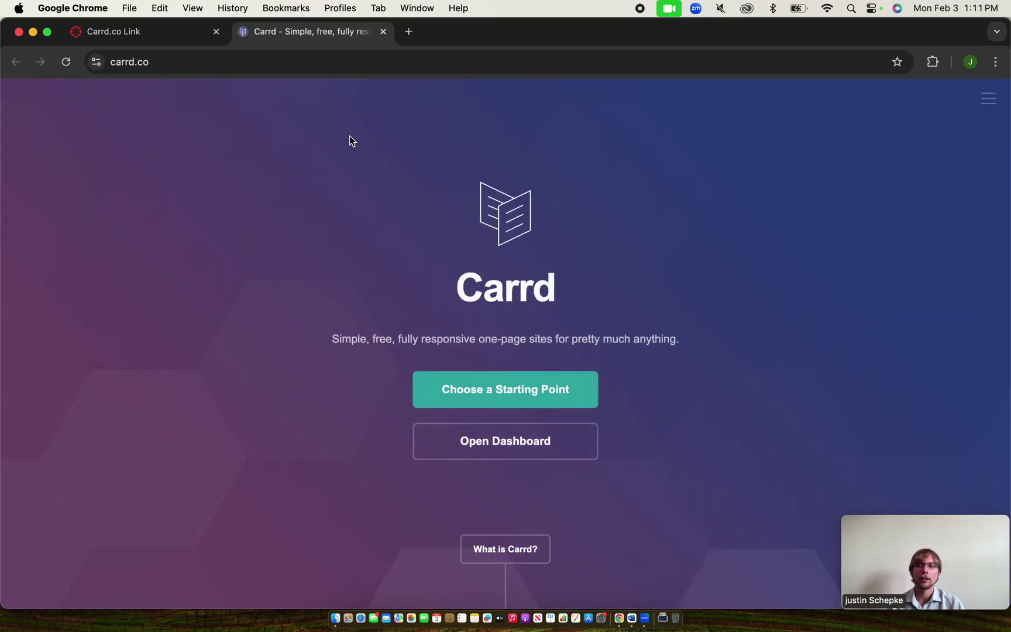
click(468, 400)
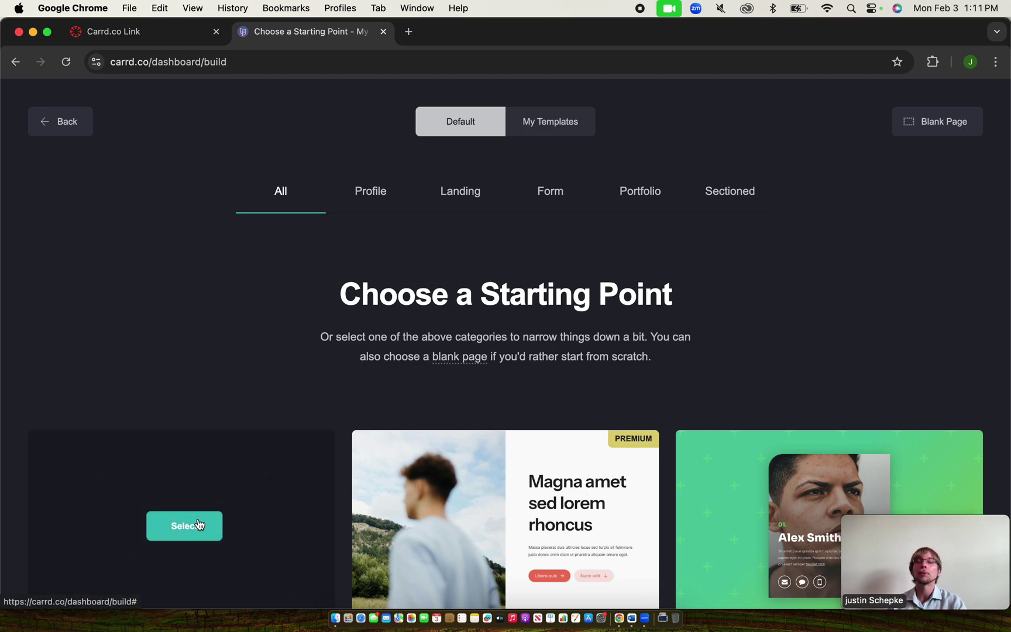
Compare the starting templates and select the free "Sed nullam purus luctus magna sed fusce duis erat." one with the camera photo
scroll(331, 413, down, 1)
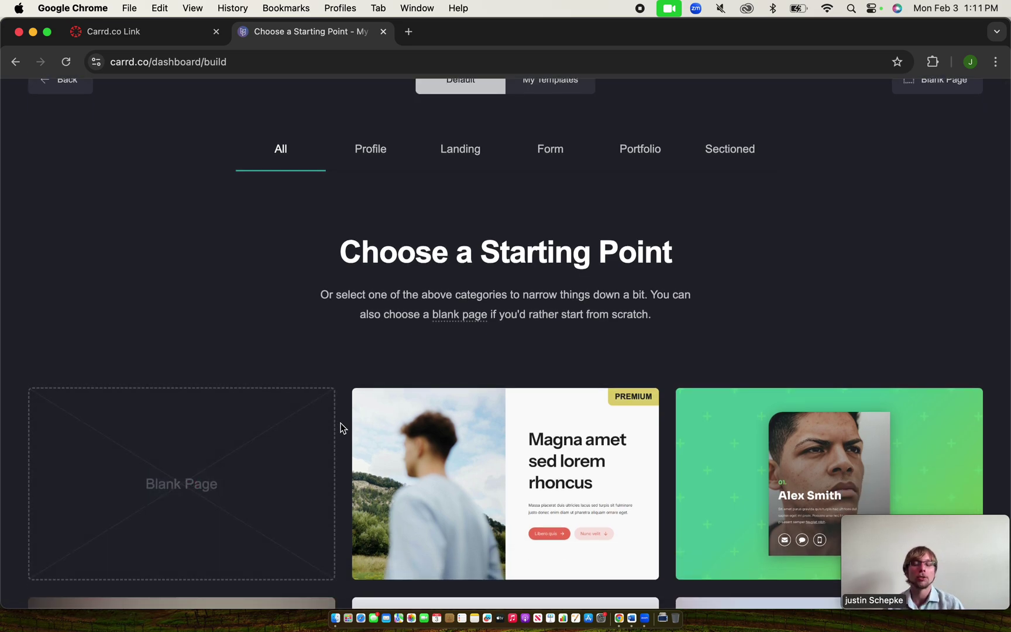
scroll(343, 428, down, 2)
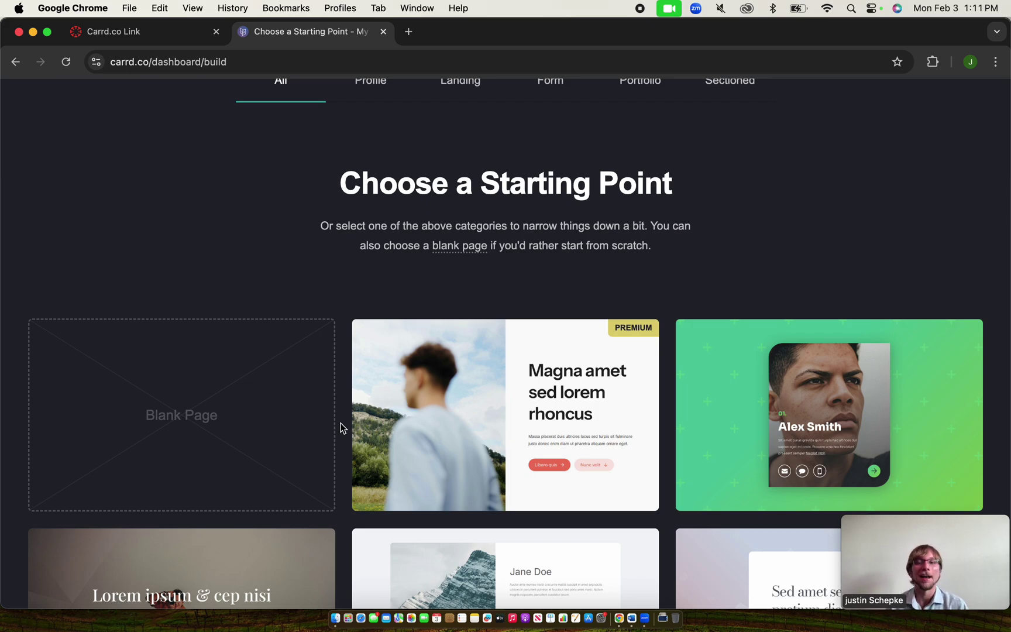
scroll(343, 428, down, 9)
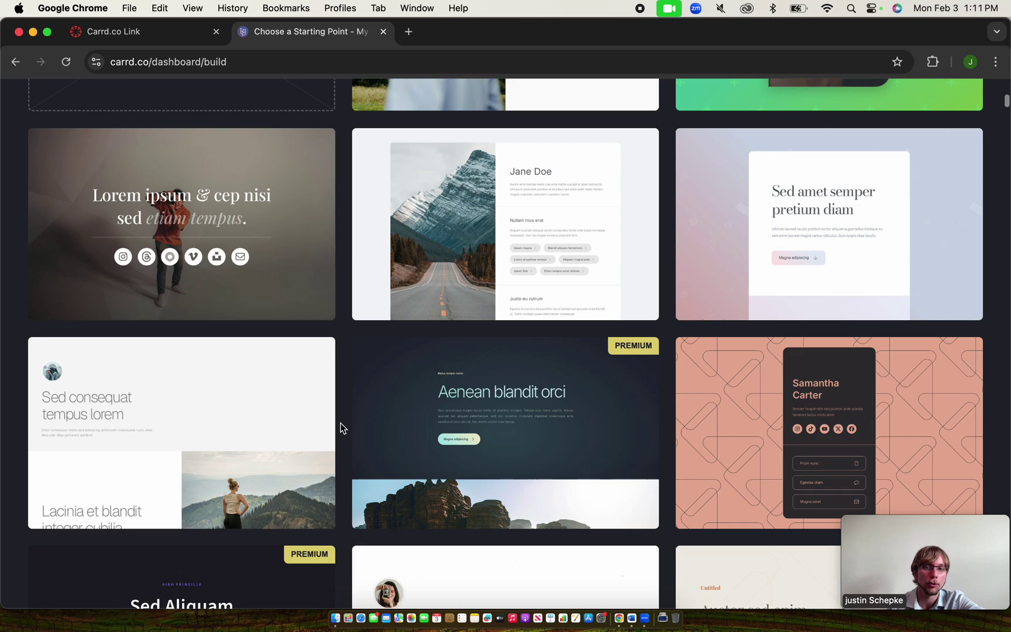
scroll(343, 428, down, 12)
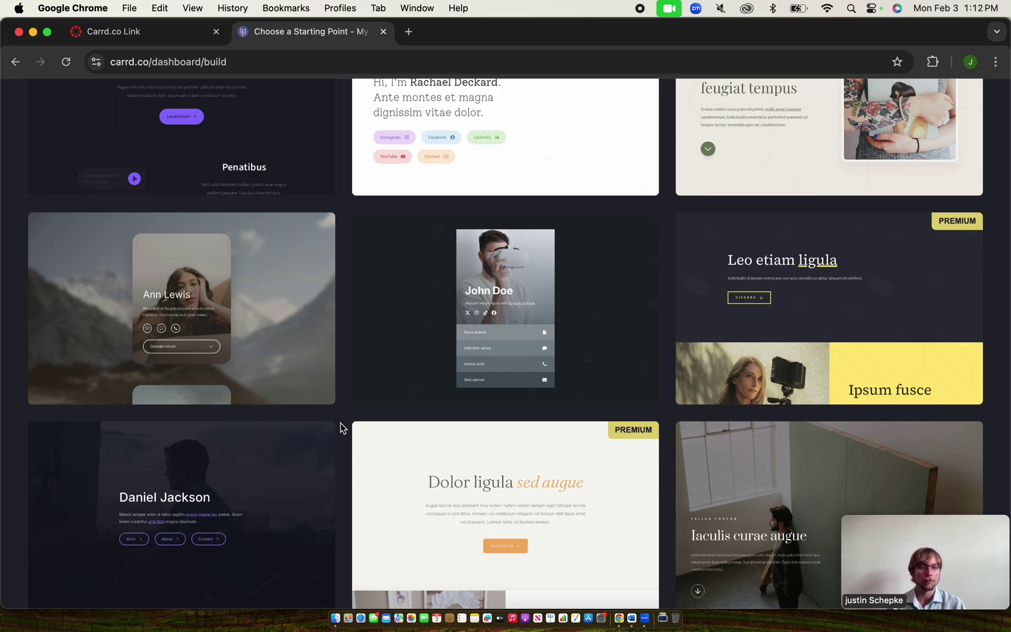
scroll(342, 428, down, 11)
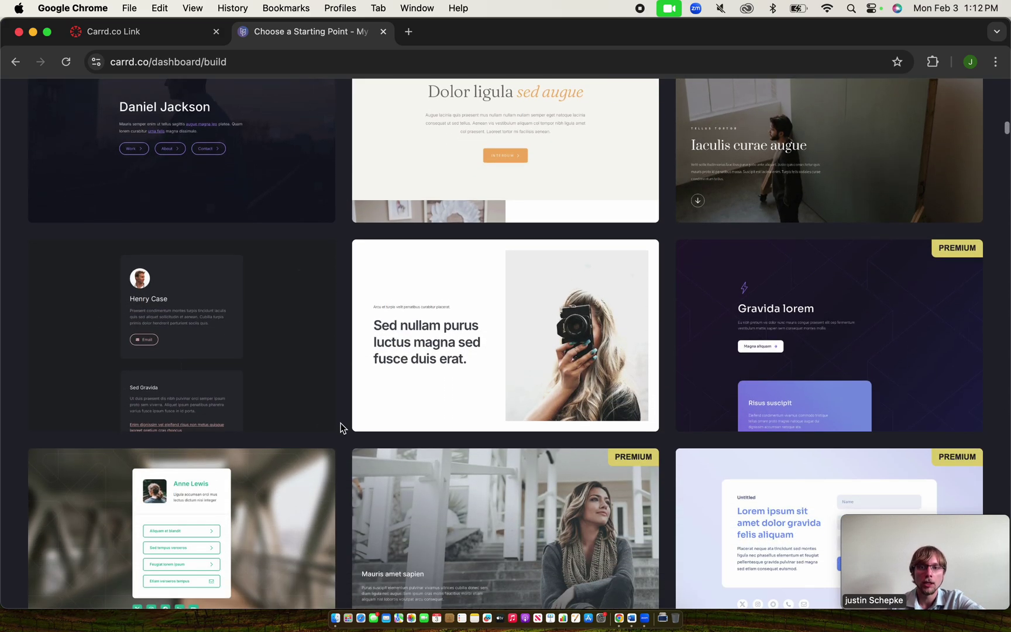
scroll(345, 454, down, 10)
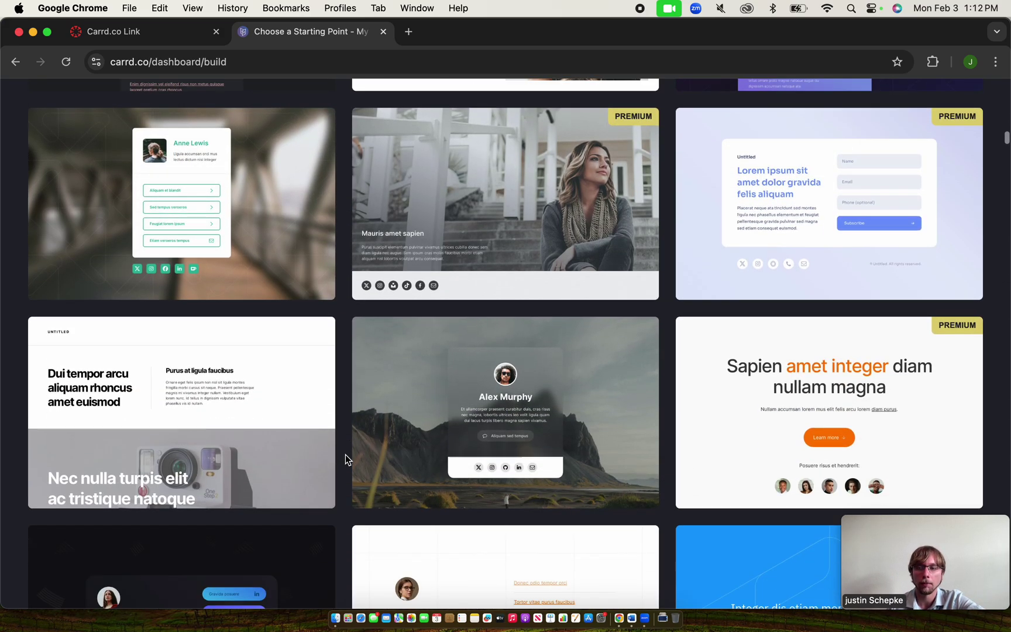
scroll(346, 454, up, 5)
scroll(345, 454, up, 5)
mouse_move(467, 375)
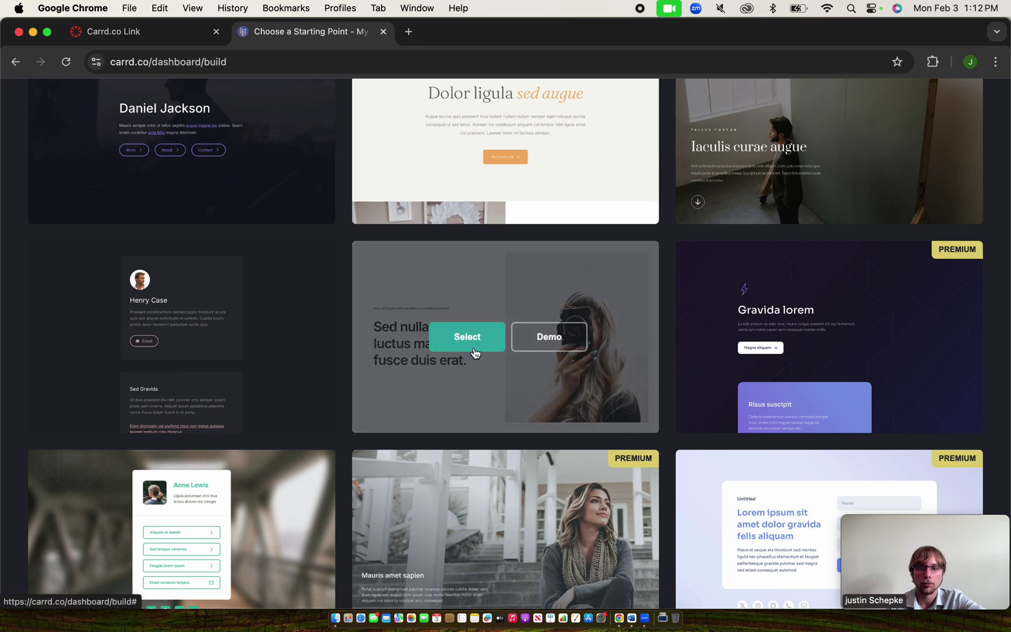
scroll(444, 378, up, 3)
scroll(436, 414, up, 5)
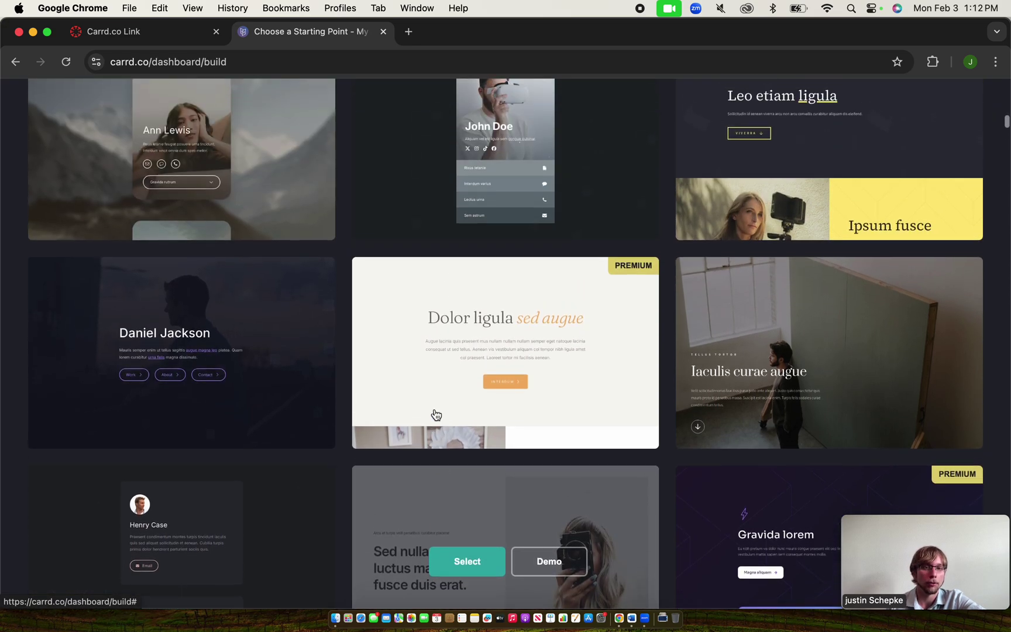
scroll(442, 518, up, 1)
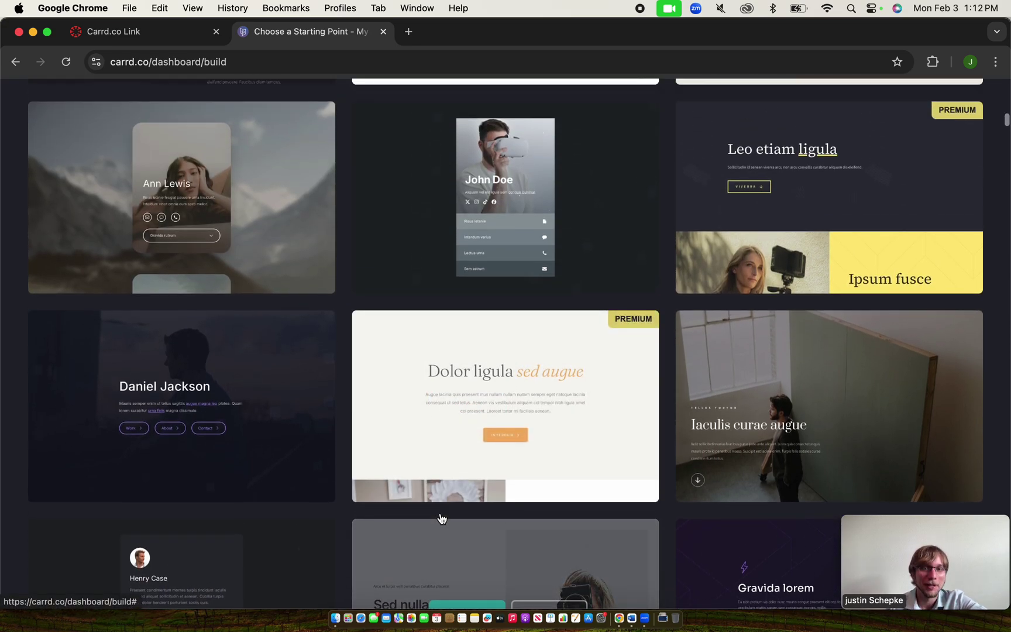
mouse_move(451, 497)
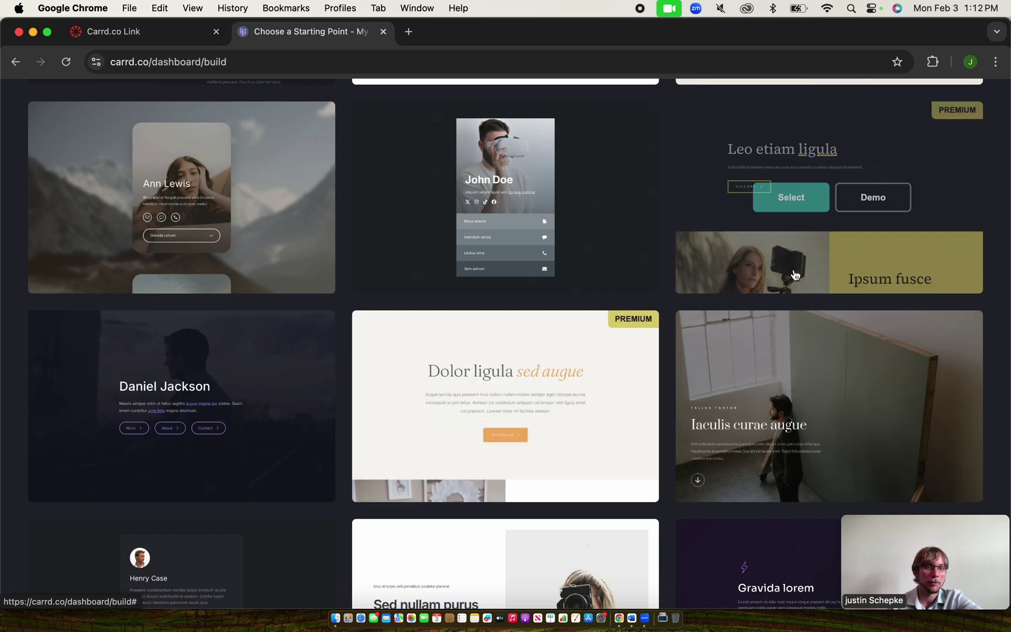
scroll(677, 263, up, 7)
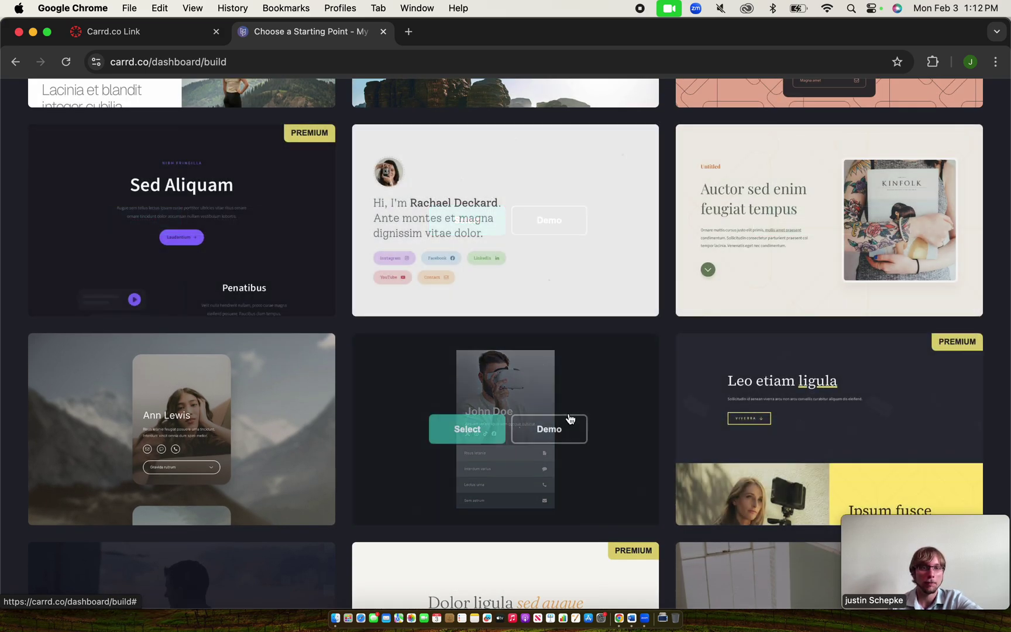
scroll(568, 417, down, 6)
scroll(628, 499, down, 3)
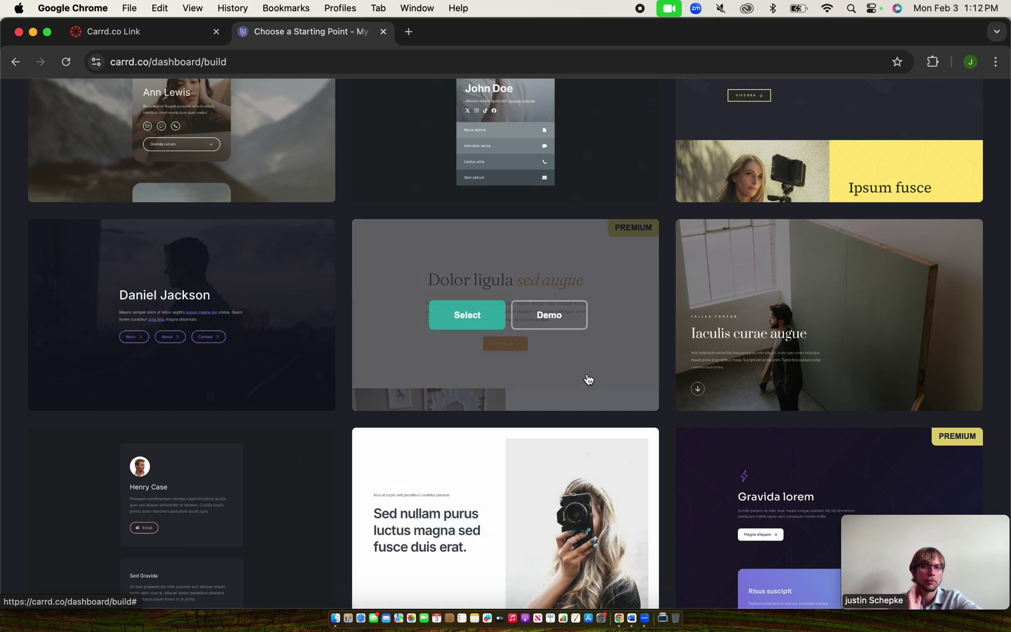
scroll(498, 426, down, 4)
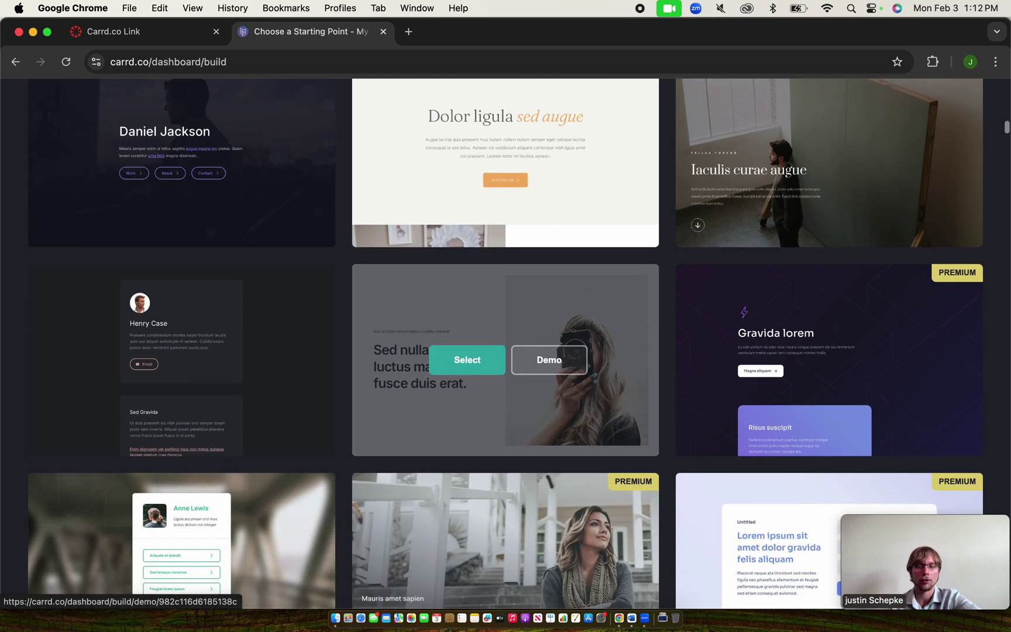
click(490, 370)
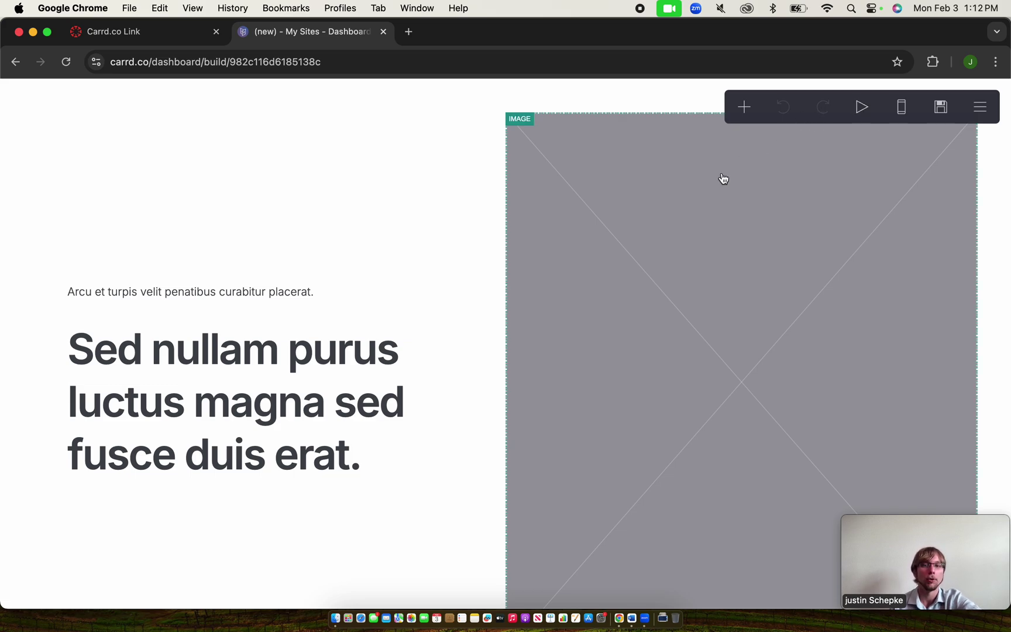
Try to move the image placeholder out of the container's image column, and undo the move
drag(587, 234, 449, 247)
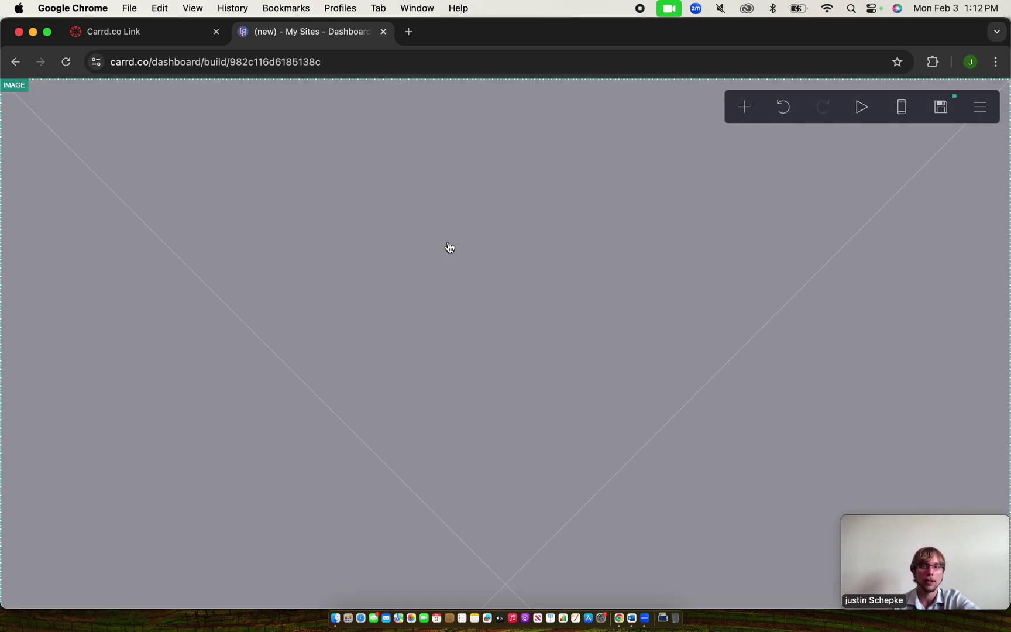
click(783, 106)
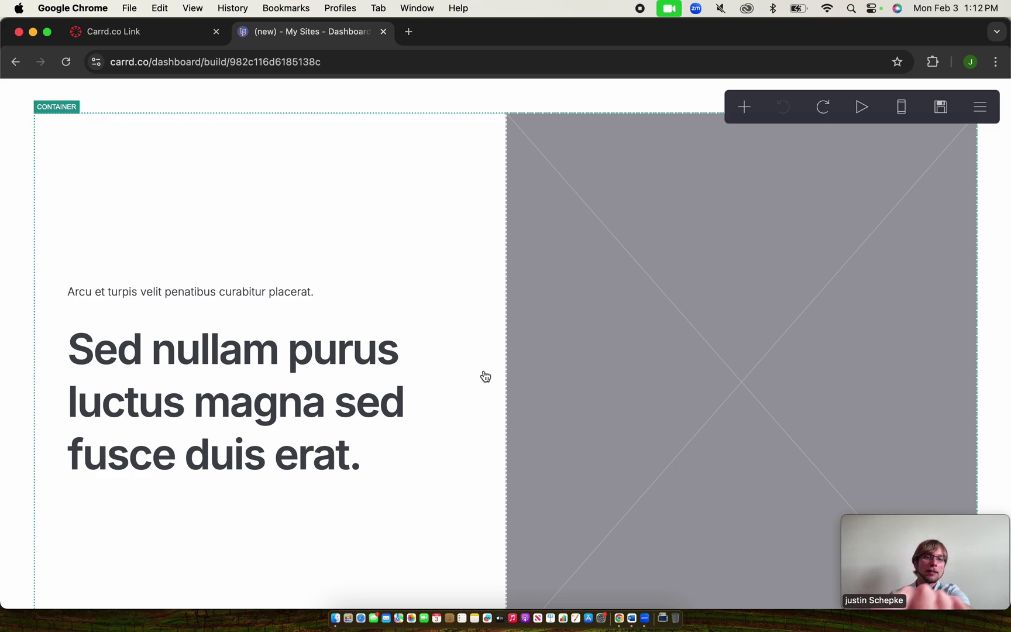
Examine the element types that can be added to the page and the options of the site menu
click(755, 111)
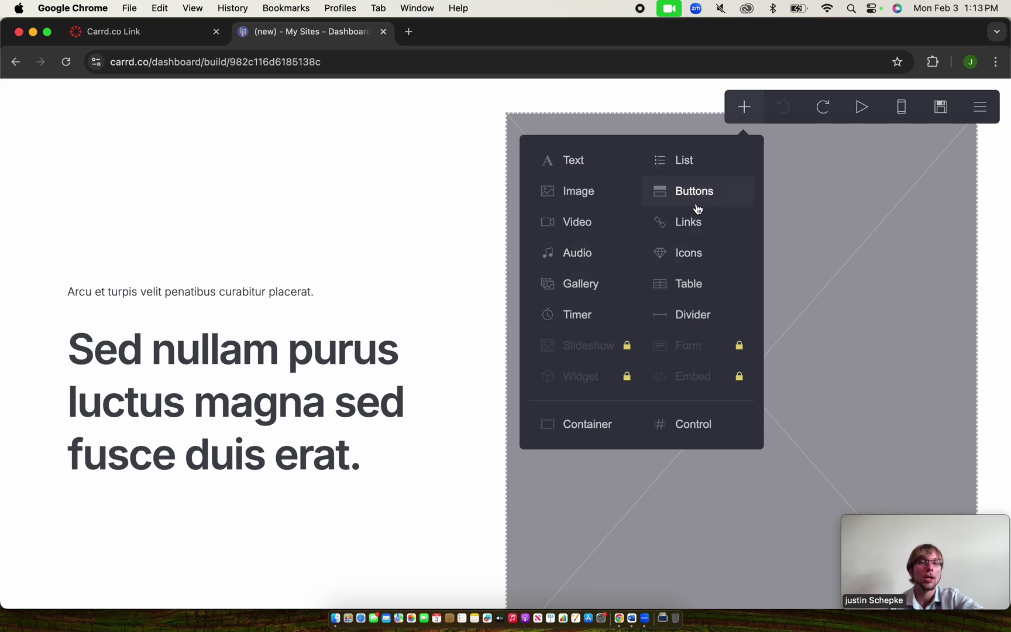
click(981, 109)
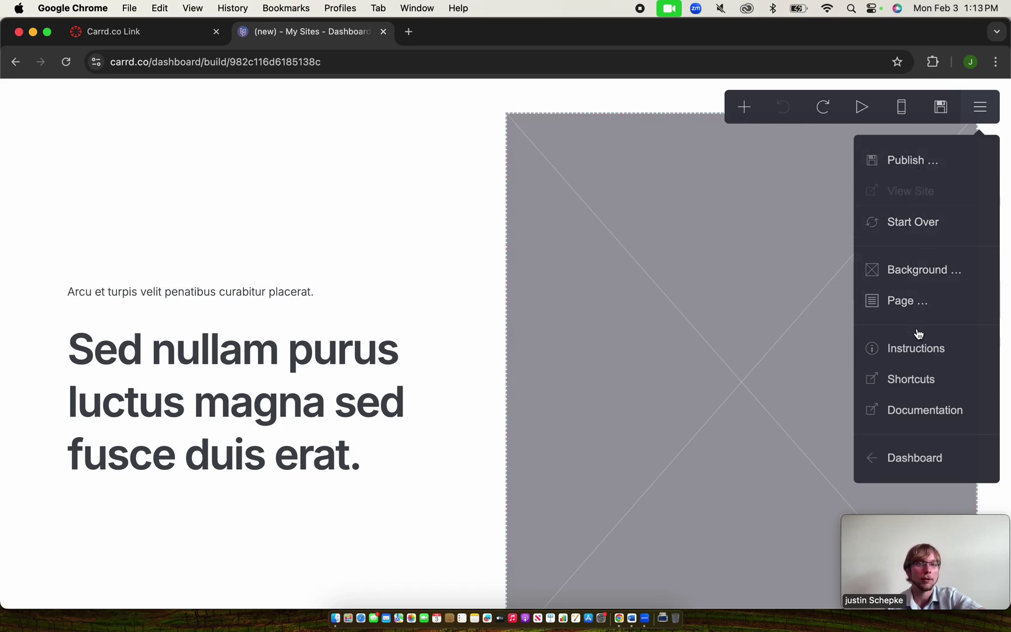
Open the settings of the first two-column container and review its type and column options
click(455, 301)
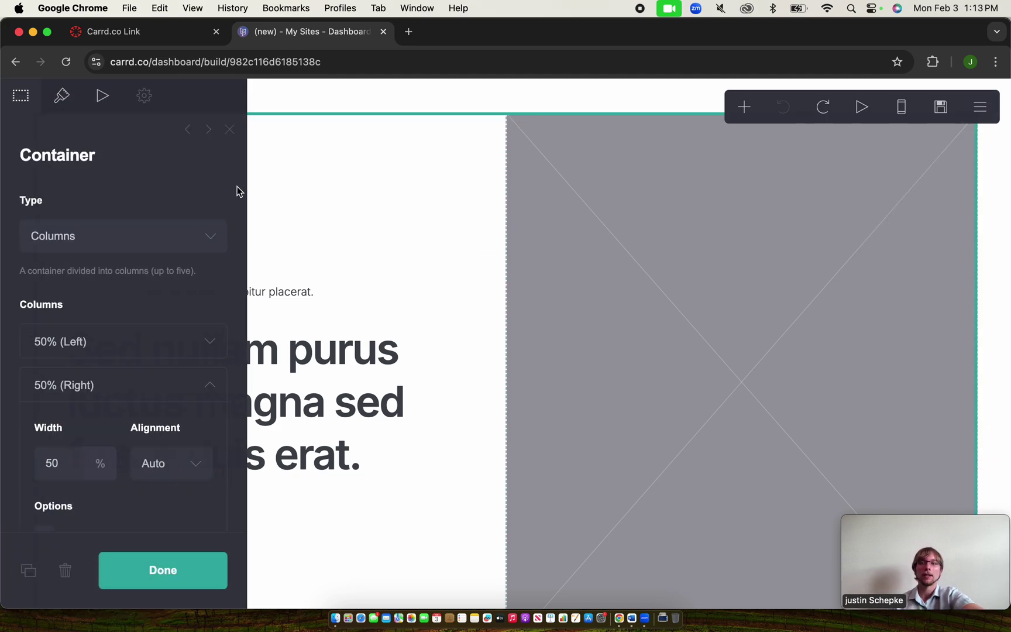
click(130, 235)
click(166, 208)
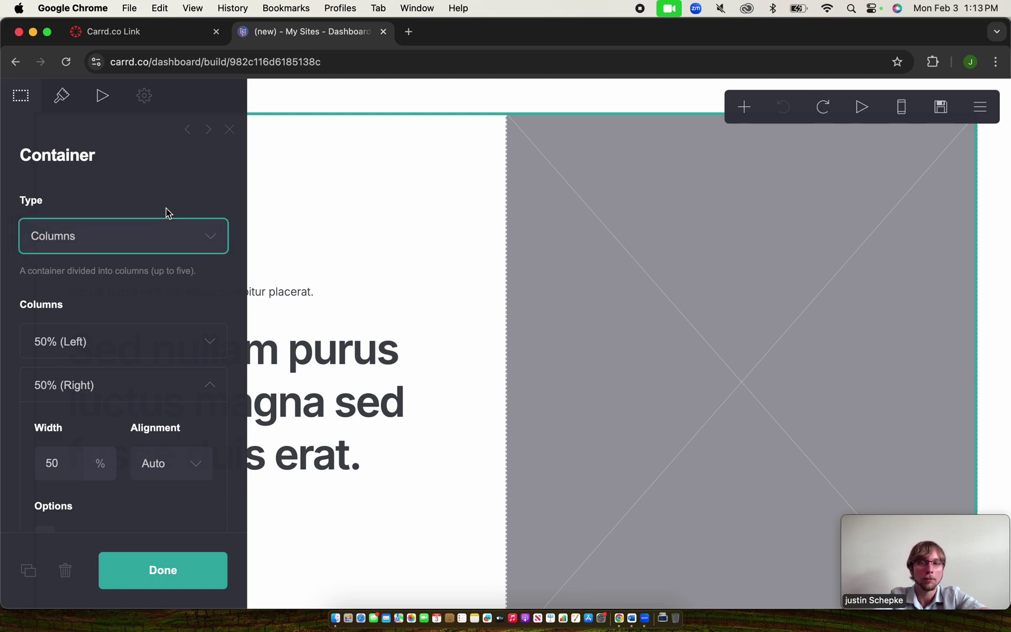
click(150, 183)
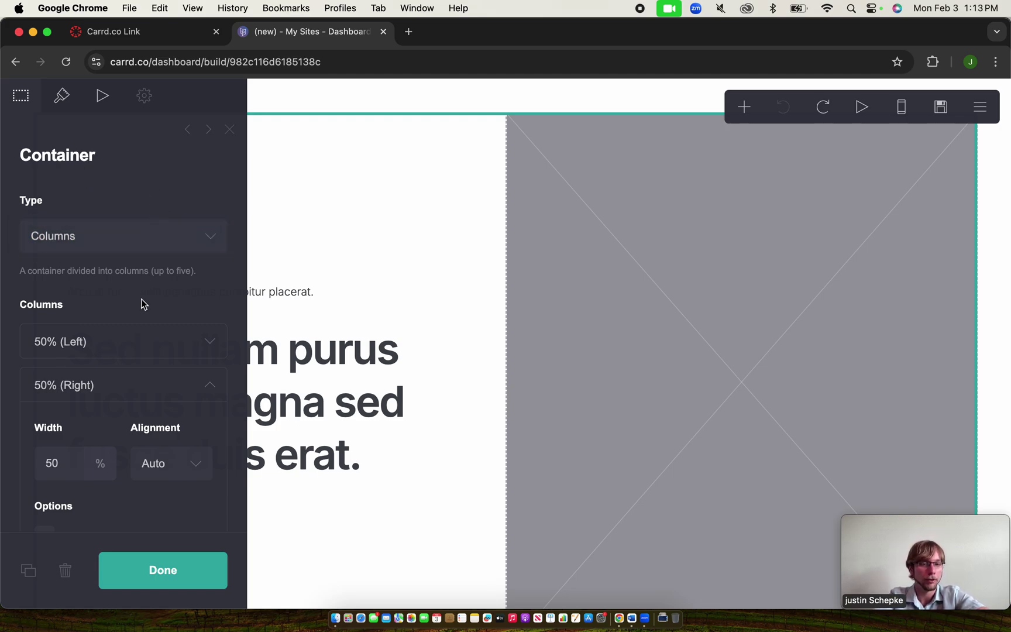
scroll(140, 300, down, 2)
scroll(140, 300, up, 2)
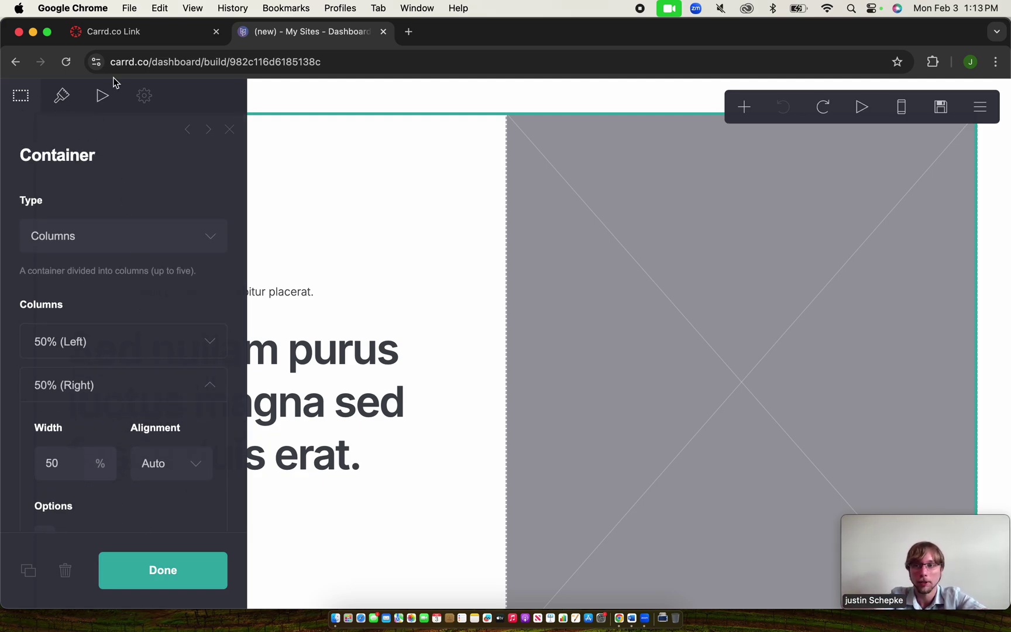
Set the container's appearance width to 95 and look through its remaining appearance settings
click(62, 96)
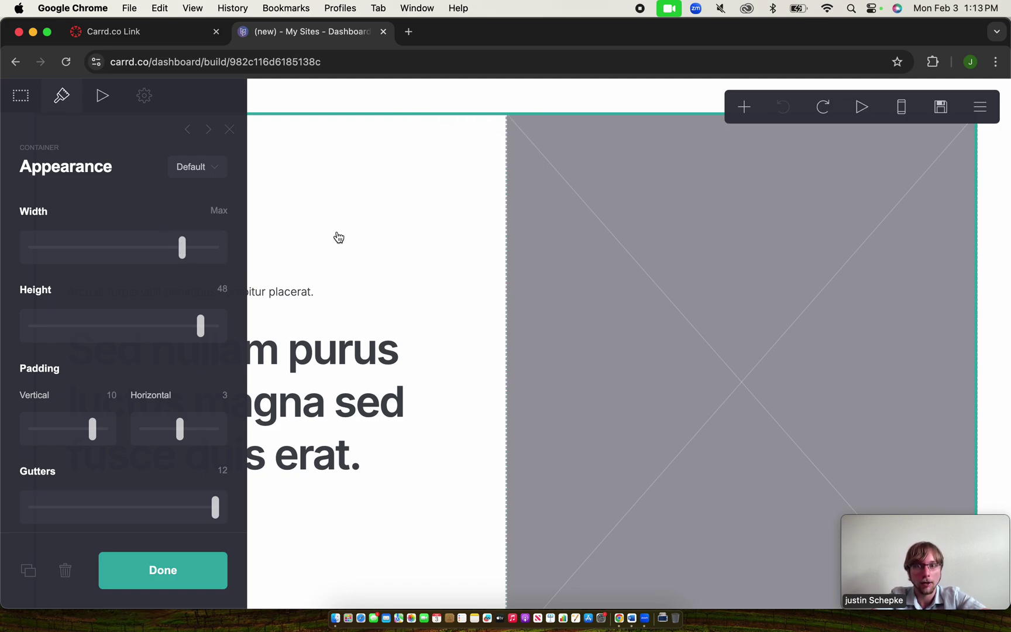
mouse_move(183, 250)
mouse_down()
mouse_move(133, 246)
mouse_move(181, 246)
mouse_move(172, 250)
mouse_up()
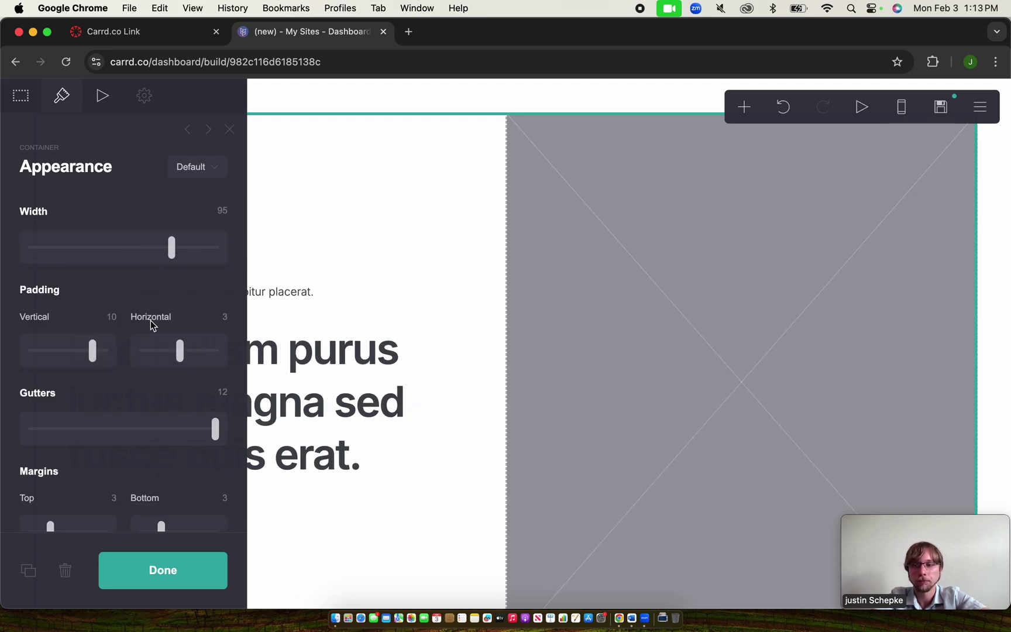
scroll(150, 320, down, 10)
scroll(150, 321, up, 10)
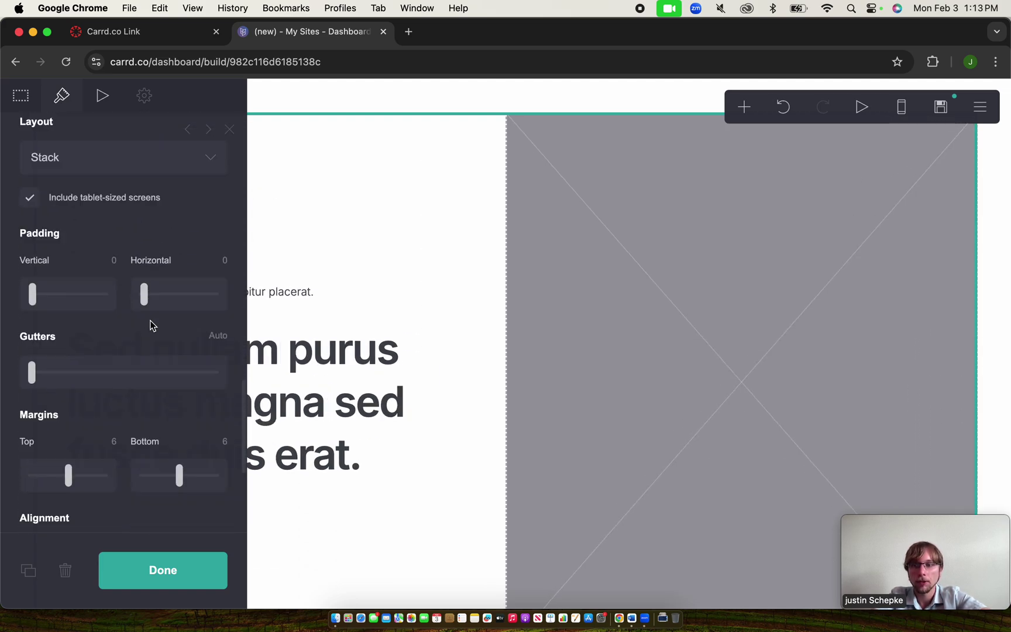
Check the page-level settings, close them, and examine the template's lower sections down to the contact buttons
click(352, 87)
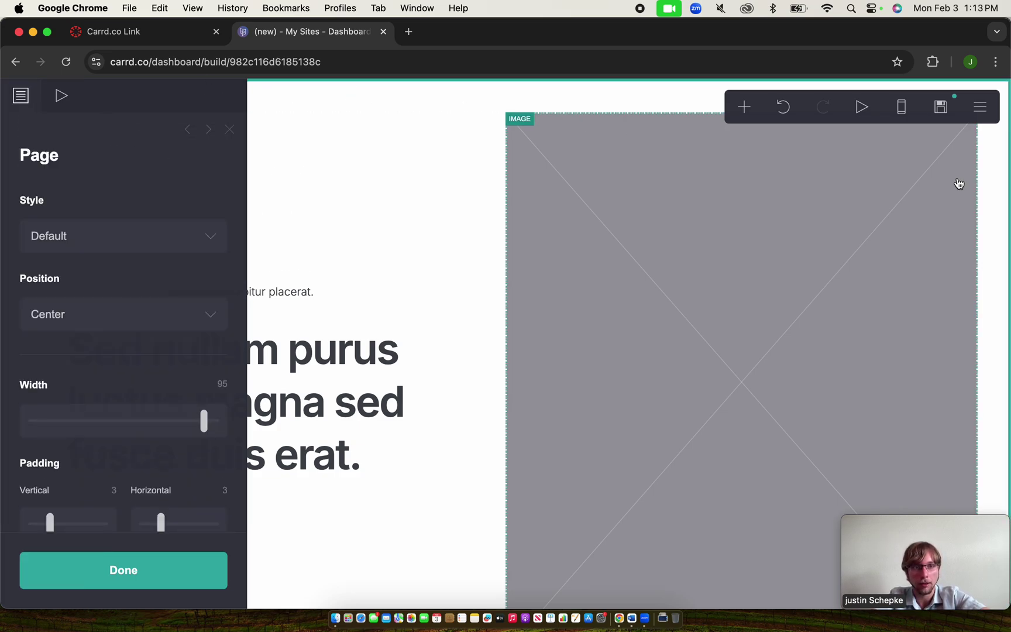
key(Escape)
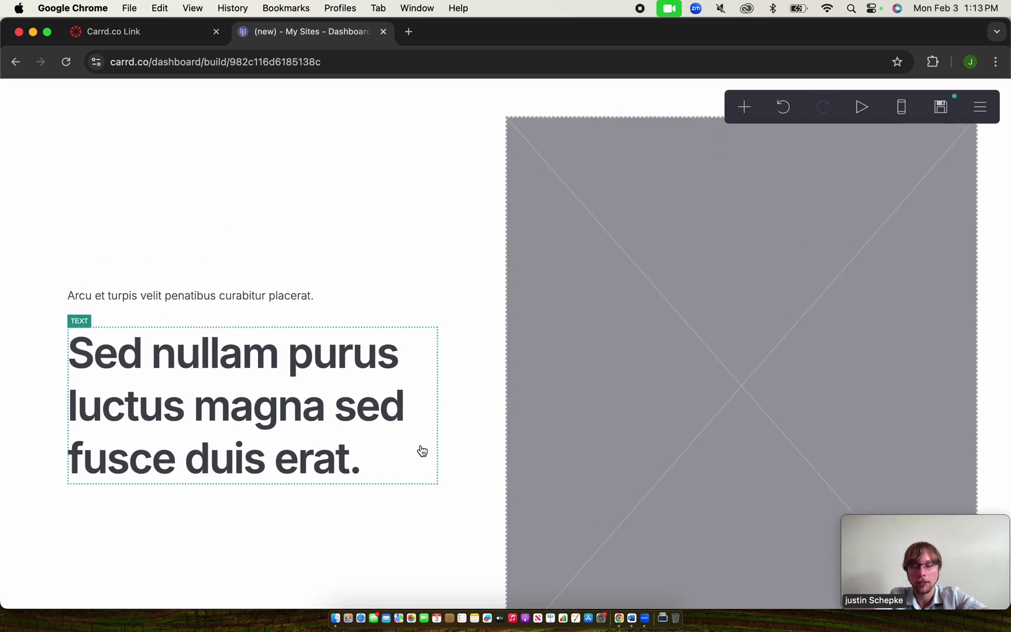
scroll(422, 451, down, 10)
scroll(422, 451, down, 15)
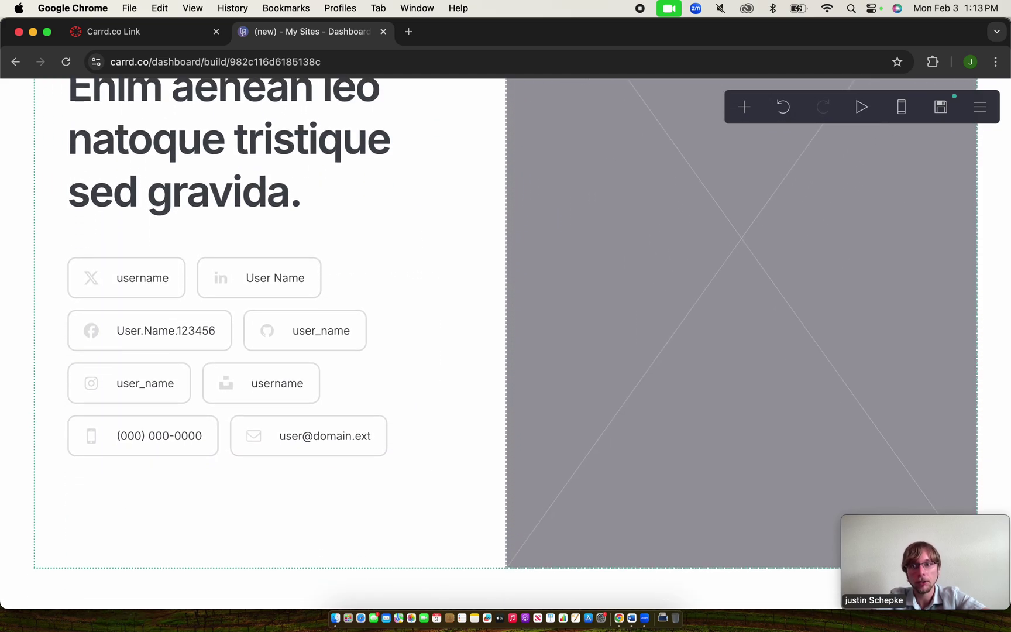
Examine the template's sections, covering the opening heading, image placeholders, link buttons and contact buttons, and return to the page's beginning
scroll(423, 474, up, 20)
scroll(422, 475, up, 5)
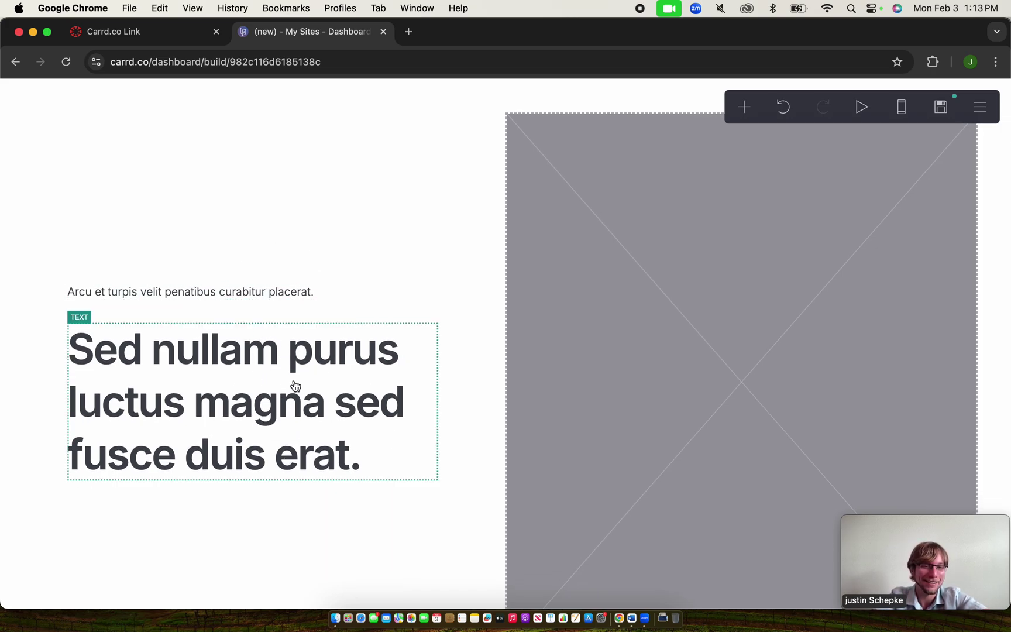
scroll(328, 461, down, 3)
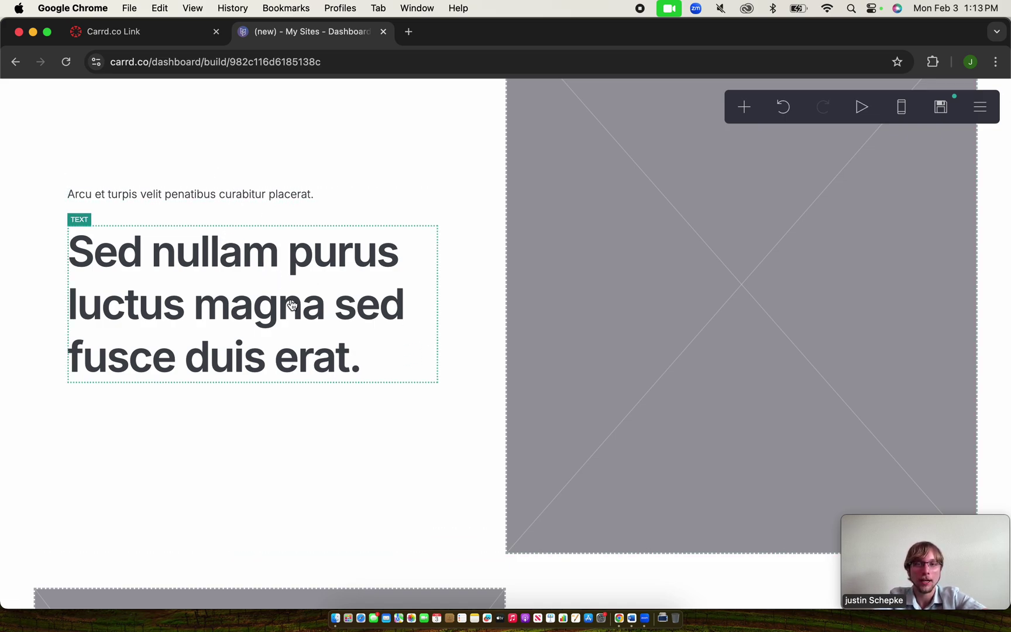
scroll(315, 210, up, 3)
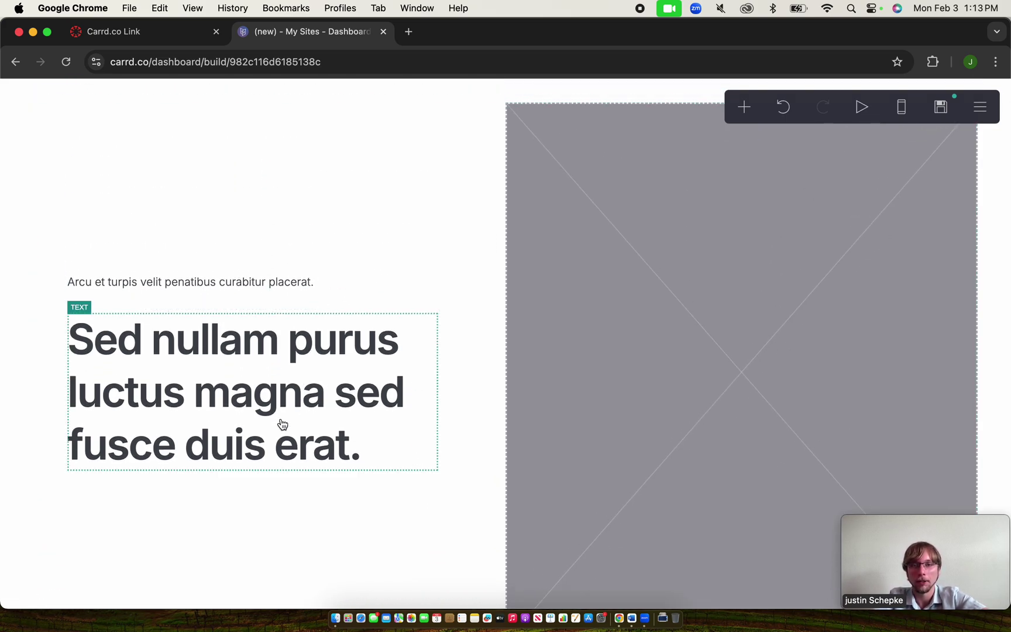
scroll(316, 462, down, 2)
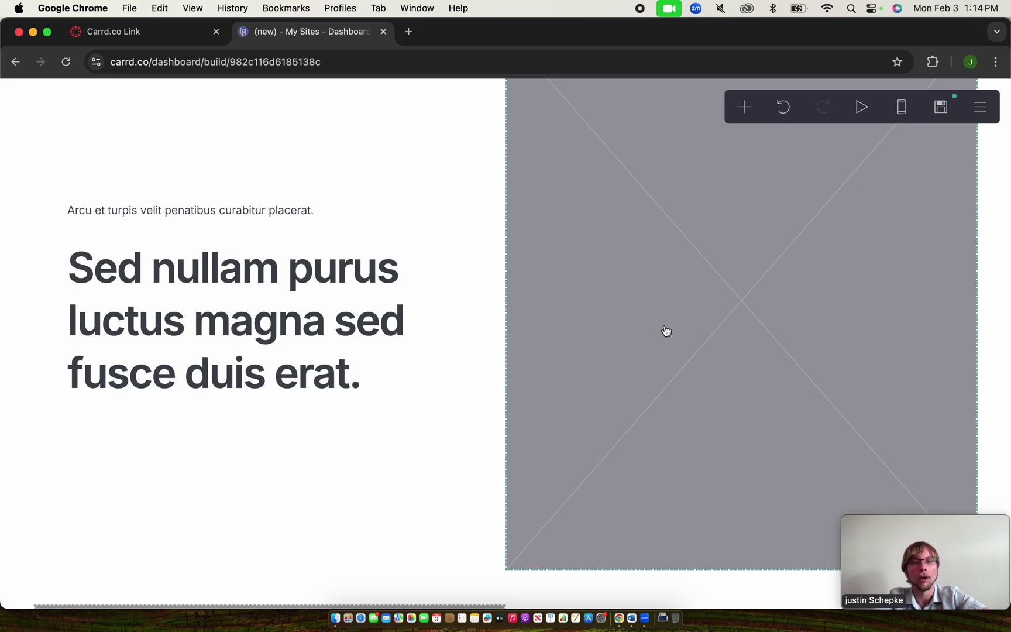
scroll(666, 331, down, 10)
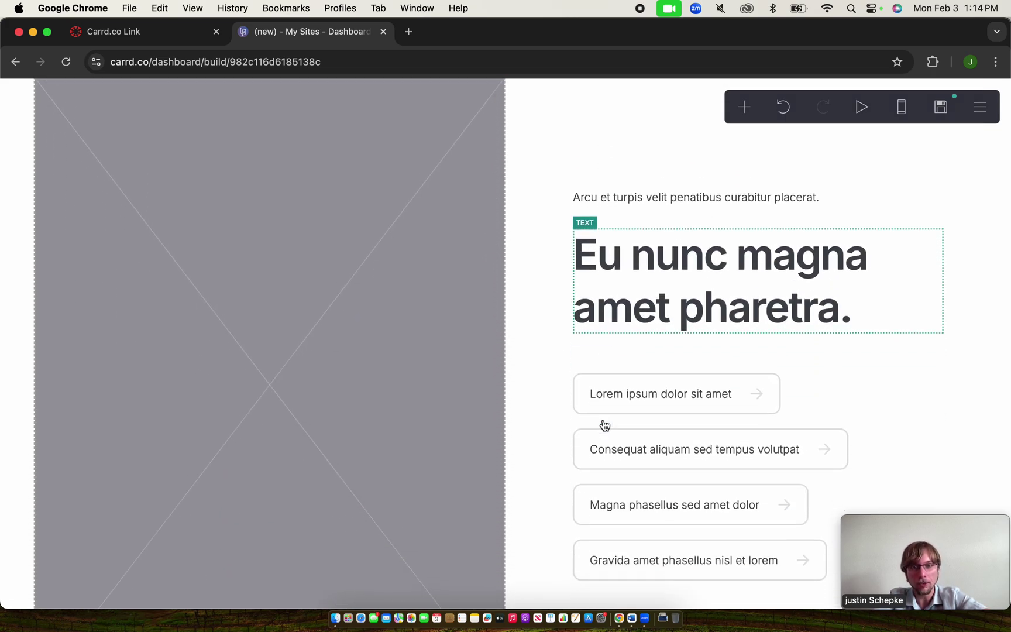
scroll(604, 425, down, 1)
scroll(525, 438, down, 4)
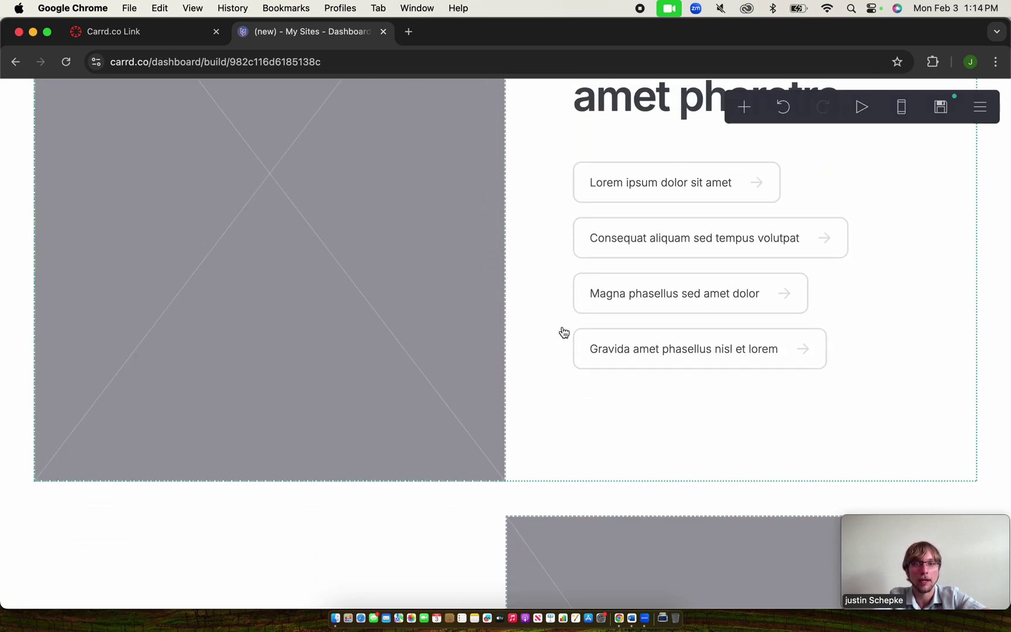
scroll(556, 528, up, 1)
scroll(557, 527, up, 1)
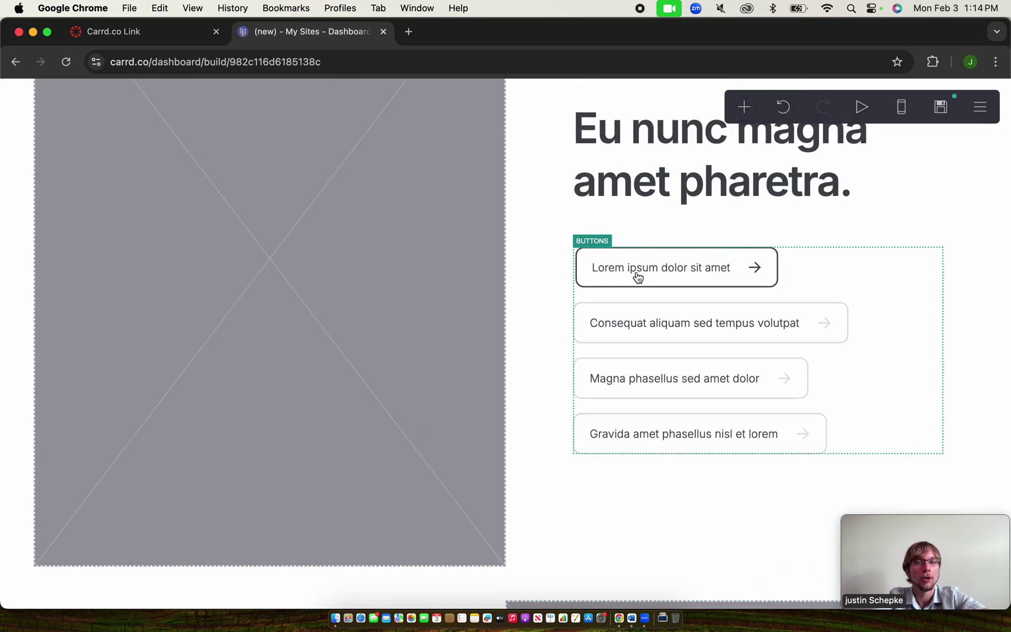
scroll(574, 487, down, 12)
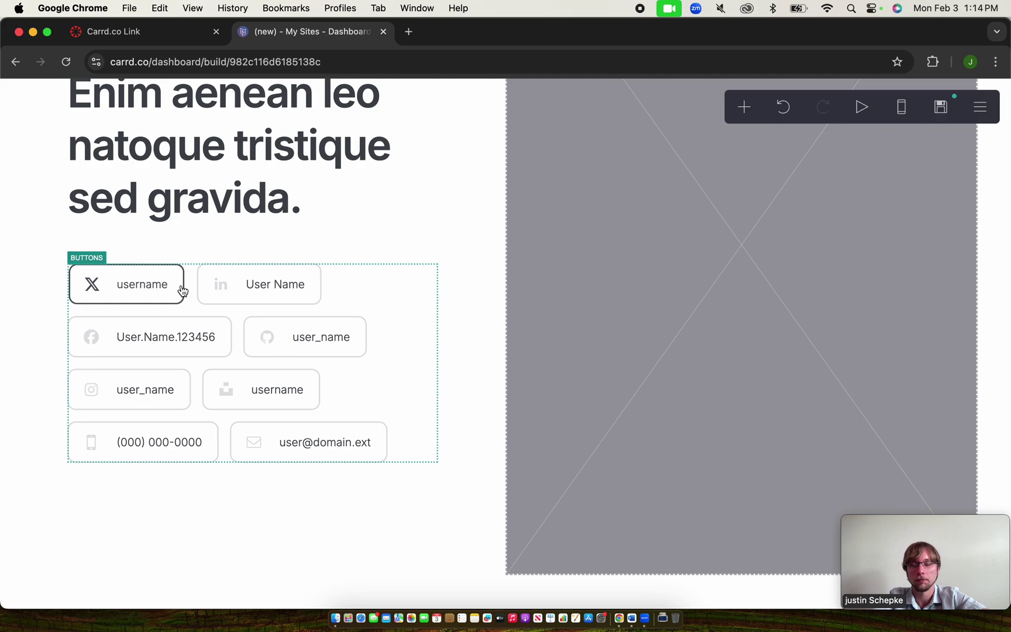
scroll(329, 196, up, 12)
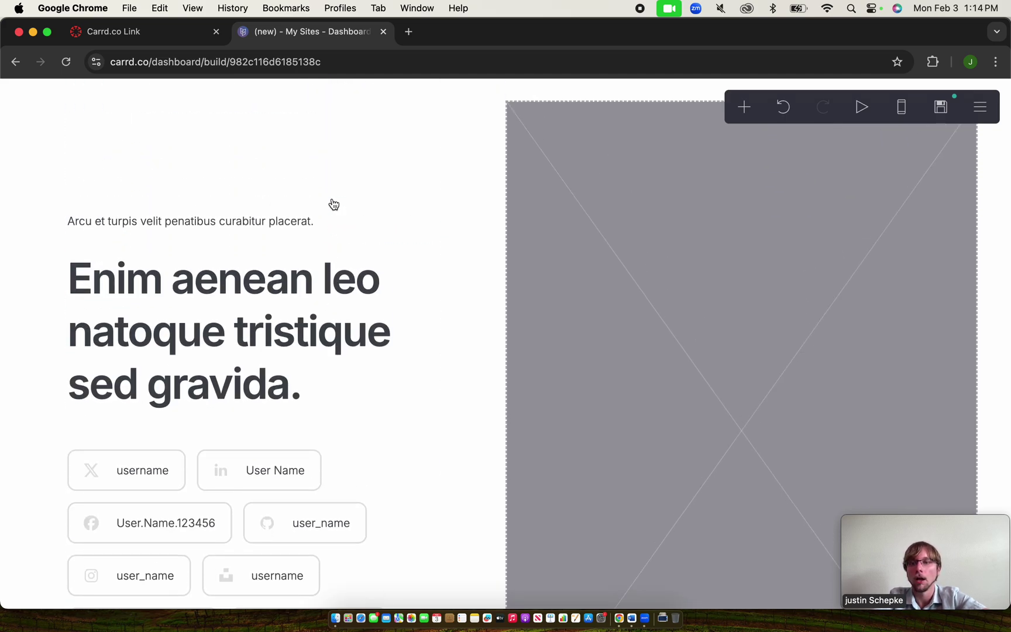
scroll(332, 203, up, 10)
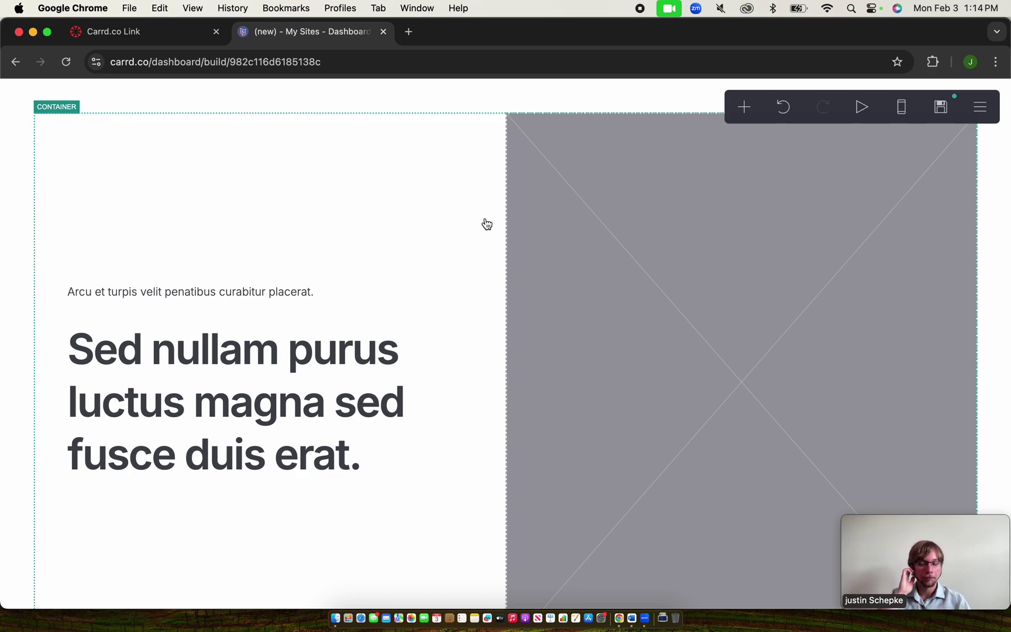
Replace the first section's placeholder heading with "This is the example website for digital tech"
click(244, 380)
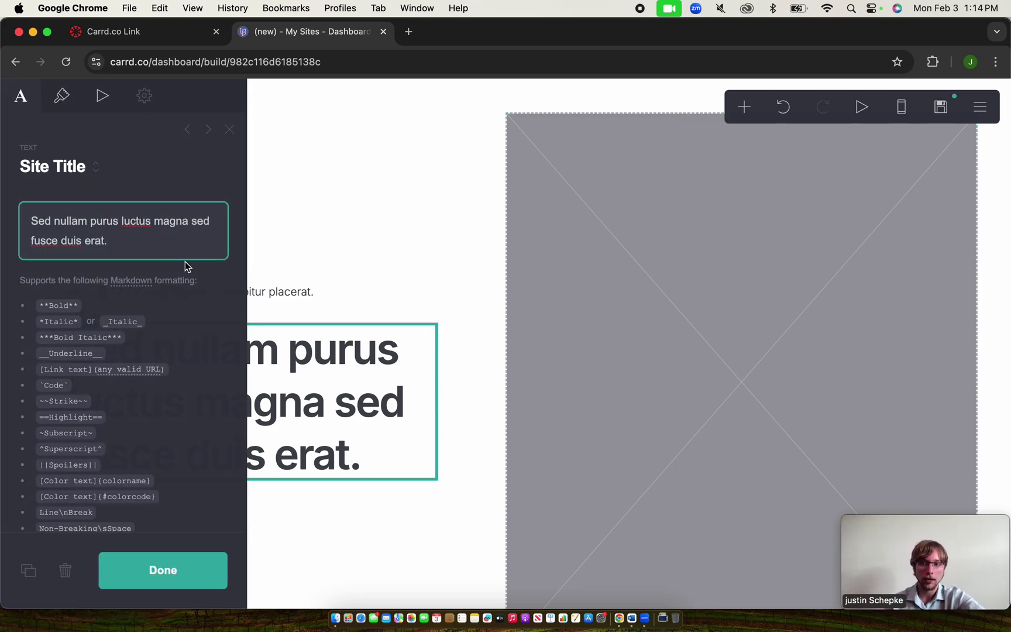
key(BackSpace)
key(BackSpace)
key(BackSpace)
key(BackSpace)
key(BackSpace)
key(BackSpace)
key(BackSpace)
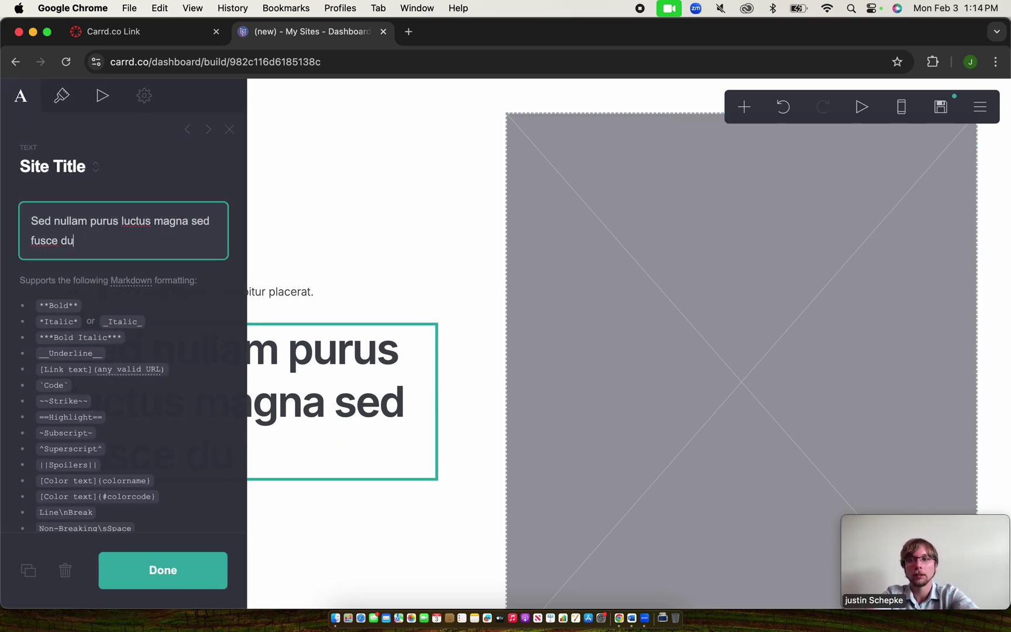
key(BackSpace)
key(BackSpace)
key(BackSpace)
key(BackSpace)
key(BackSpace)
key(BackSpace)
key(BackSpace)
key(BackSpace)
key(BackSpace)
key(BackSpace)
key(BackSpace)
key(BackSpace)
key(BackSpace)
key(BackSpace)
key(BackSpace)
key(BackSpace)
key(BackSpace)
key(BackSpace)
key(BackSpace)
key(BackSpace)
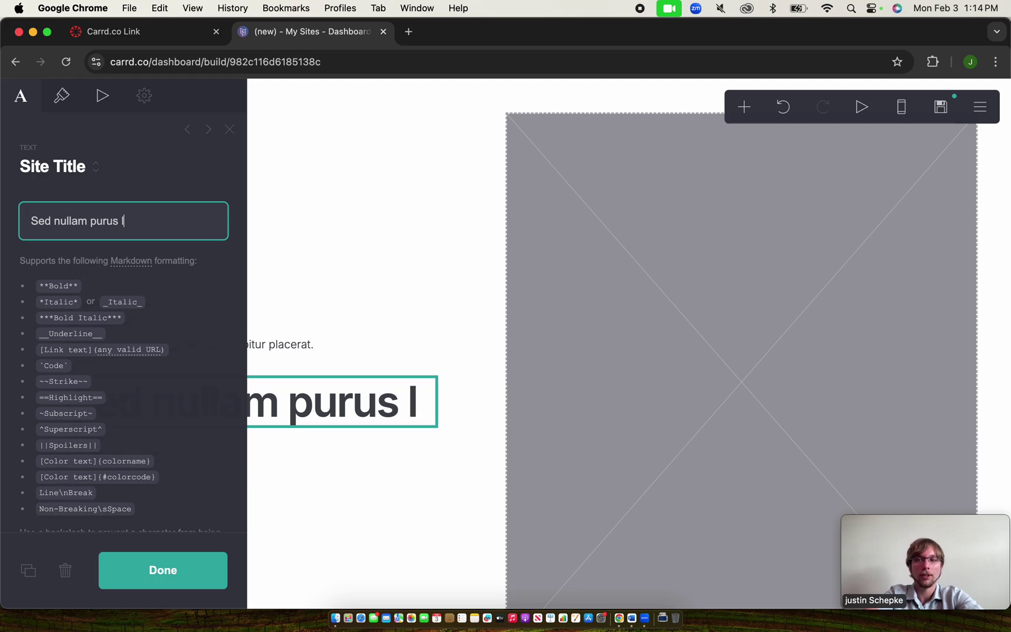
key(BackSpace)
key(BackSpace)
key(BackSpace)
key(BackSpace)
key(BackSpace)
key(BackSpace)
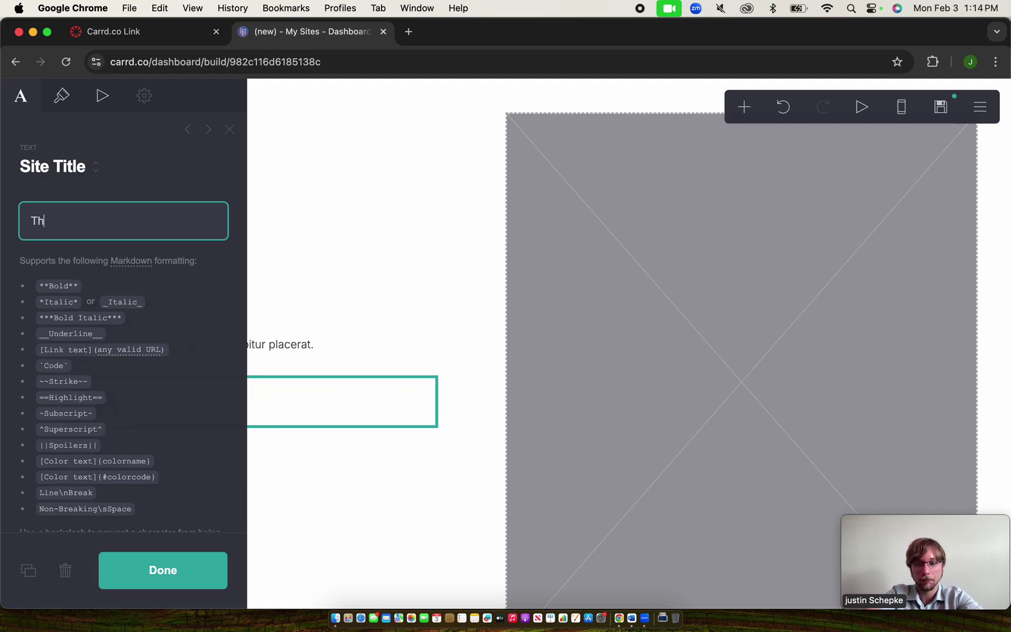
text(This is the exa)
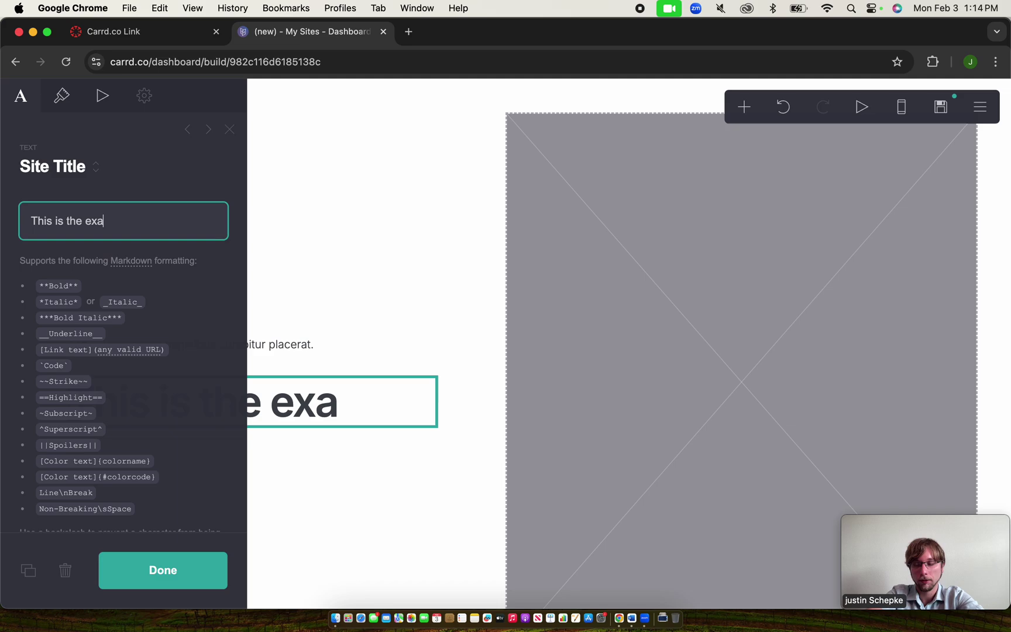
text(mple website for digital tech)
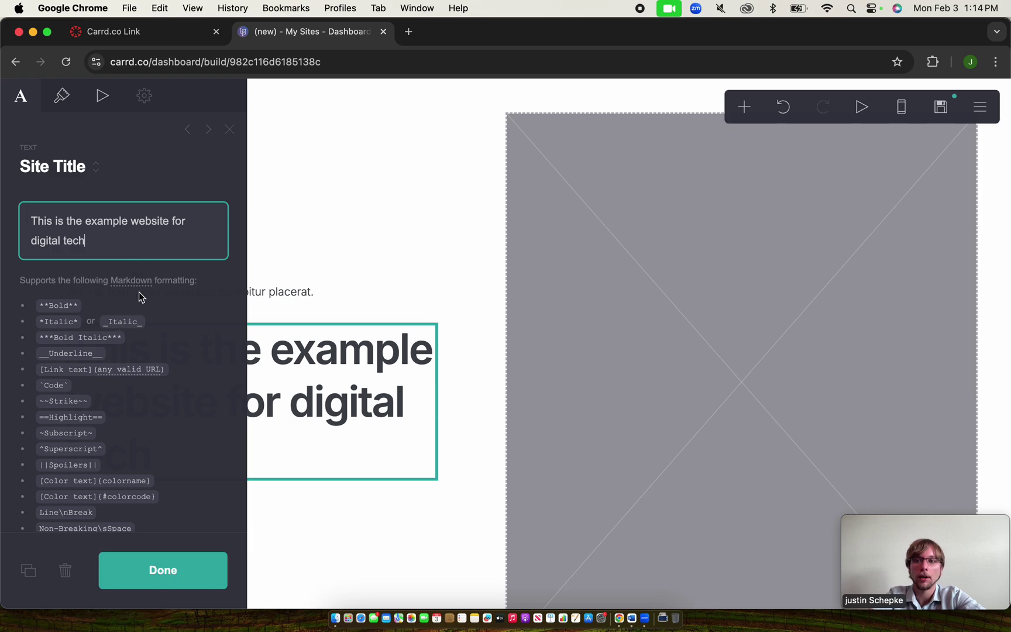
Italicize the whole site title by wrapping its text in underscore Markdown
scroll(129, 334, down, 2)
scroll(129, 335, down, 1)
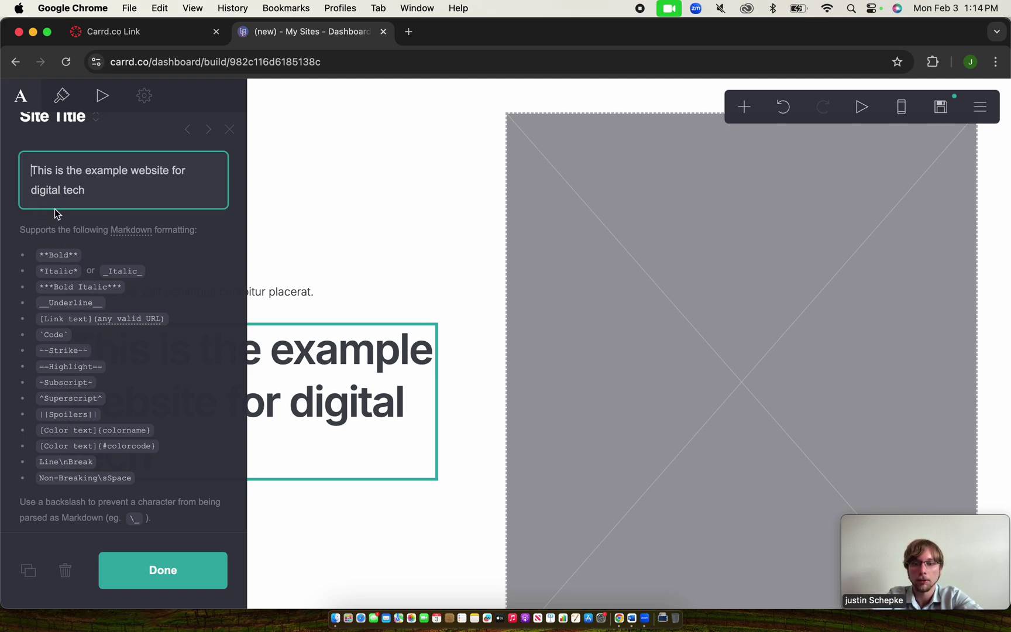
text(_)
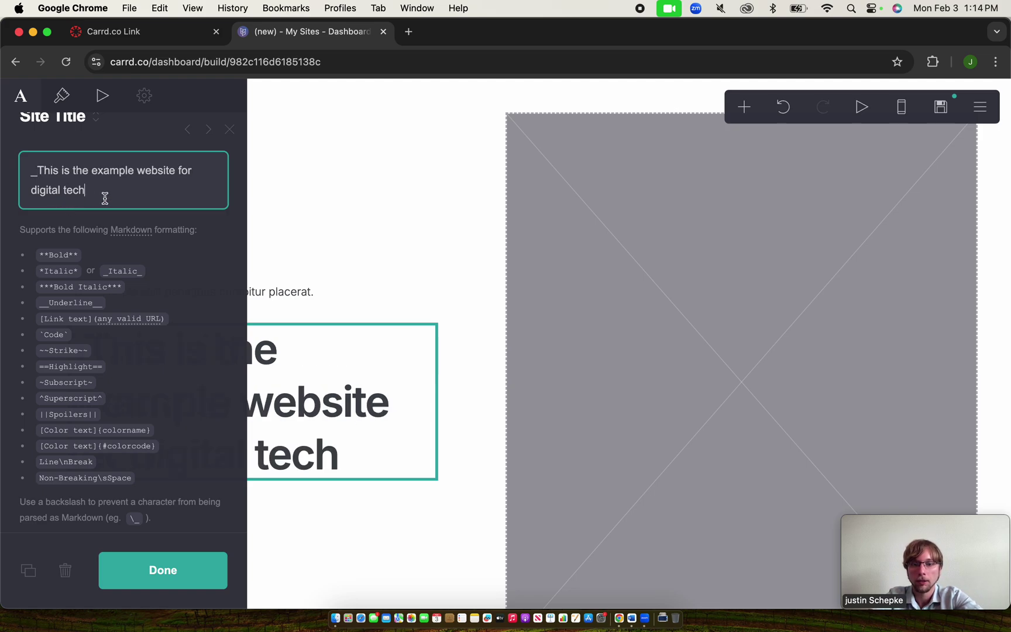
text(_)
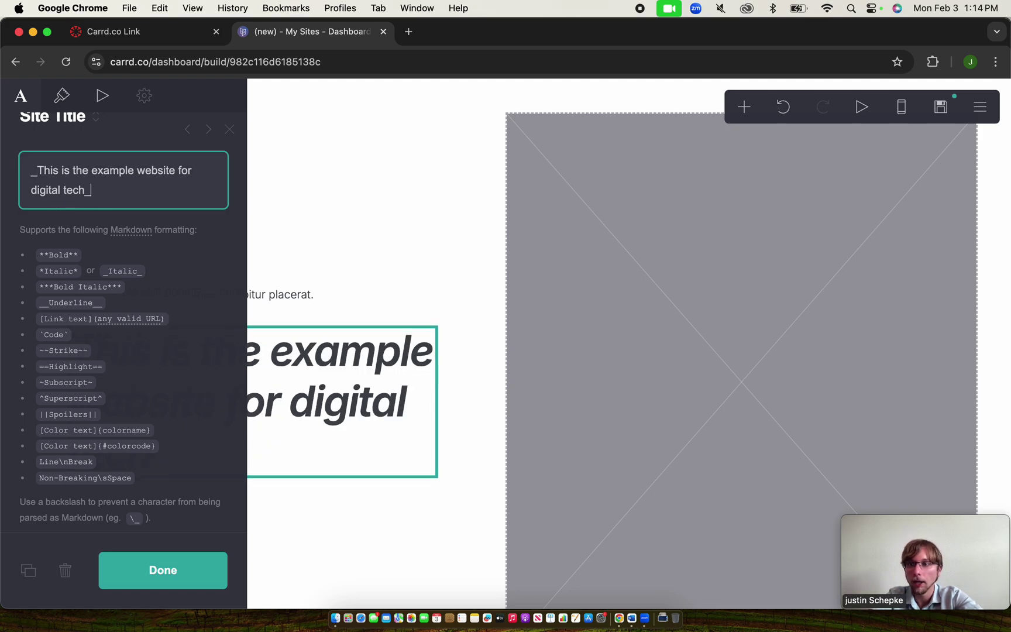
click(269, 227)
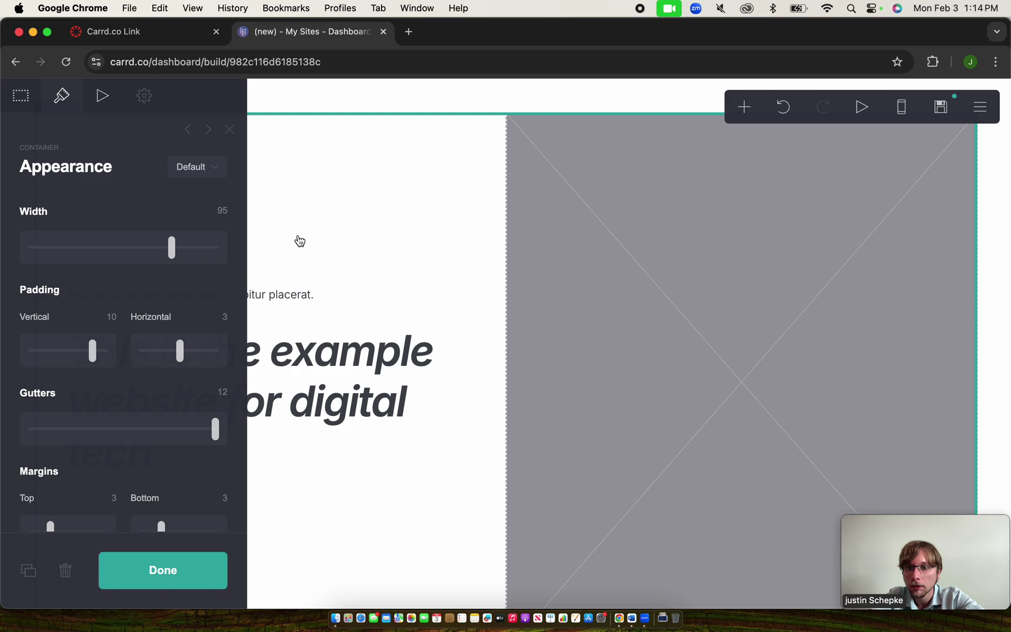
Remove the underscore Markdown from both ends of the site title
click(329, 384)
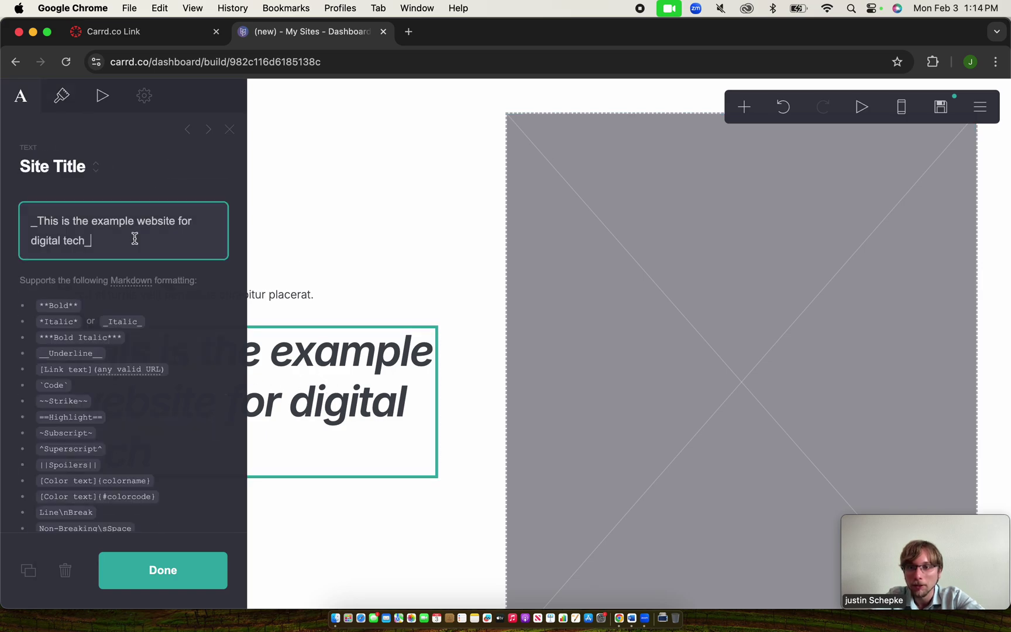
key(BackSpace)
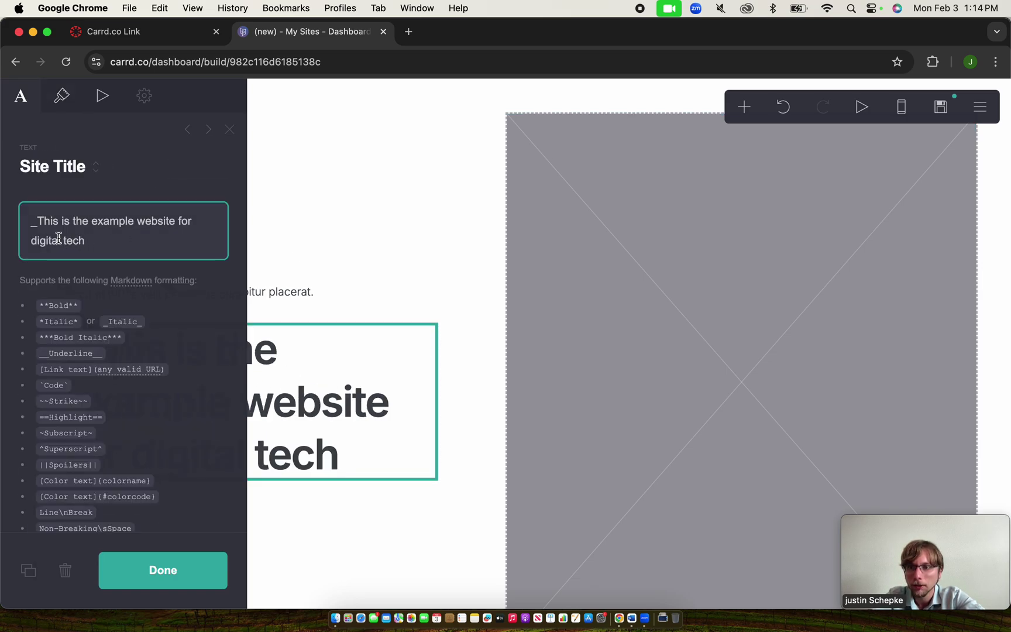
key(BackSpace)
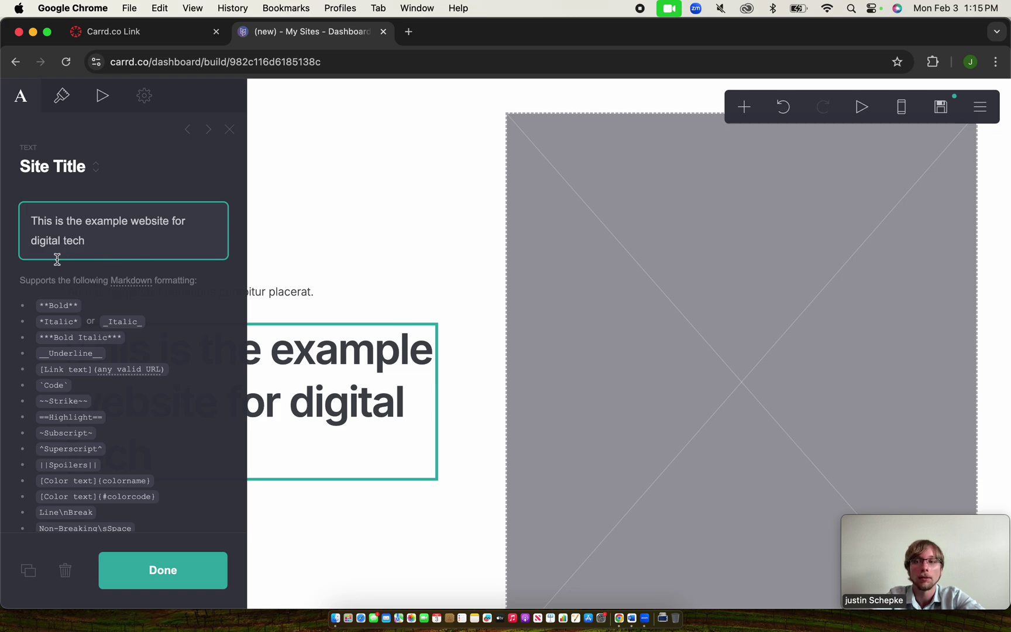
Review the site title's appearance and animation settings, return to its text, and finish editing the heading
scroll(81, 492, down, 3)
scroll(81, 491, up, 3)
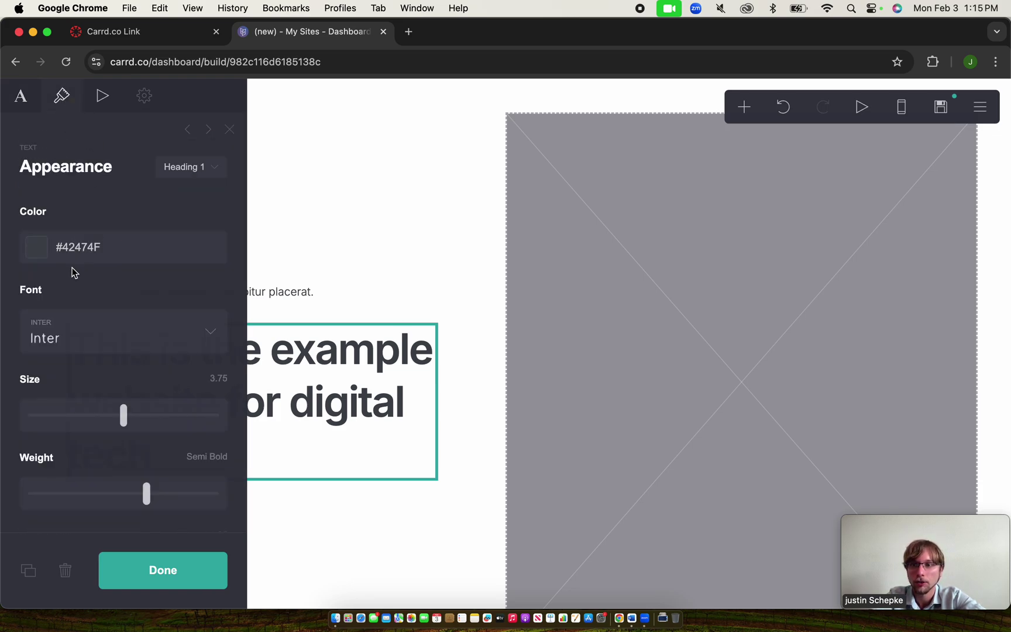
scroll(70, 365, down, 5)
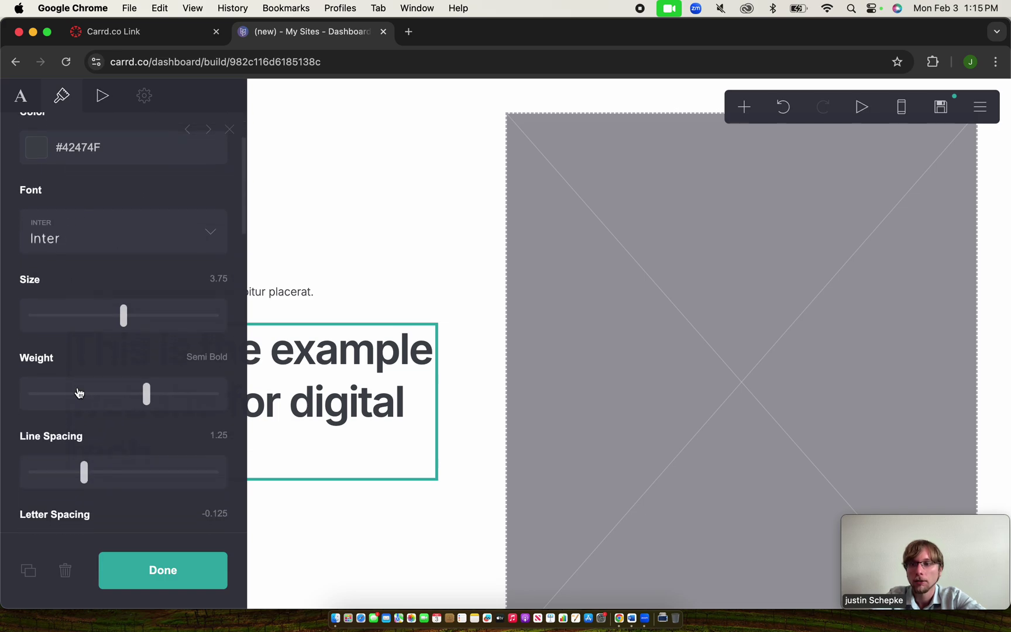
click(100, 97)
scroll(97, 214, up, 3)
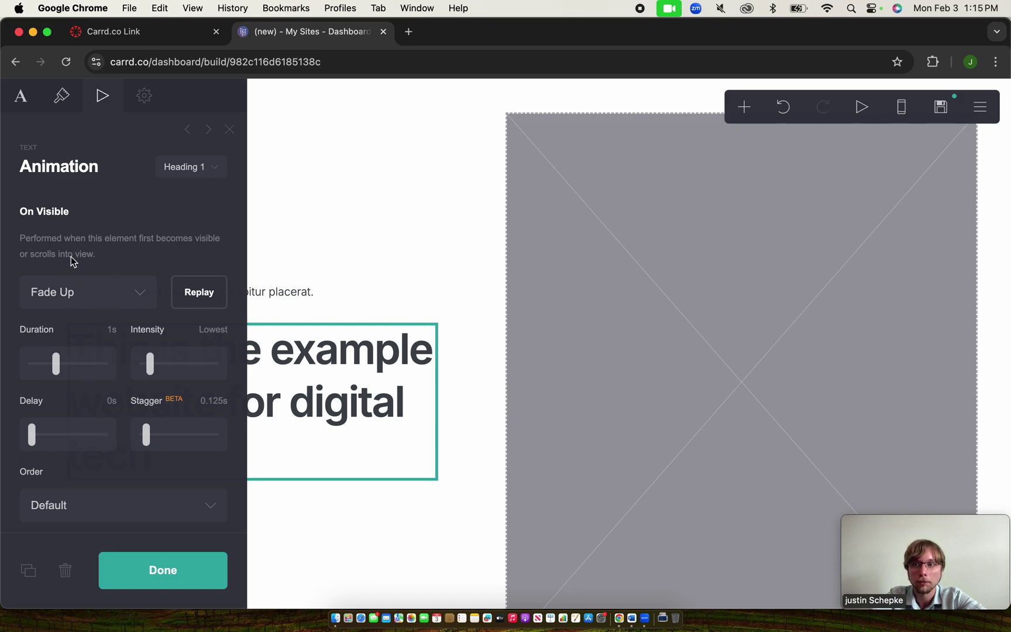
click(22, 99)
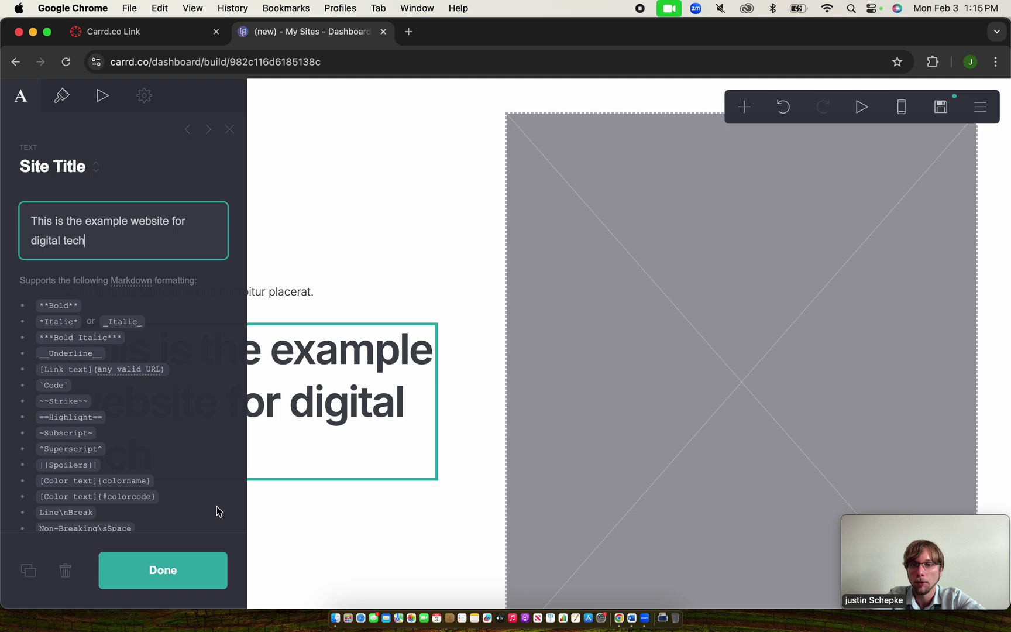
click(190, 589)
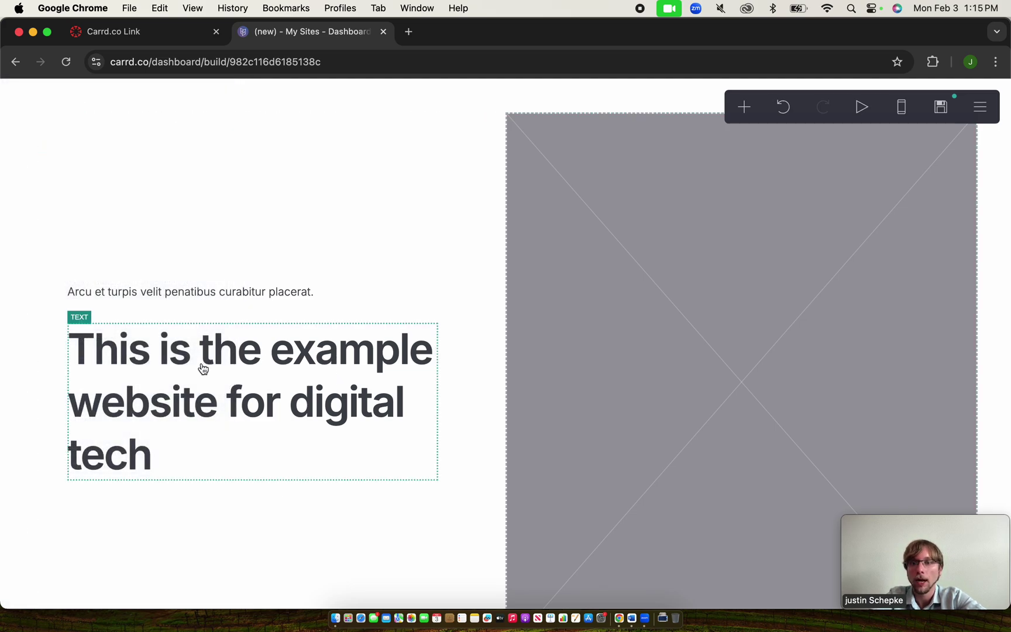
Replace the small paragraph above the site title with "Digital Tech Example" and finish editing it
click(190, 292)
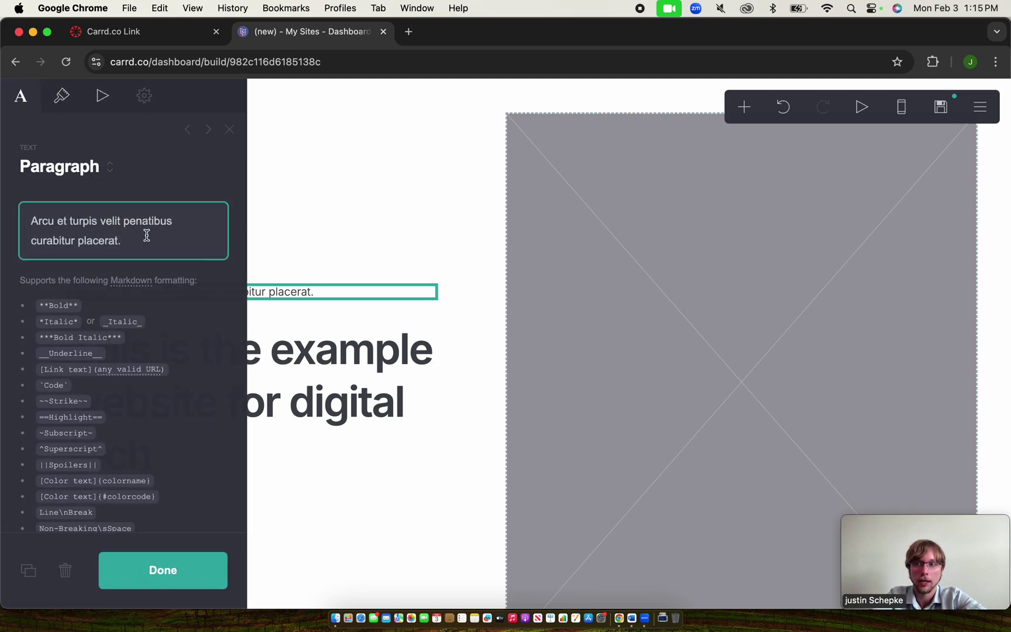
drag(147, 234, 3, 206)
key(BackSpace)
text(Sifgi)
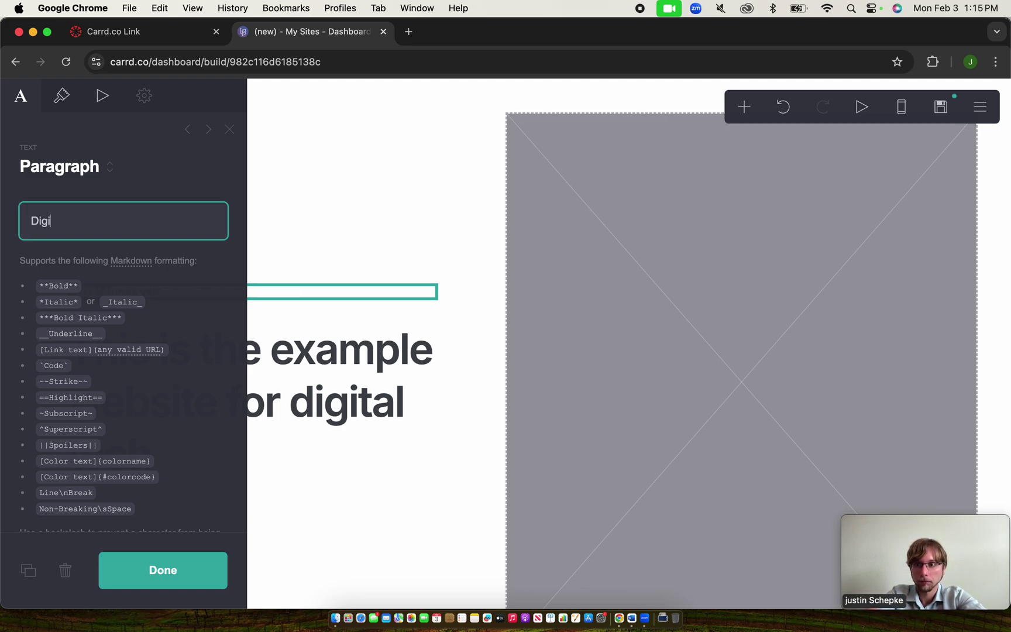
text(tal Tech Example)
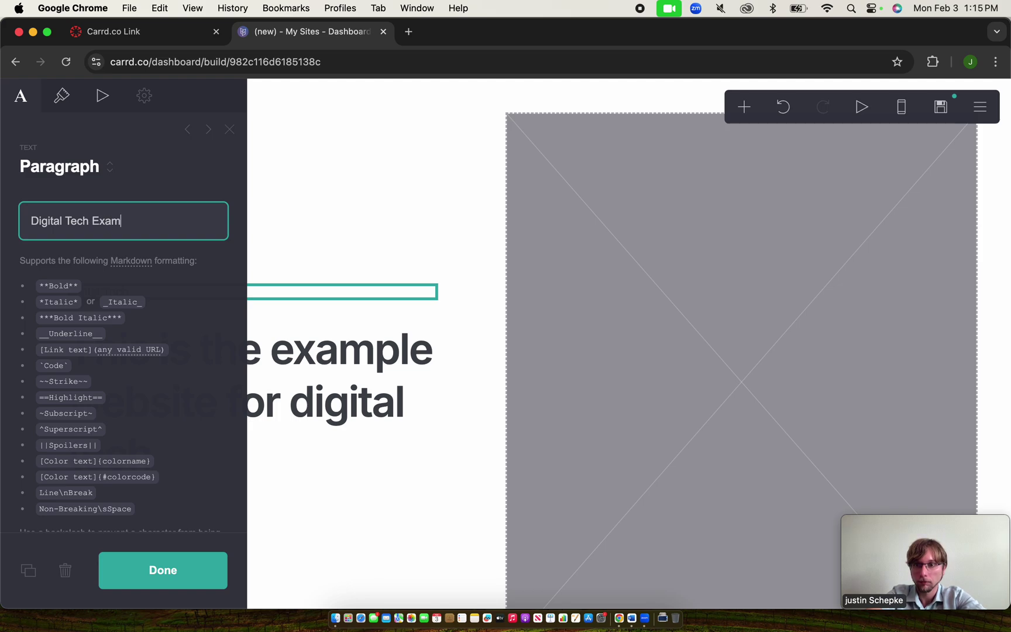
click(146, 570)
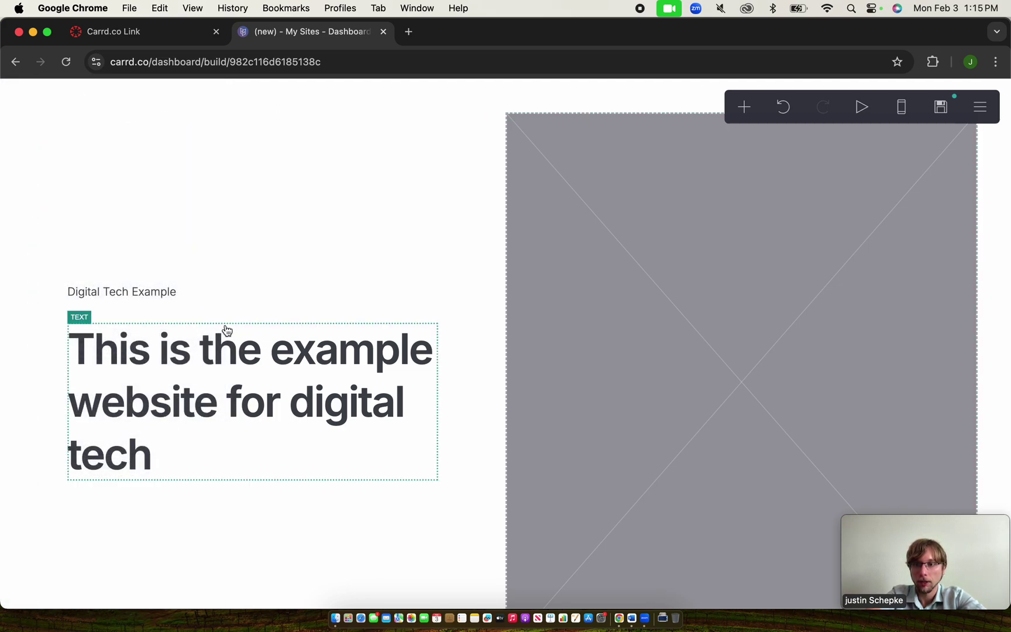
Upload "Assignment 1 Image.png" from the Desktop into the image placeholder beside the site title, keeping the full image in the crop
click(636, 322)
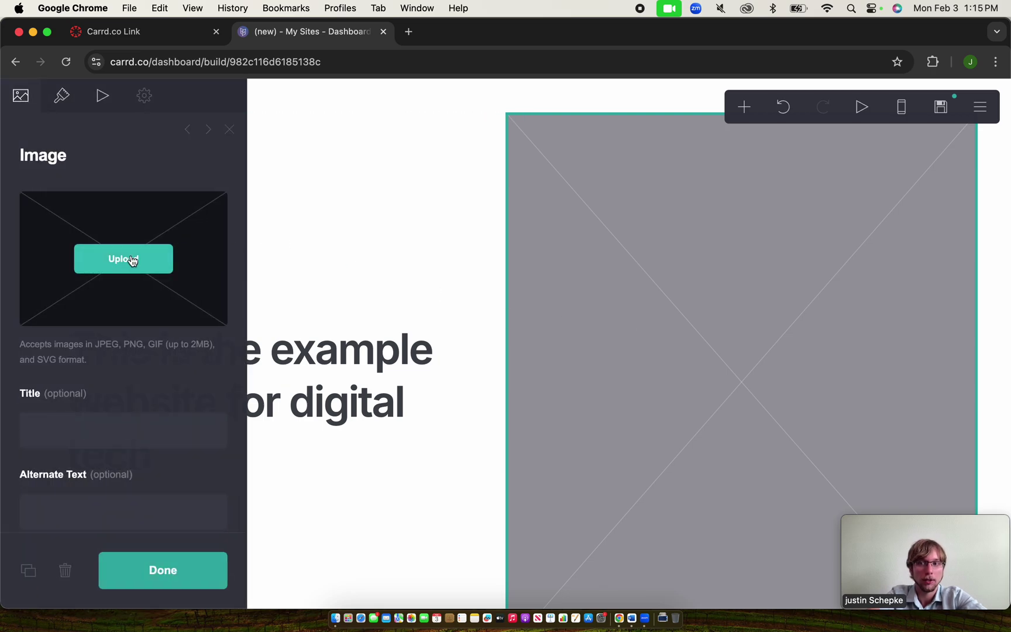
click(132, 261)
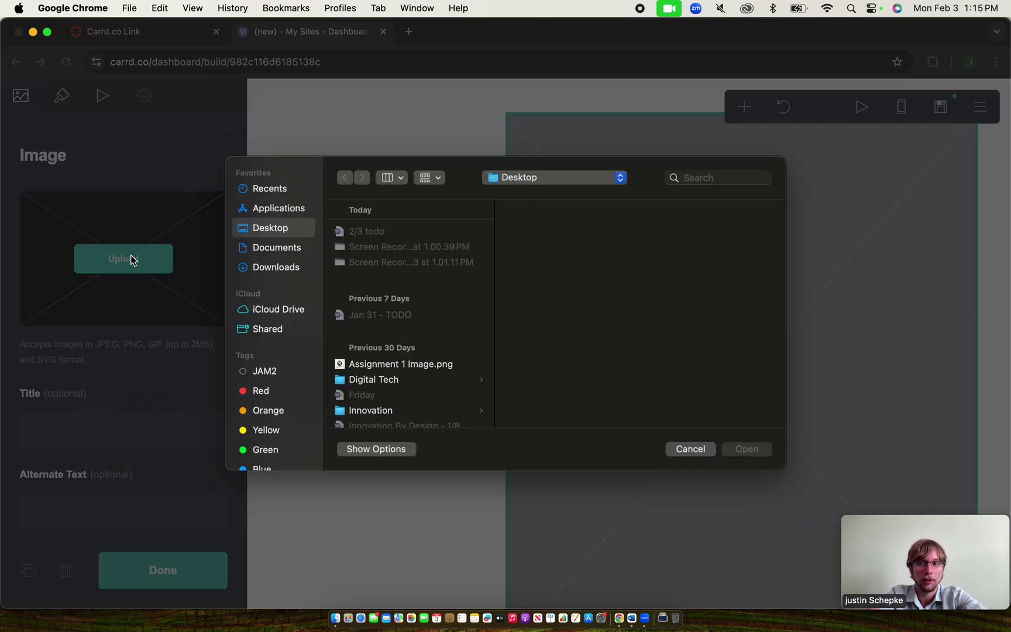
click(373, 365)
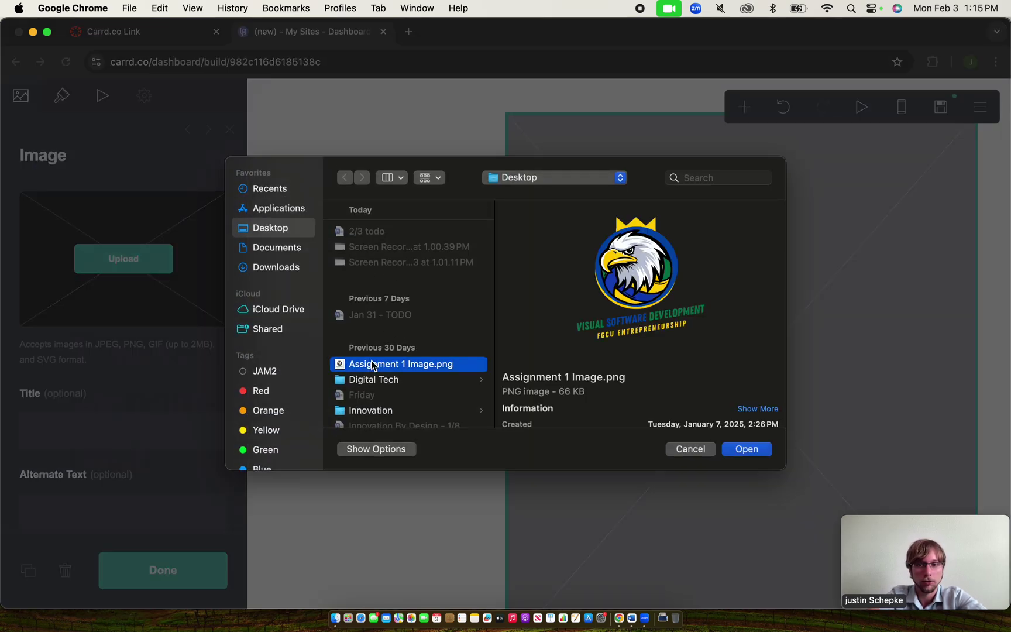
click(742, 449)
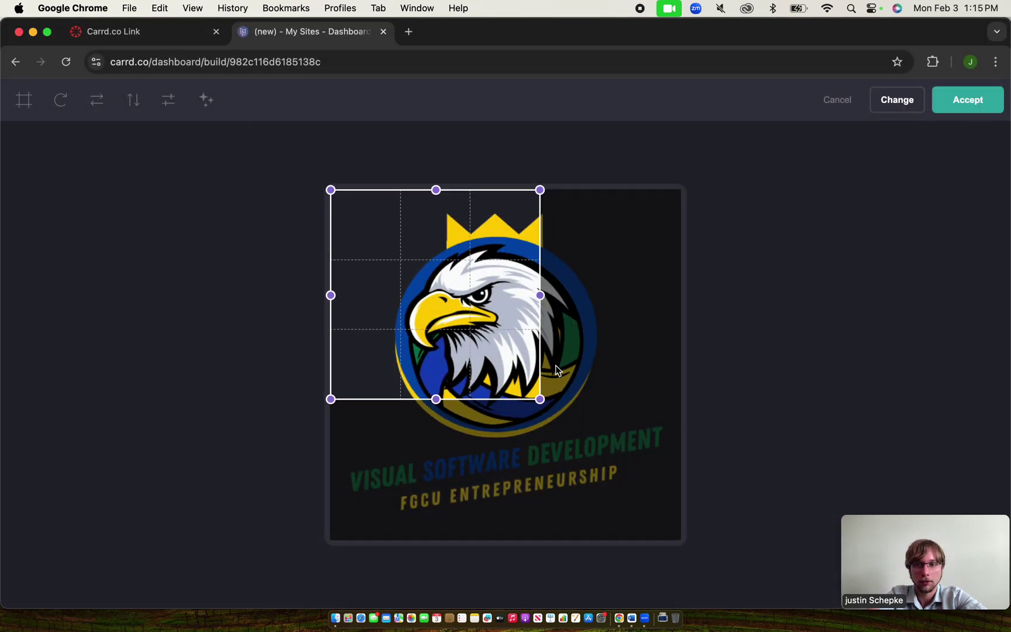
drag(539, 399, 694, 566)
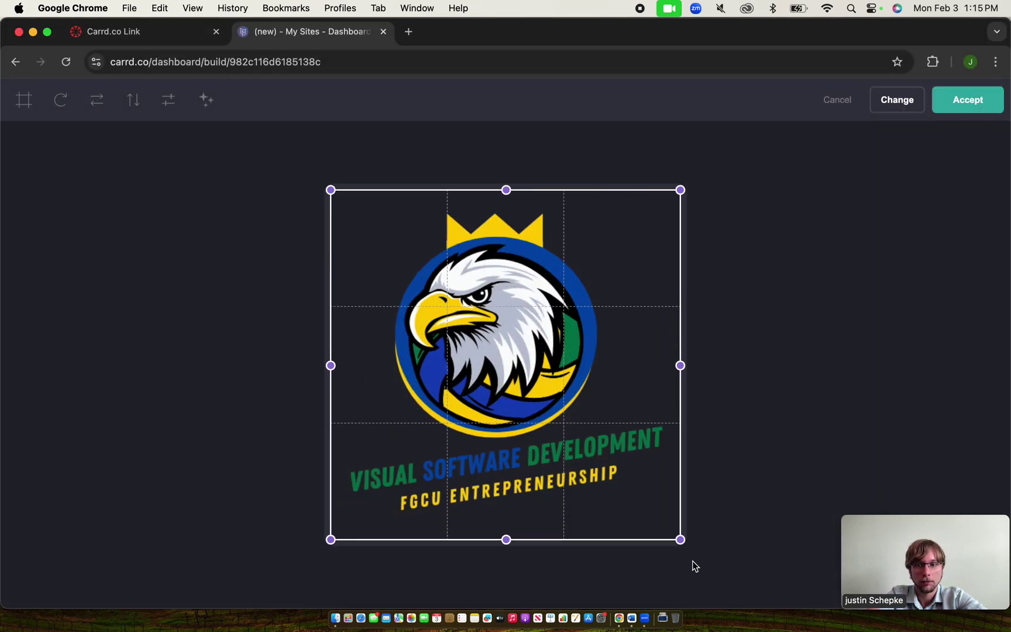
click(967, 99)
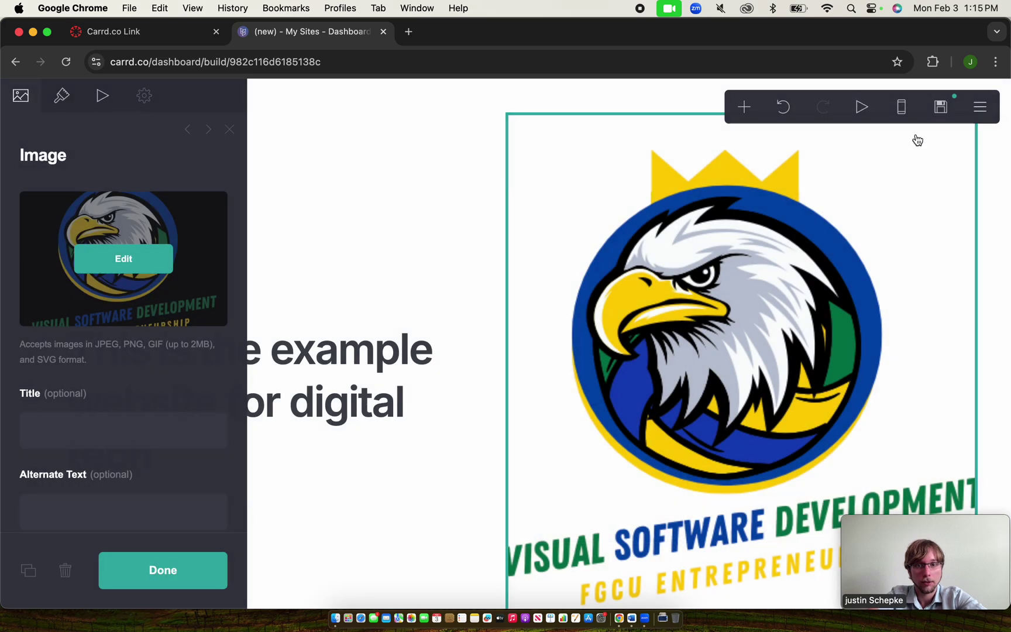
click(229, 129)
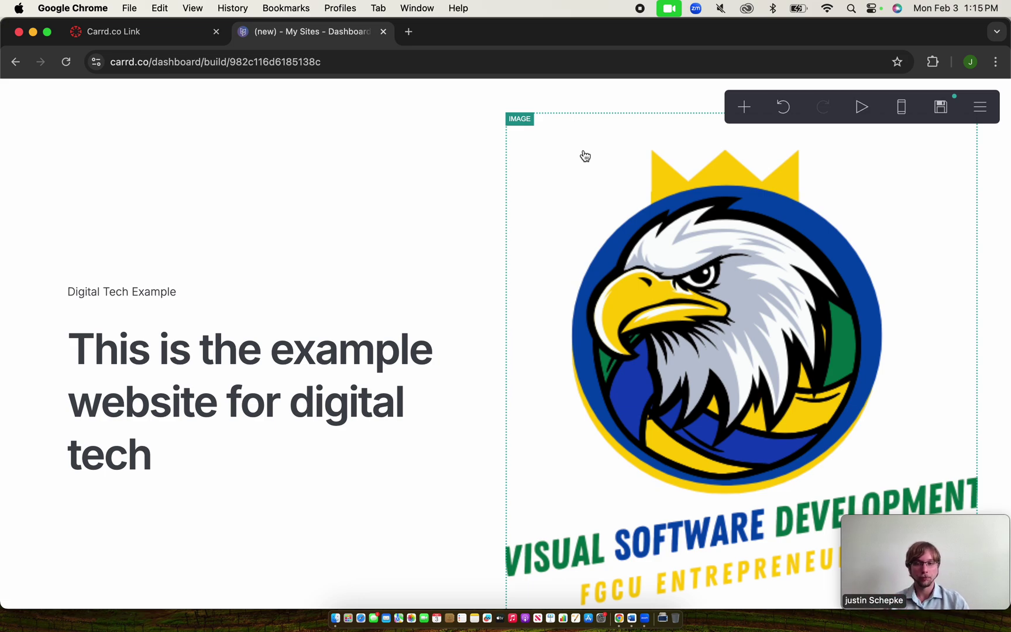
Open the site's publish settings and enter "Digital Tech Example" as both the title and the description
click(988, 115)
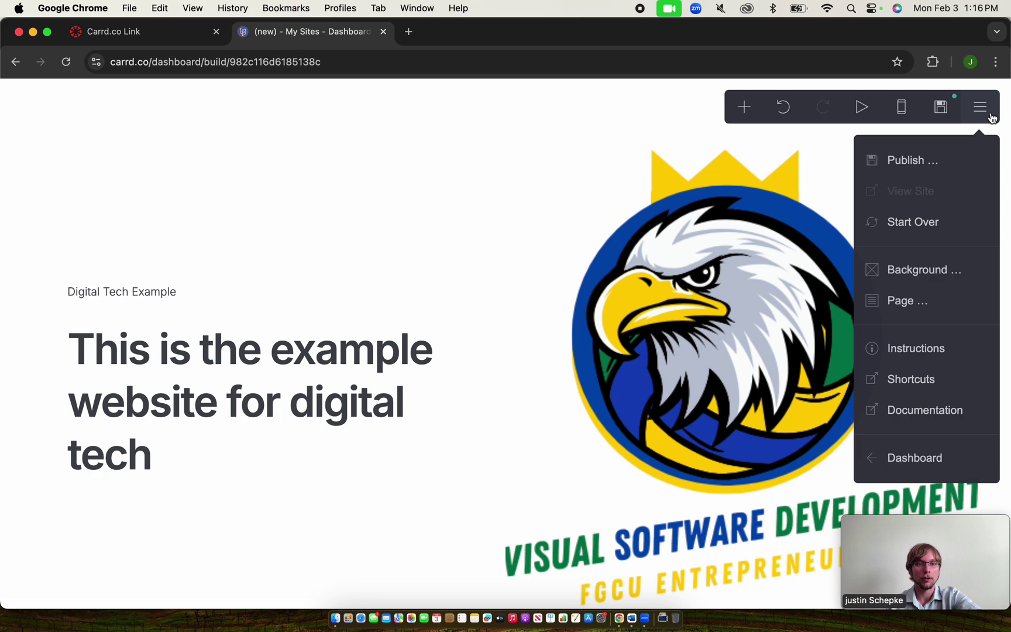
click(923, 166)
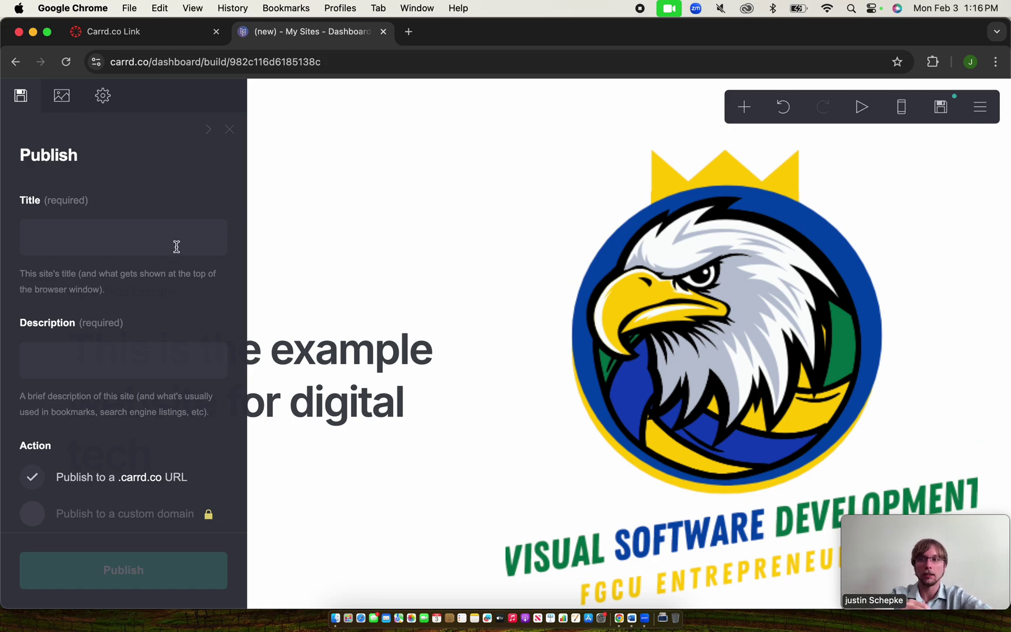
click(176, 246)
text(Digita)
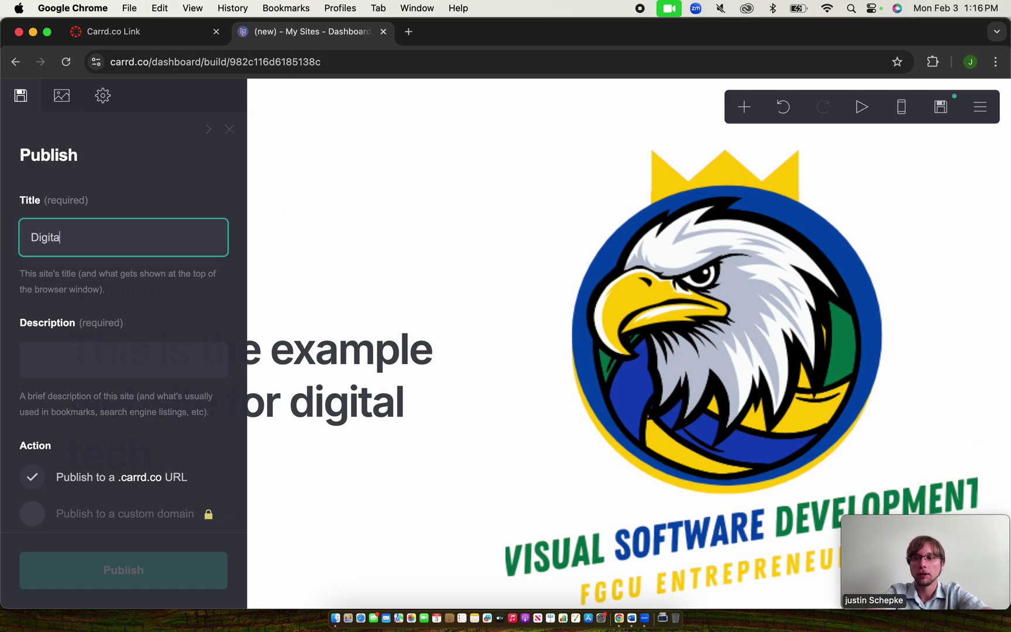
text(l Tech Exa)
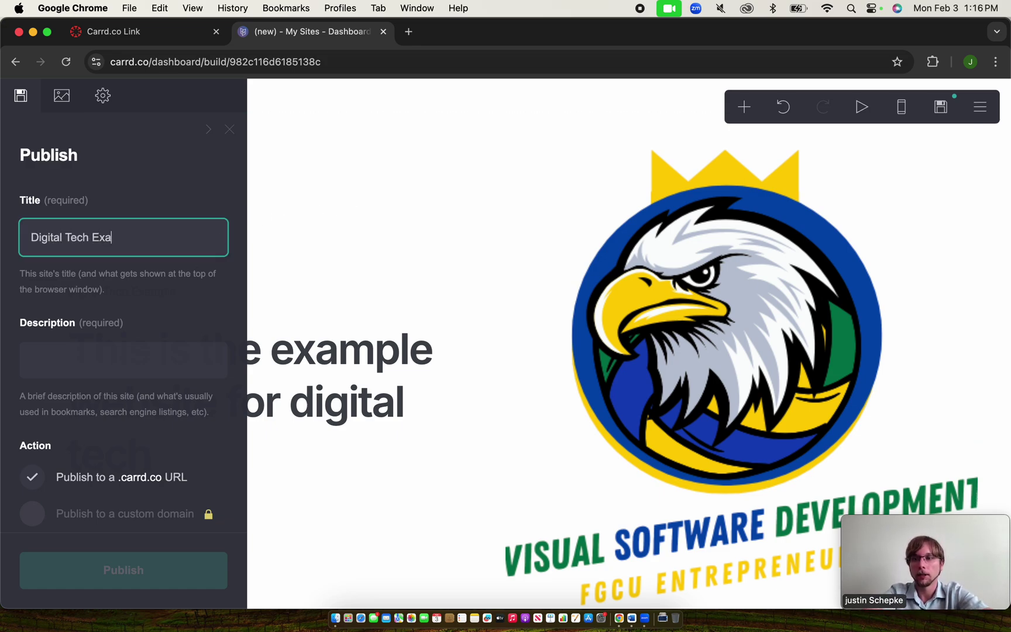
text(mple)
click(133, 362)
text(Digital Tech Ex)
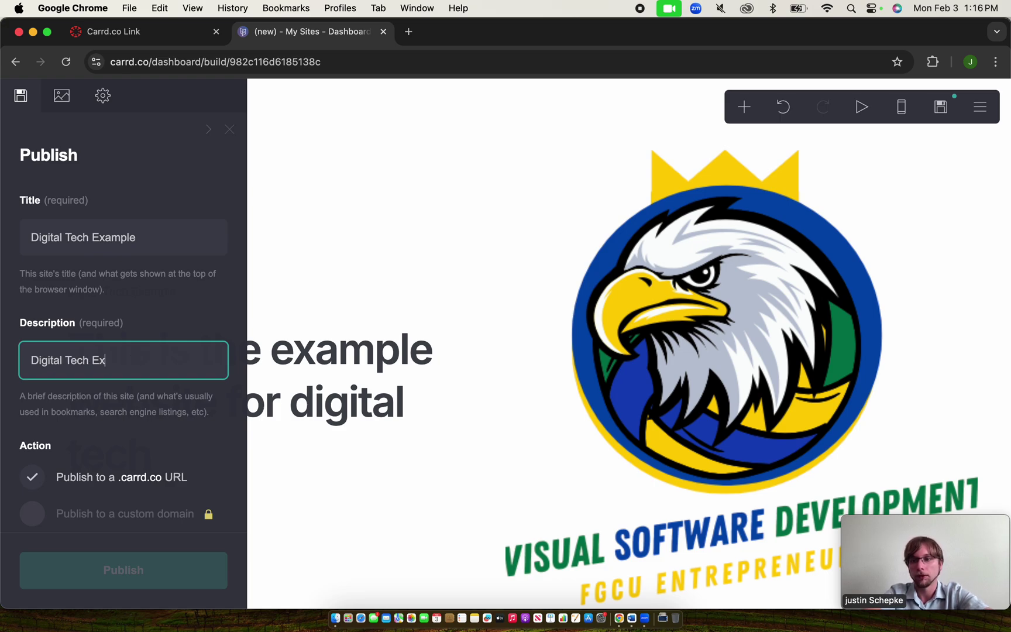
text(ample)
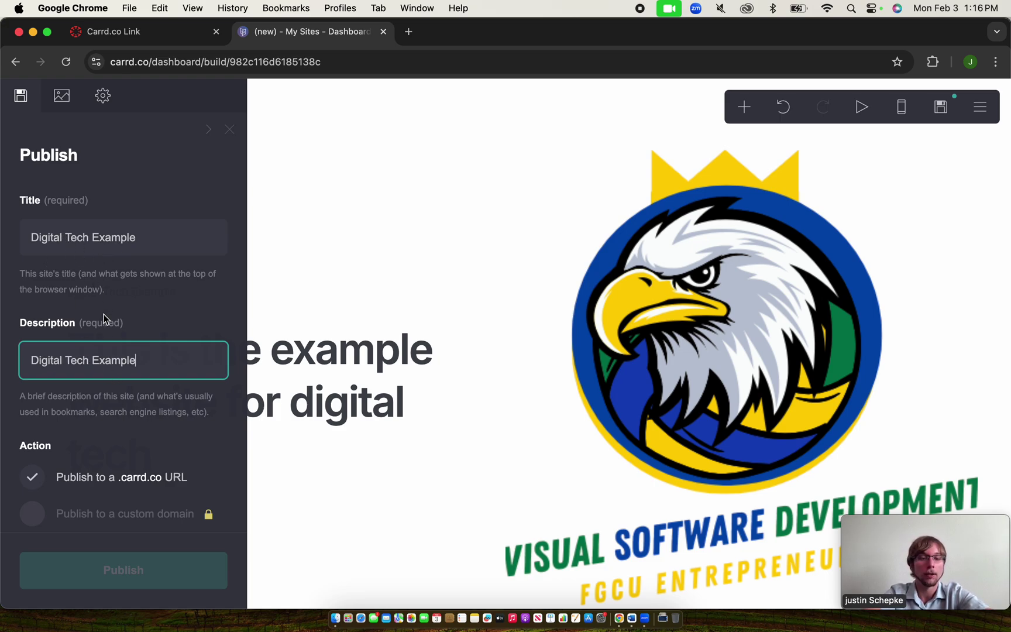
scroll(141, 350, down, 1)
click(103, 363)
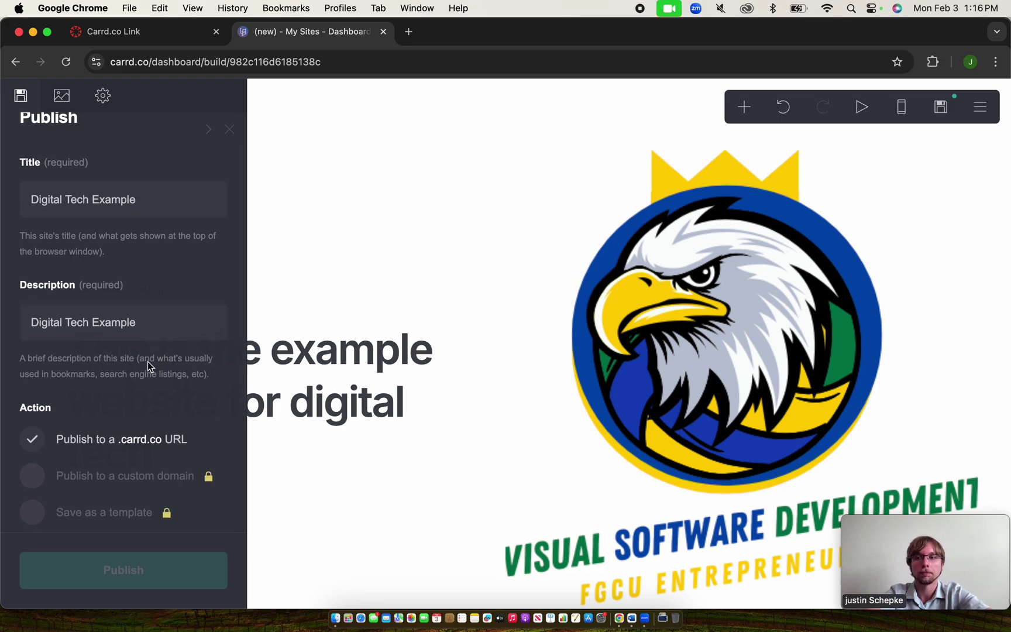
Set the .carrd.co URL name to "example1212" and try to publish the site
scroll(147, 361, down, 4)
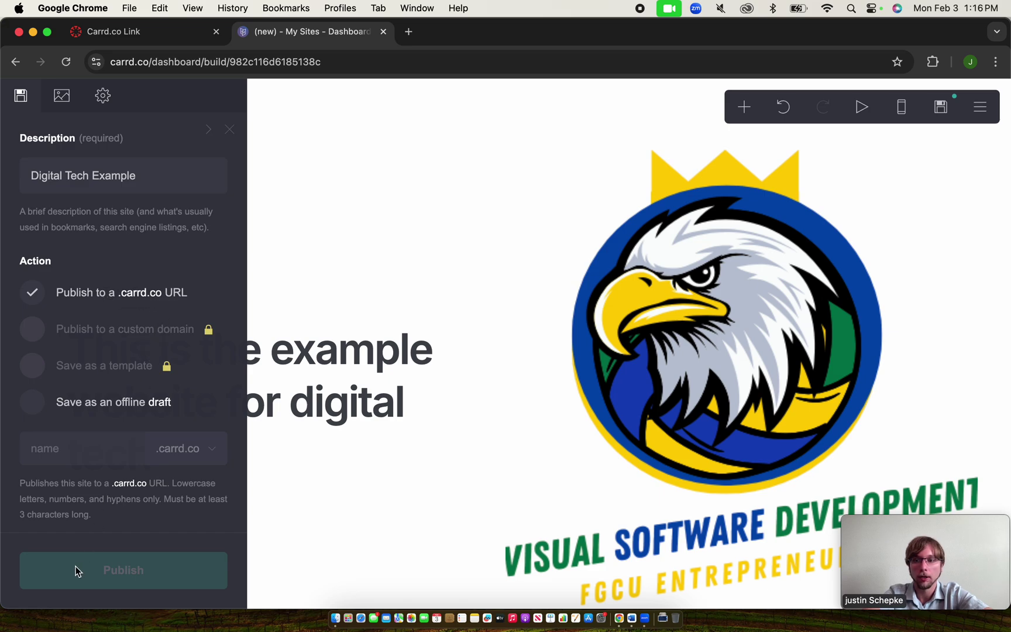
click(86, 454)
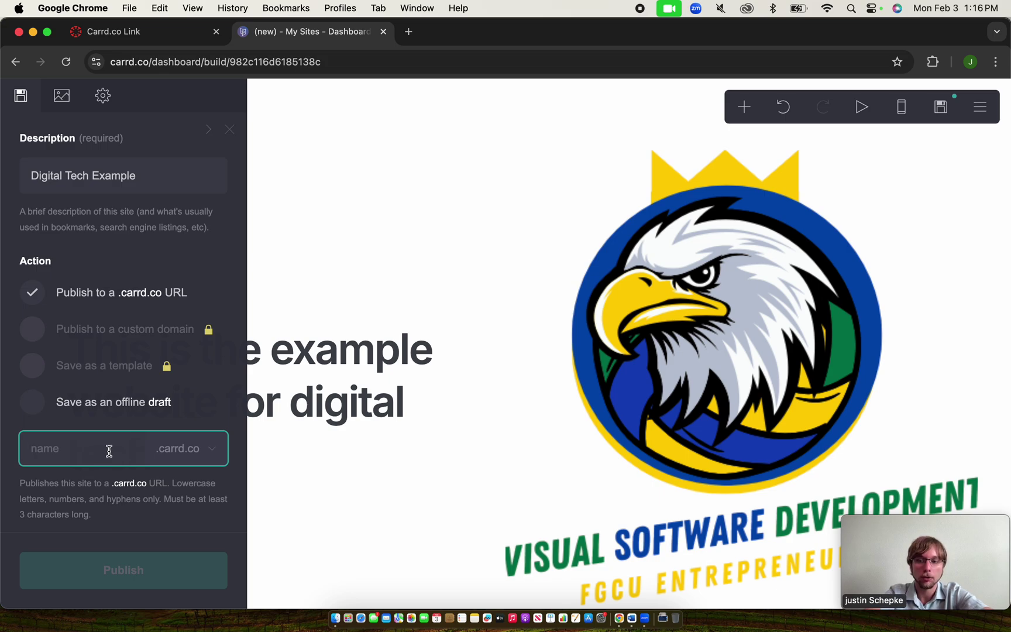
text(exampl)
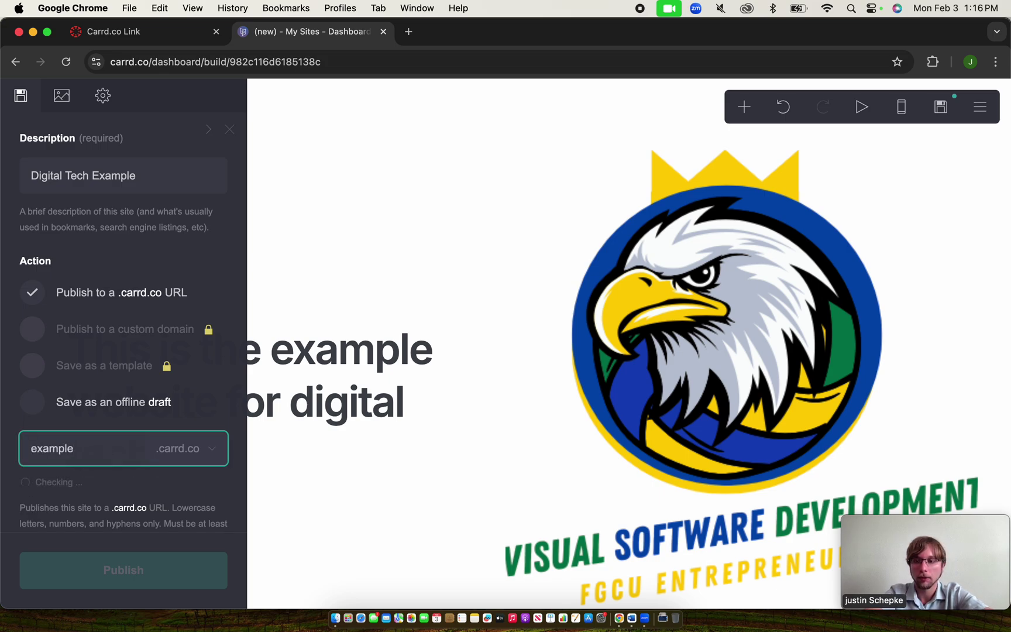
text(e)
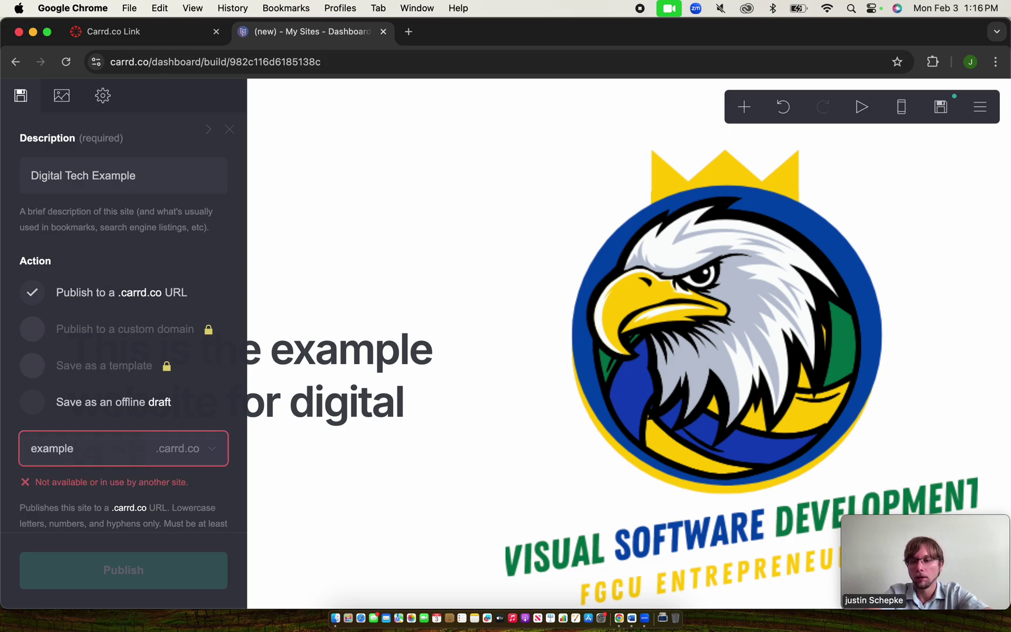
text(1111)
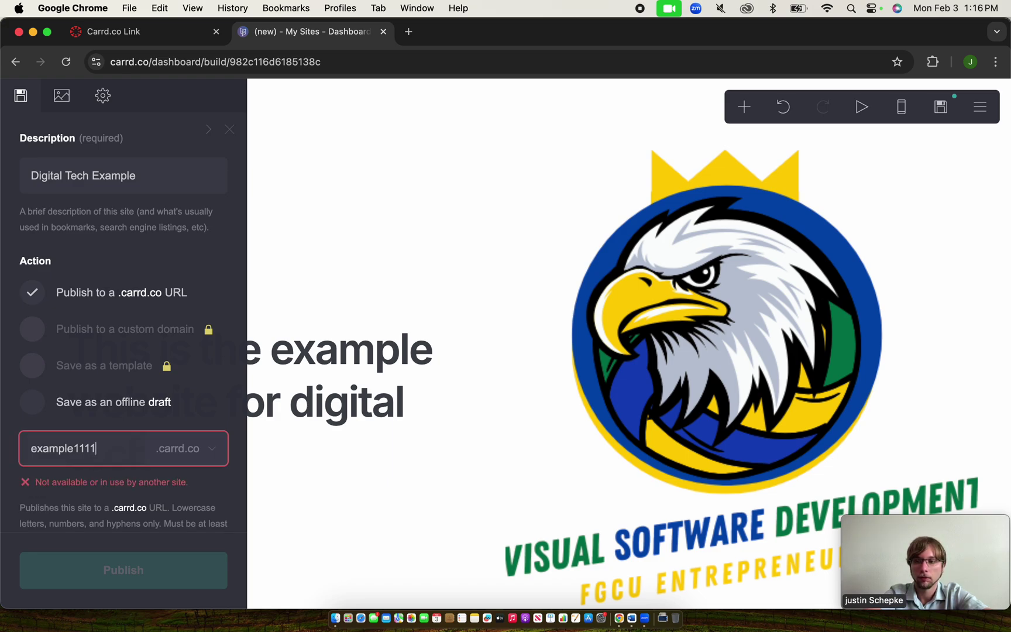
key(BackSpace)
key(BackSpace)
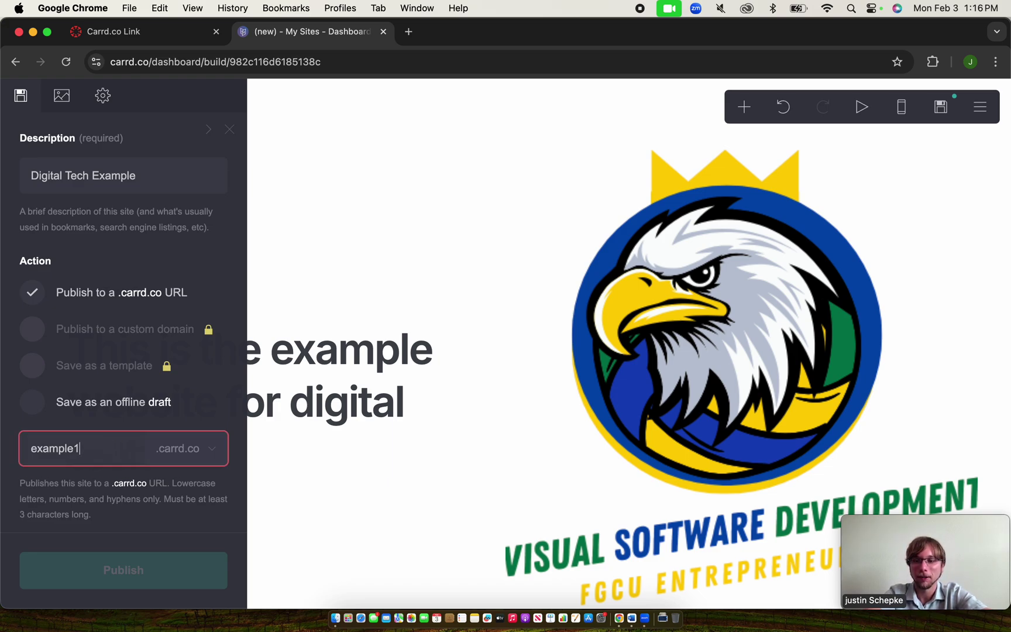
text(212)
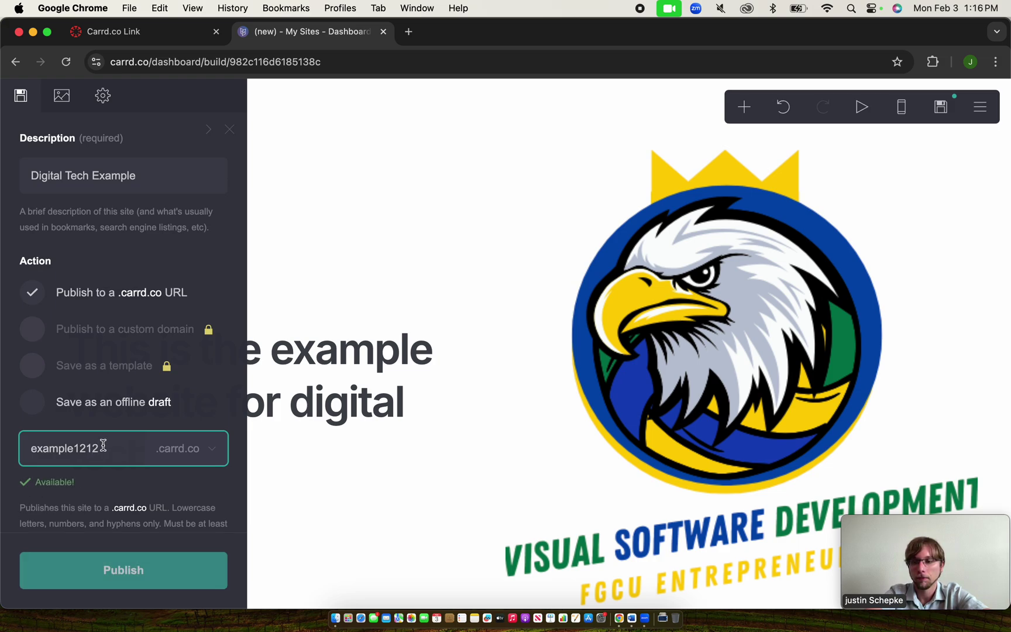
scroll(91, 479, down, 2)
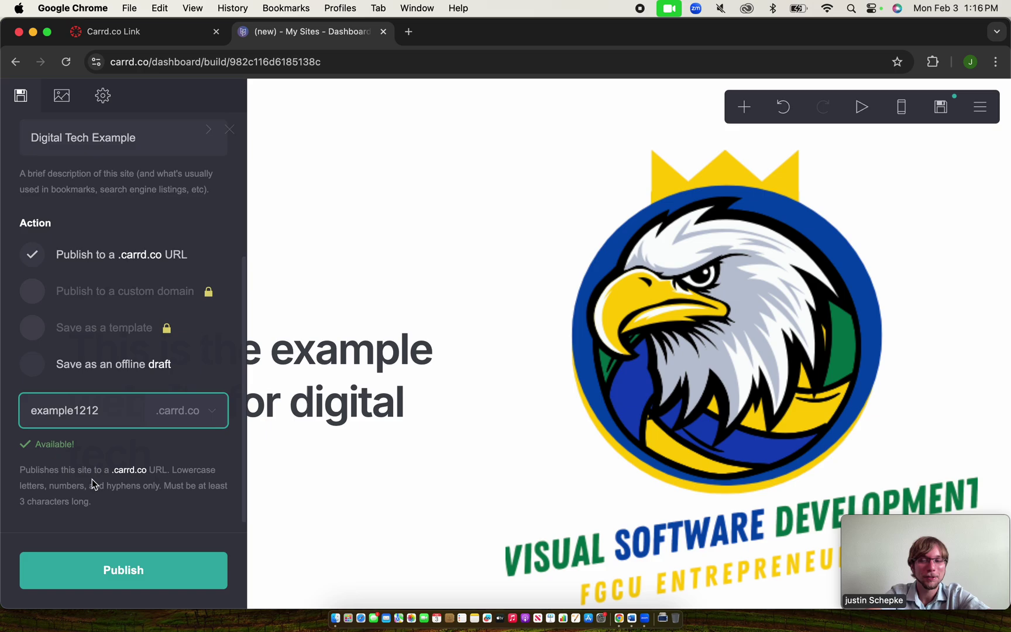
click(76, 570)
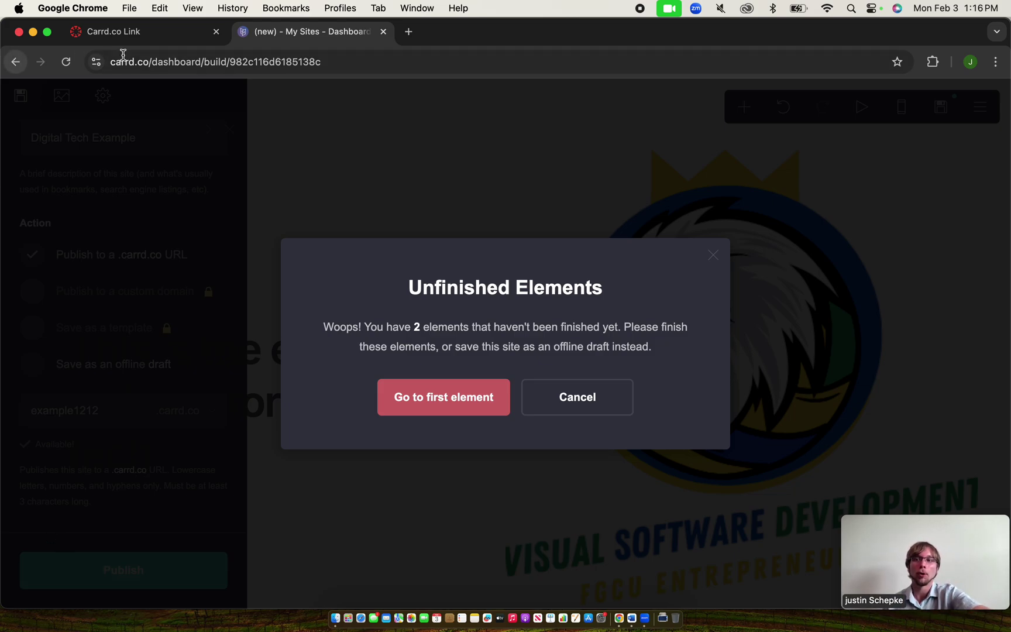
Review the unfinished-elements requirement in the course's "Build Website in Website Builder Software - Part 1" assignment and return to the Carrd editor
click(142, 38)
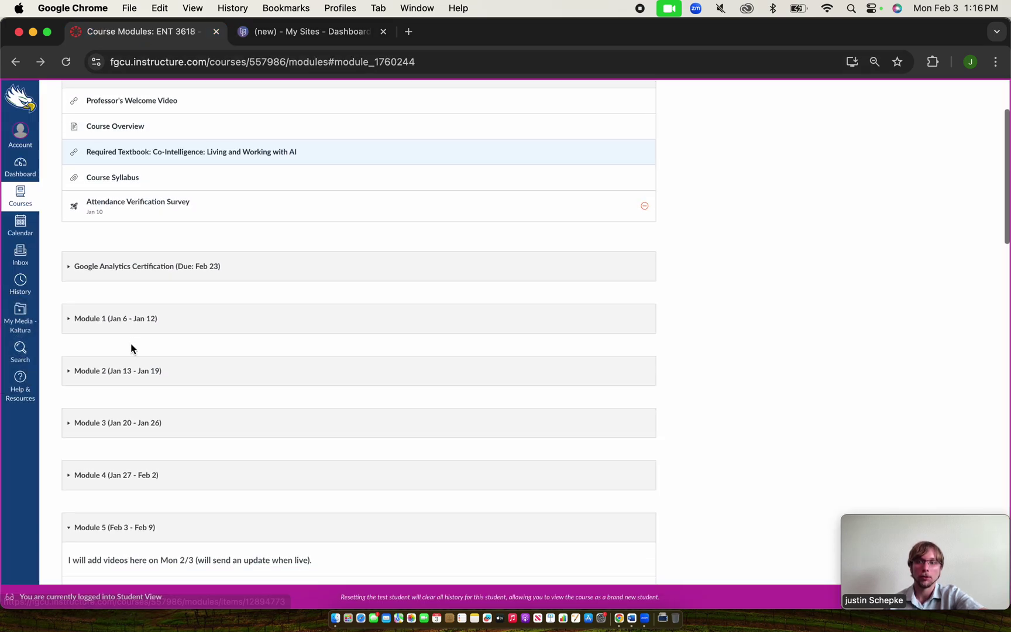
click(133, 293)
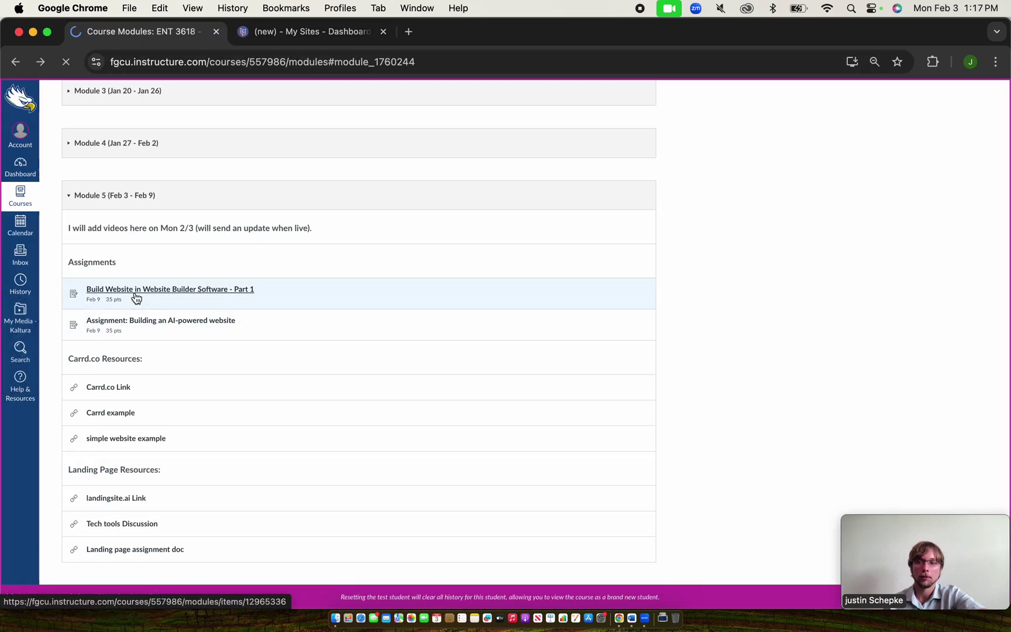
drag(73, 349, 412, 356)
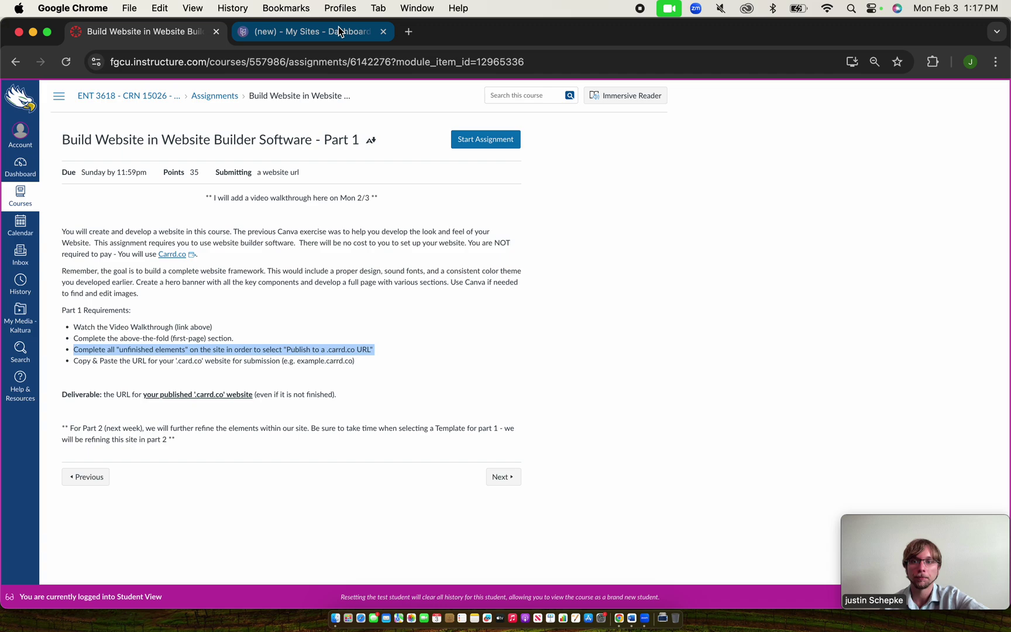
click(300, 35)
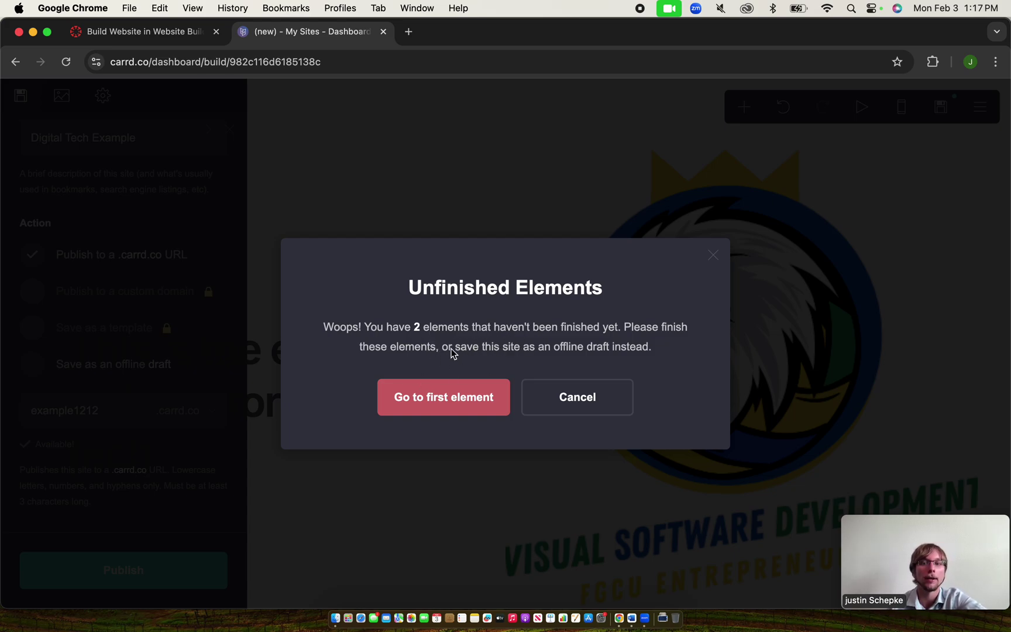
Go to the first unfinished element and examine the image placeholders on the page that still need content
click(422, 393)
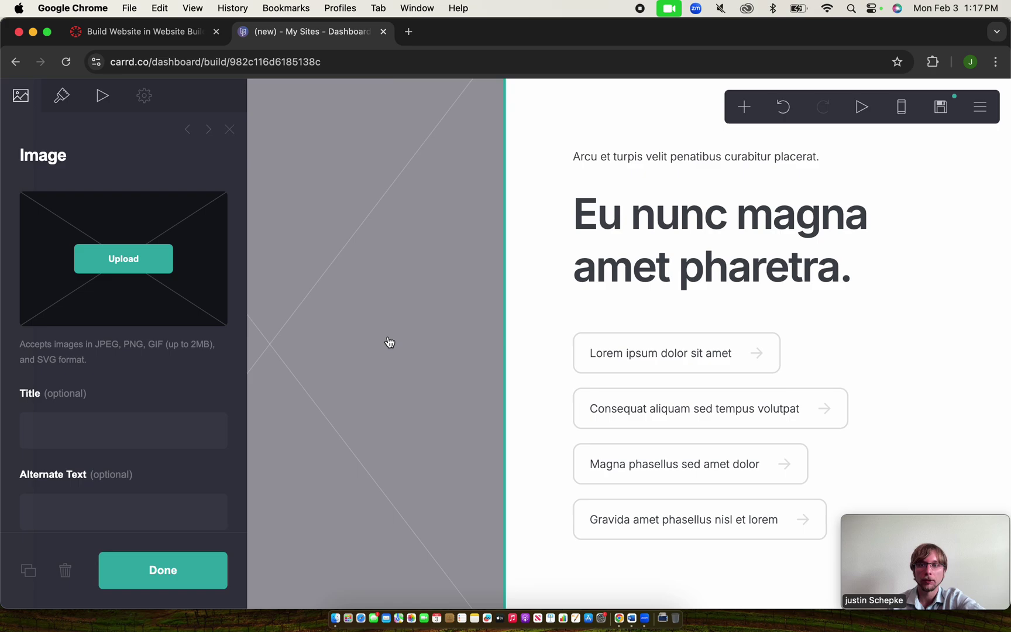
scroll(390, 342, left, 5)
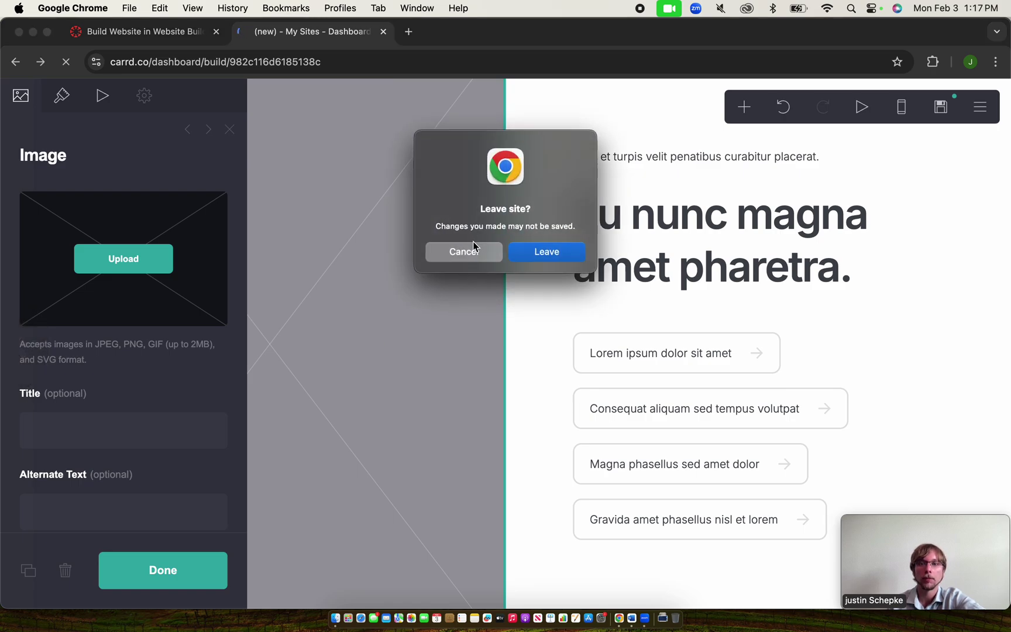
click(474, 246)
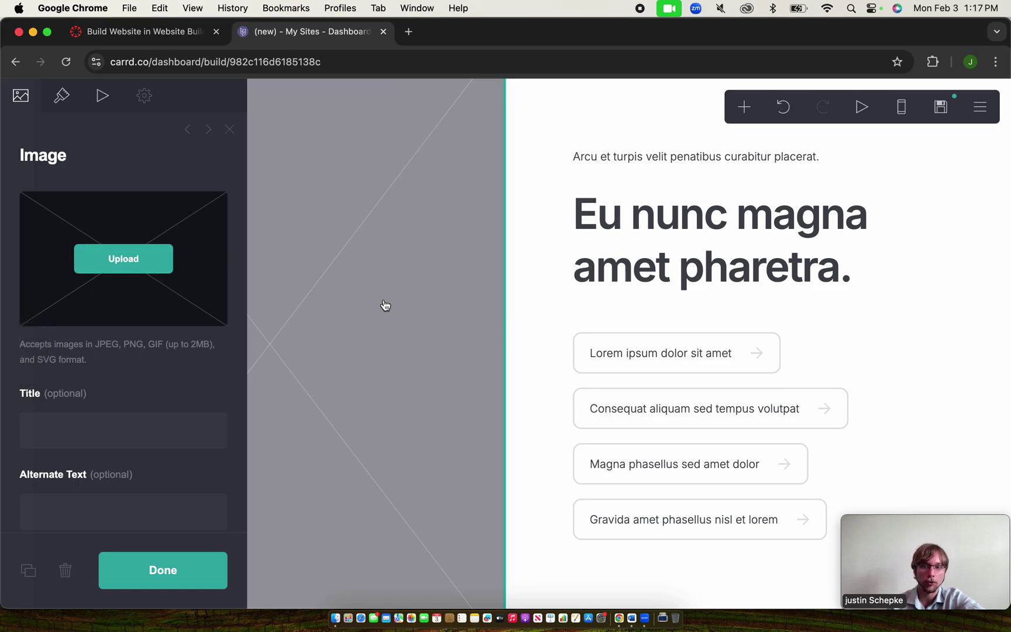
scroll(558, 372, down, 10)
scroll(557, 372, up, 3)
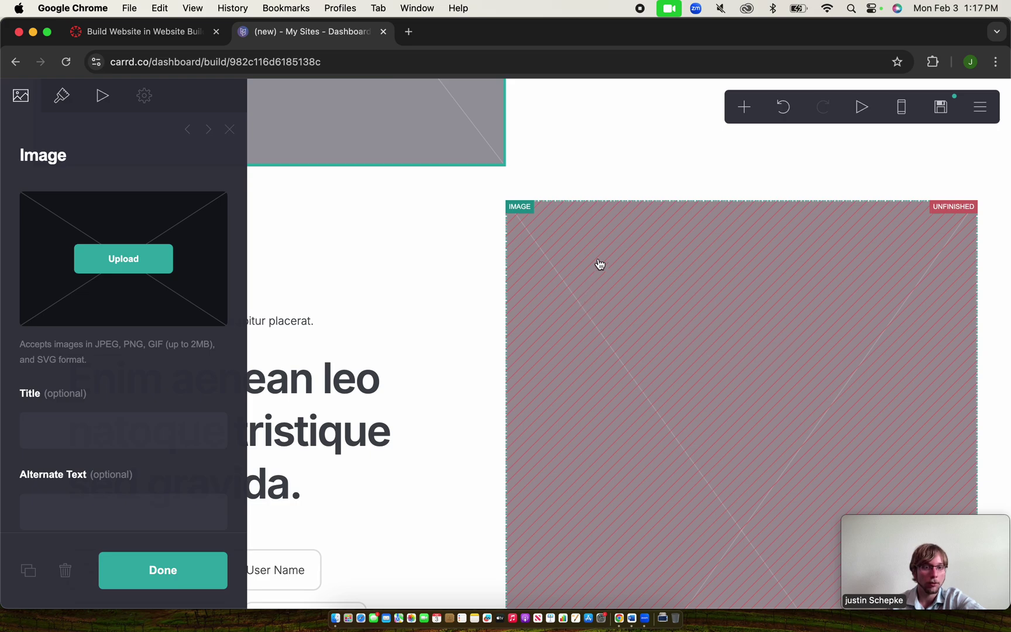
scroll(600, 264, up, 8)
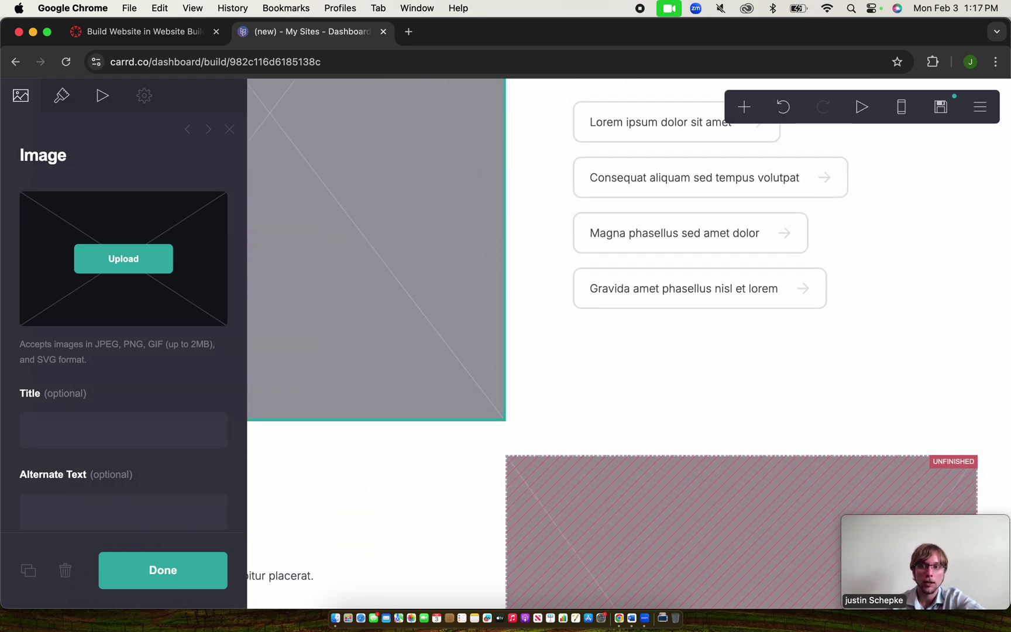
scroll(478, 287, up, 10)
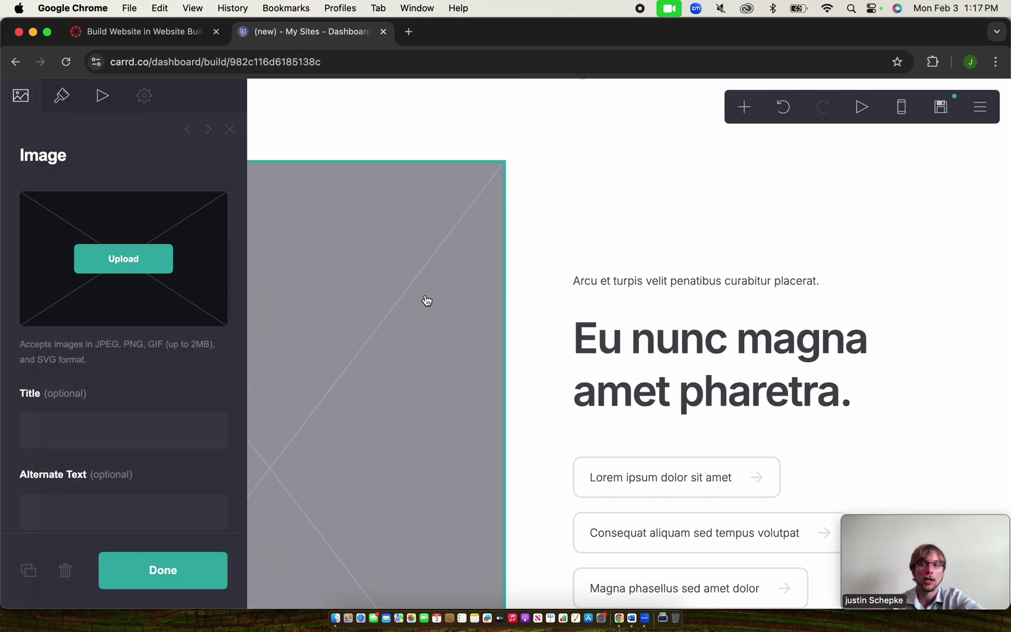
Upload the eagle logo image from the computer into the placeholder beside the "Eu nunc magna amet pharetra." heading
click(163, 268)
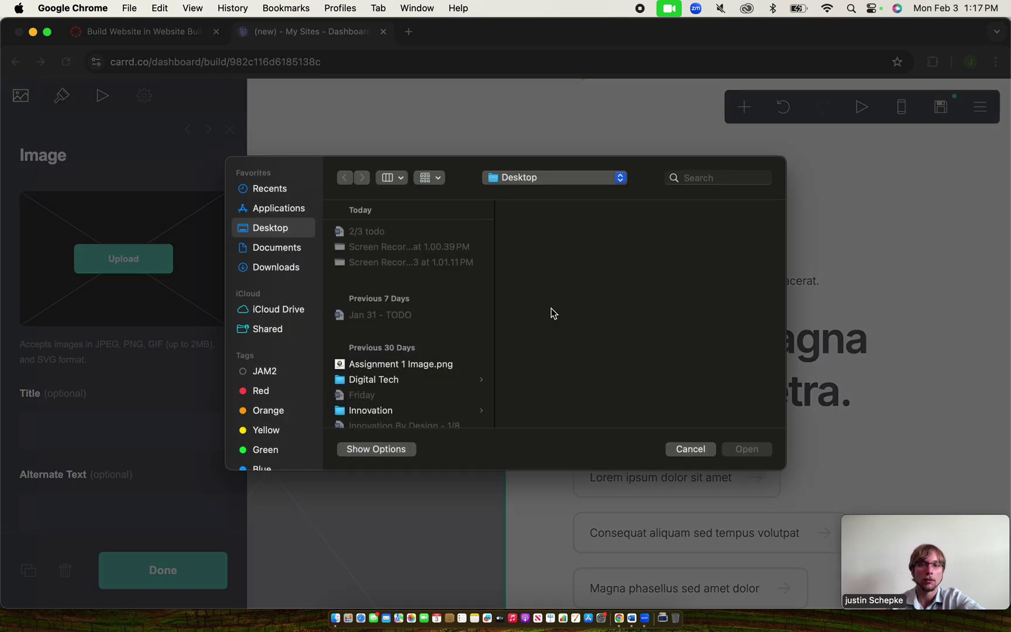
click(278, 268)
click(277, 254)
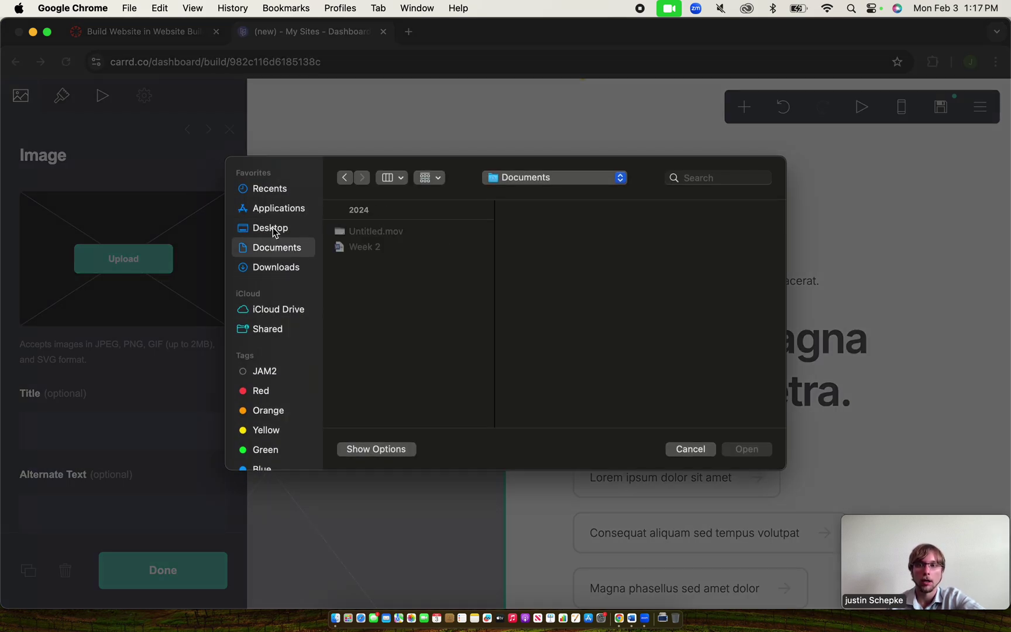
click(273, 230)
click(272, 189)
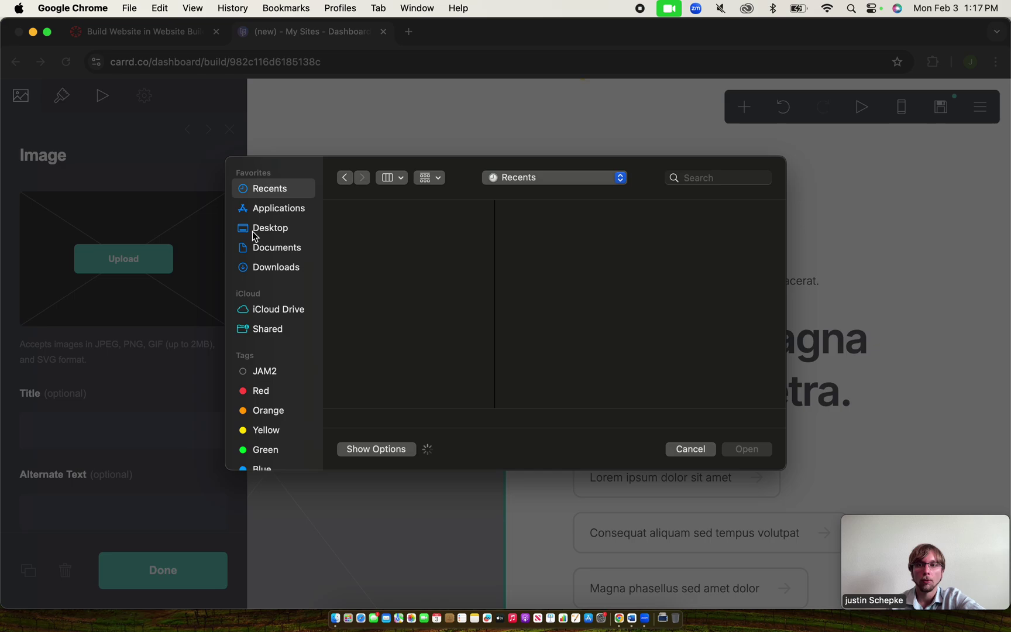
double_click(386, 295)
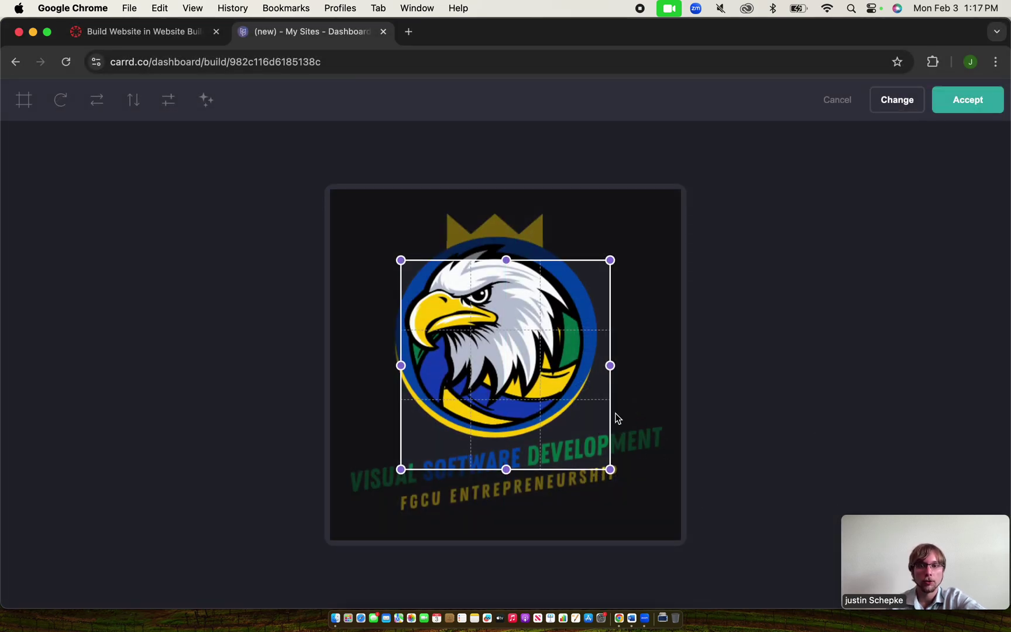
Expand the crop area to cover the entire eagle logo, accept it, and finish editing that image element
drag(609, 412, 522, 305)
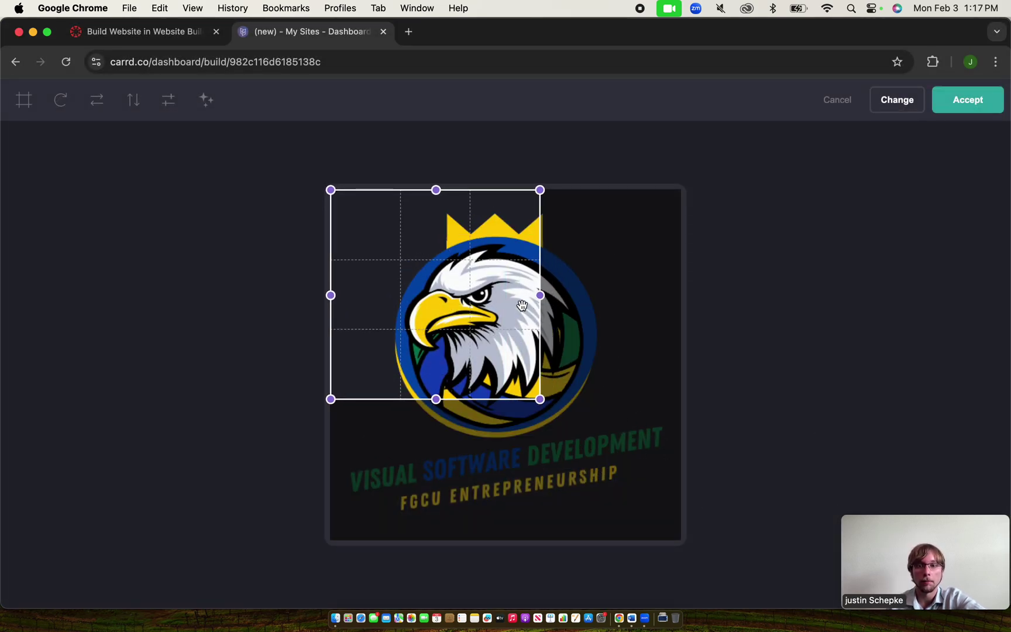
drag(539, 399, 724, 571)
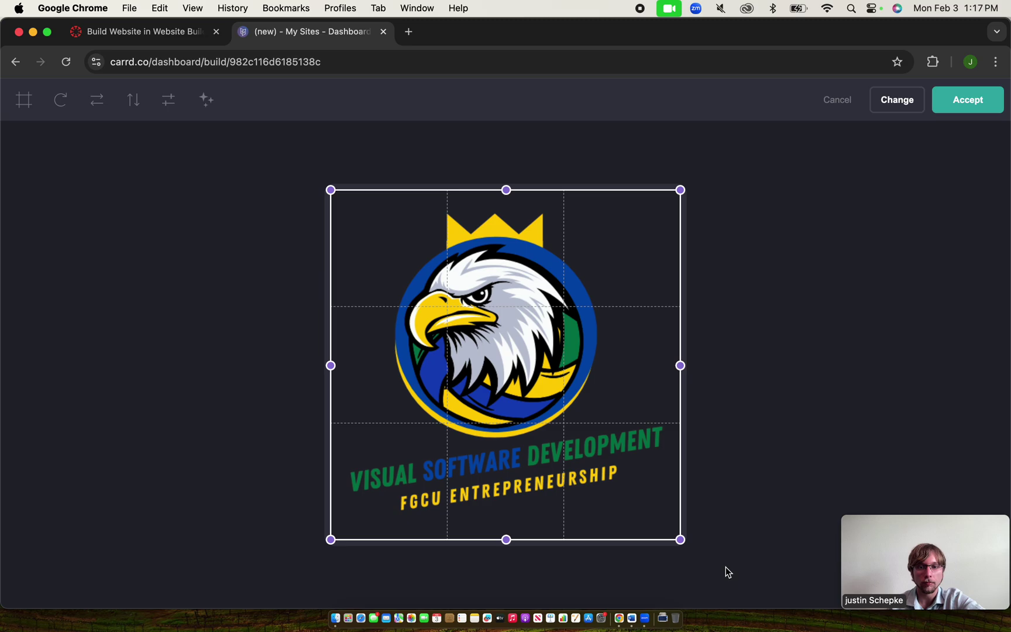
click(986, 108)
scroll(765, 451, down, 5)
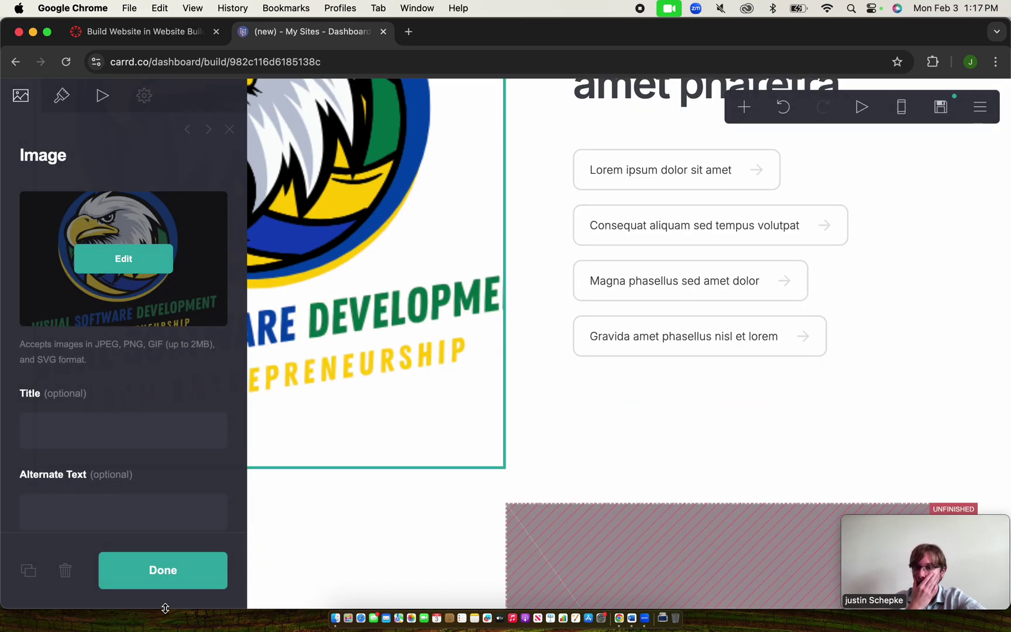
click(164, 576)
Fill the remaining unfinished image placeholder with "Assignment 1 Image.png" from the Desktop, cropped to the full picture
click(597, 575)
click(157, 275)
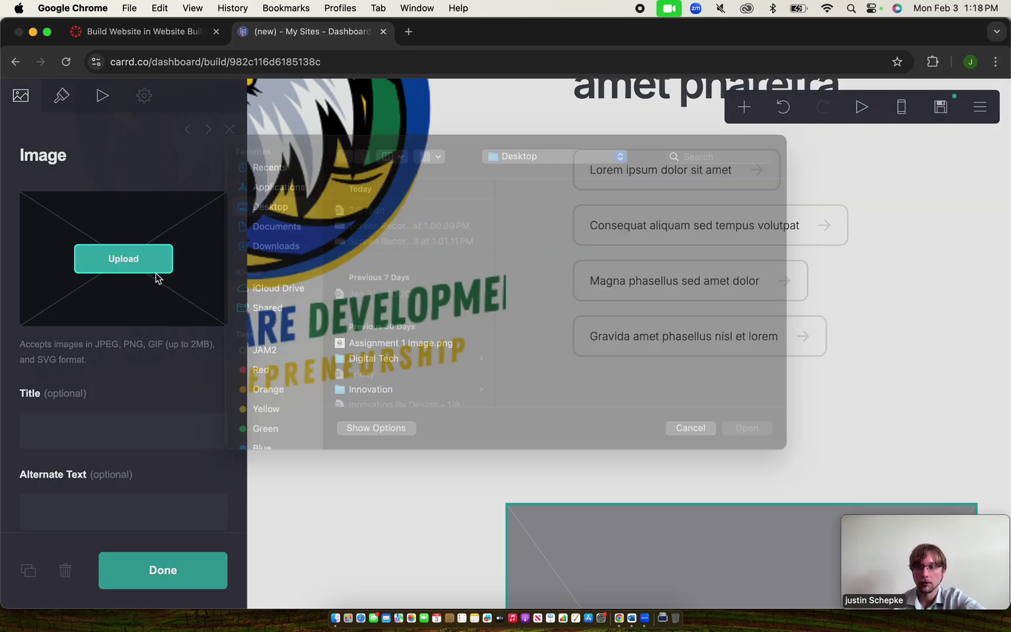
double_click(392, 359)
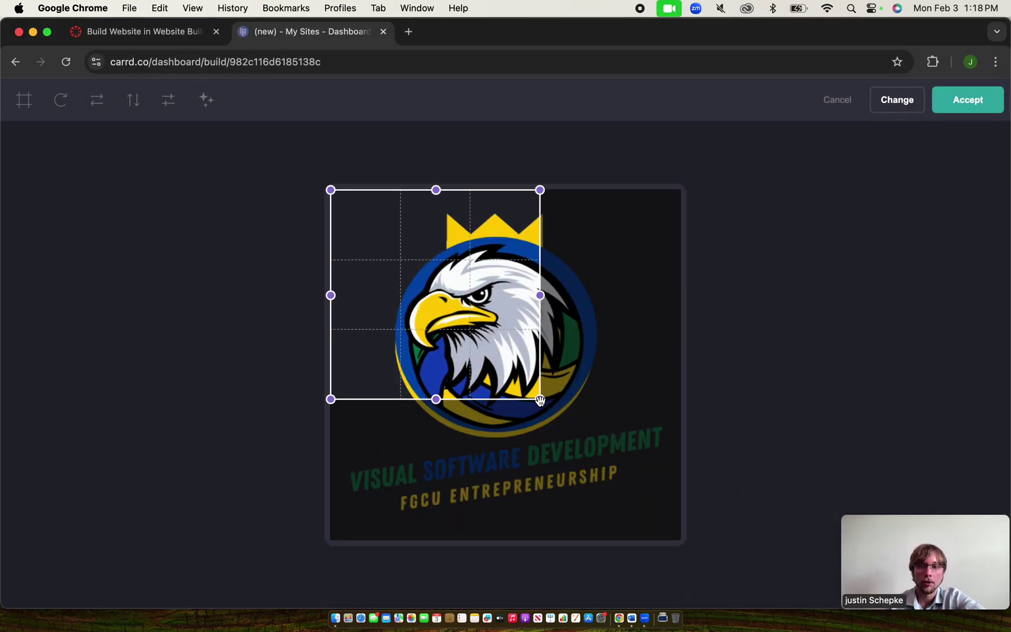
drag(543, 399, 717, 585)
click(968, 101)
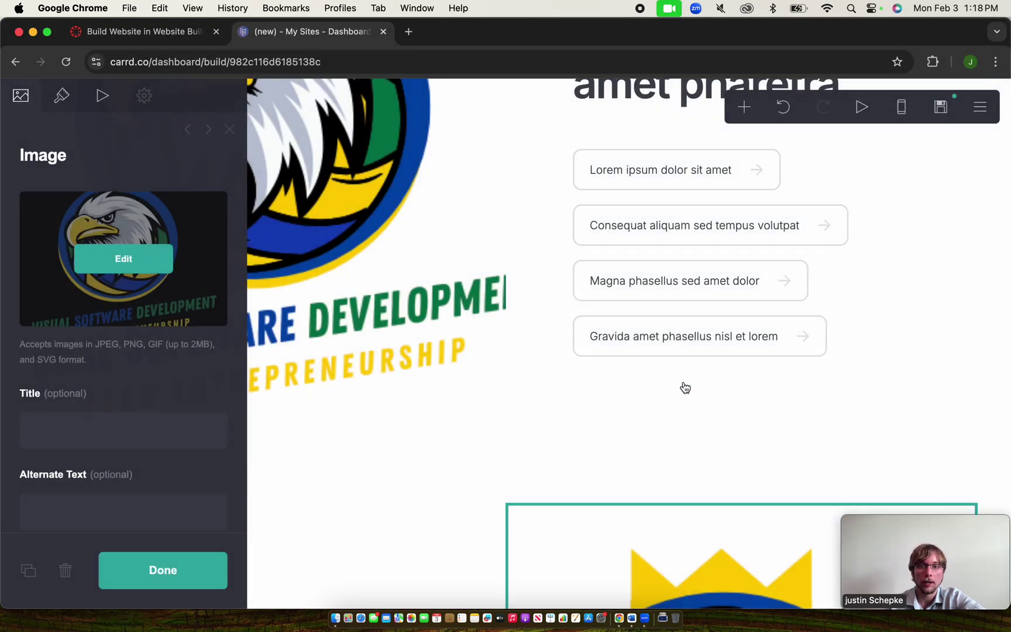
Examine the page's sections, images, text and link buttons for anything still unfinished, and close the container's appearance settings
click(537, 415)
scroll(538, 415, up, 5)
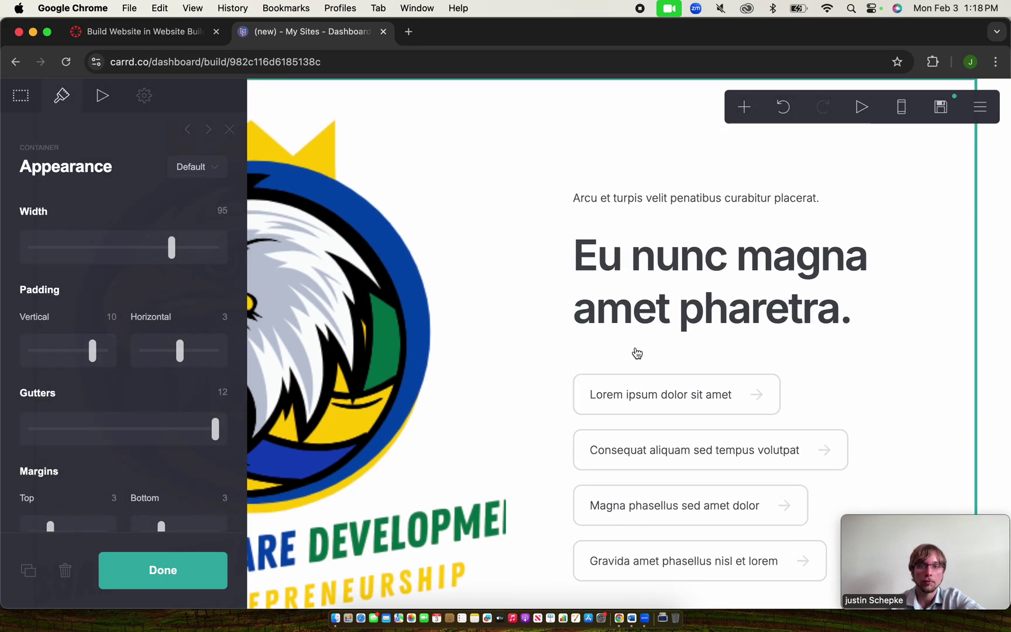
scroll(615, 407, down, 10)
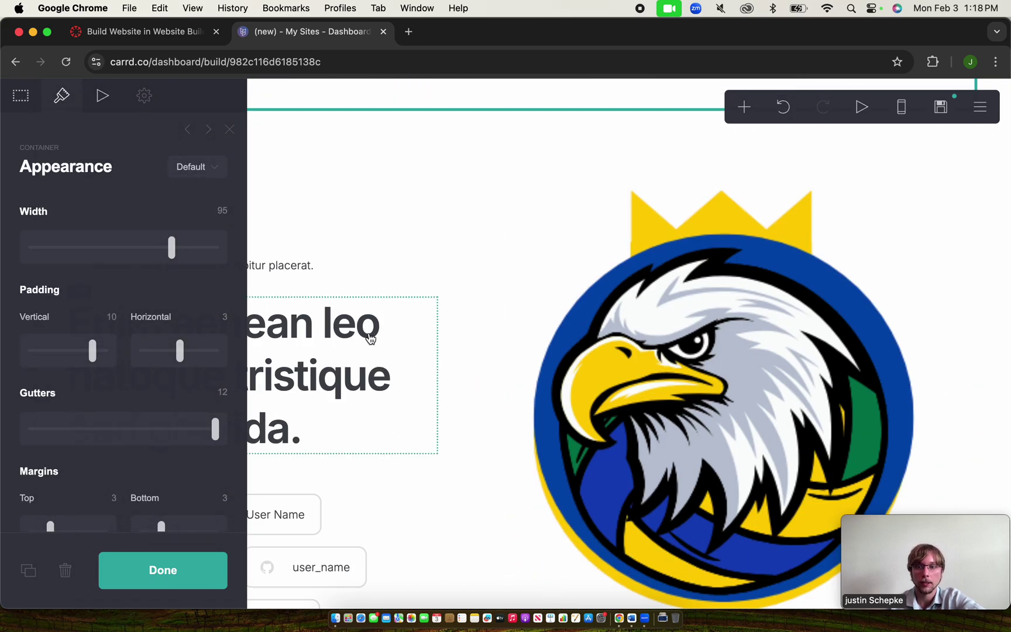
scroll(370, 334, up, 4)
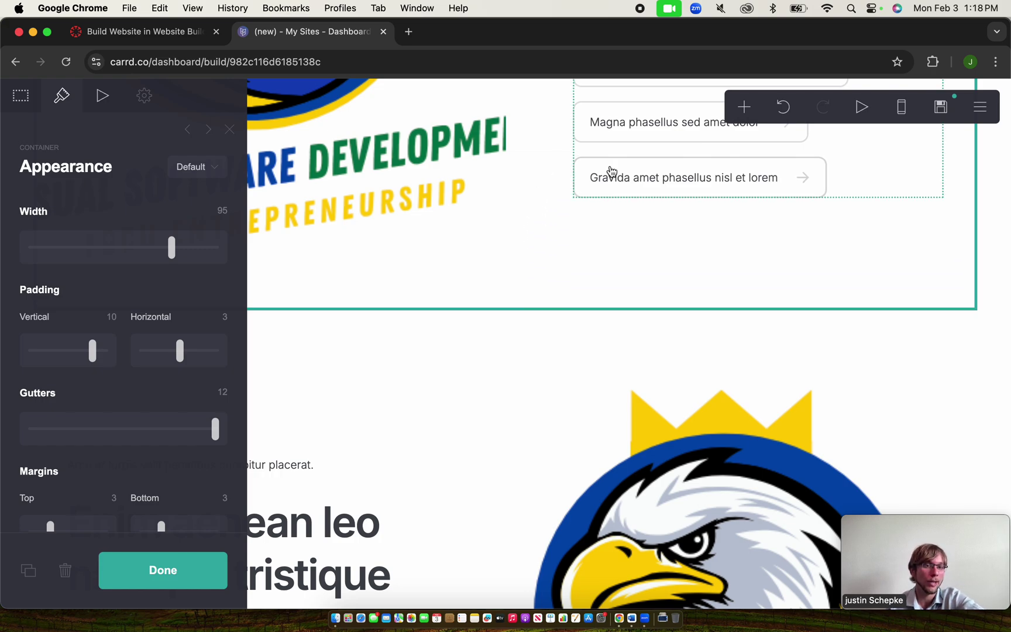
scroll(632, 160, up, 5)
scroll(379, 187, up, 6)
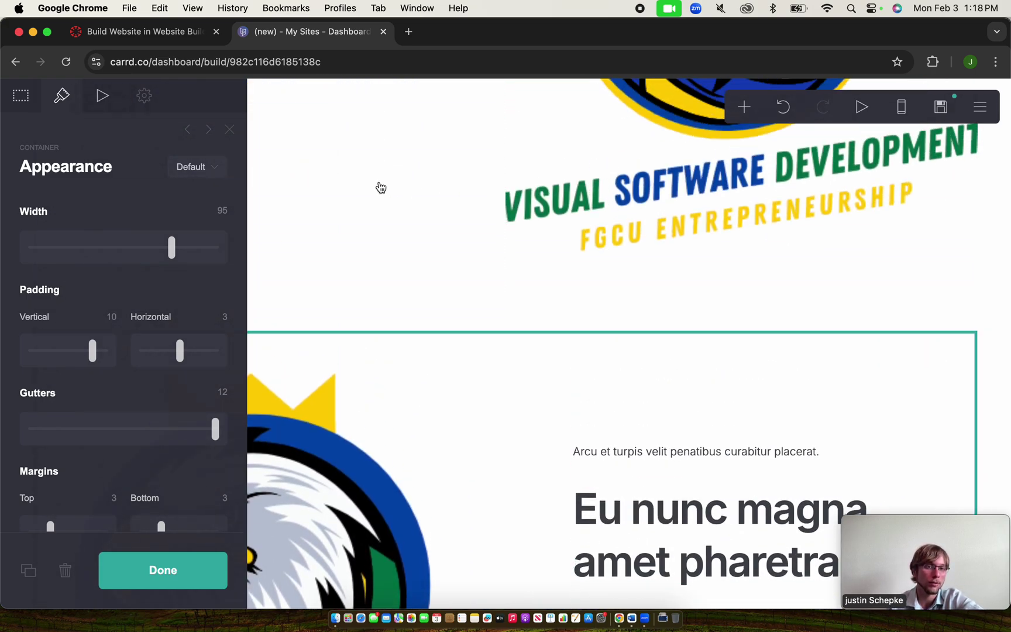
scroll(347, 438, down, 3)
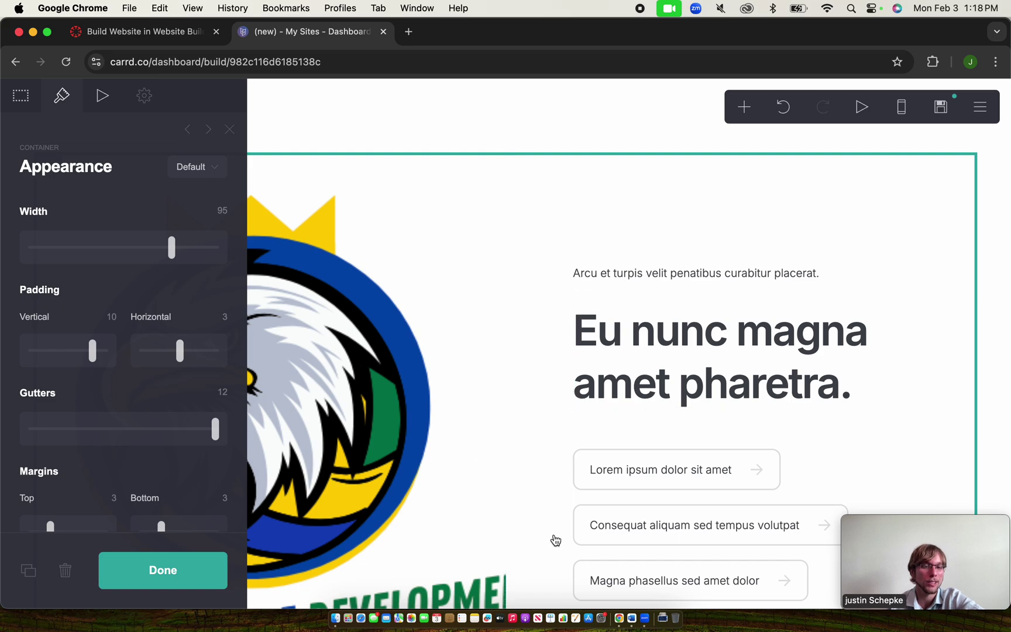
scroll(553, 542, down, 7)
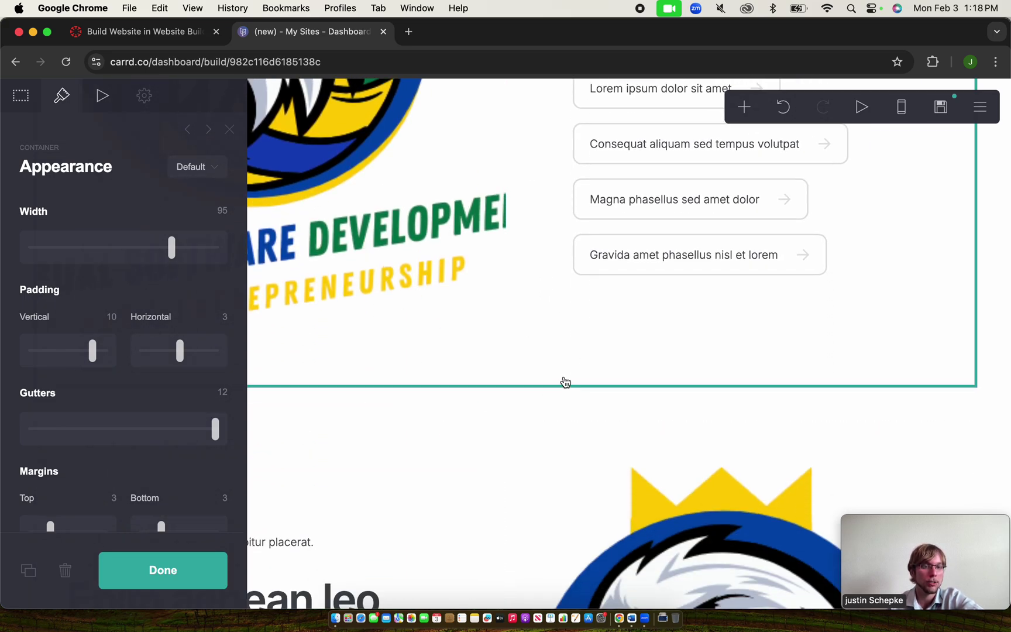
scroll(564, 382, up, 6)
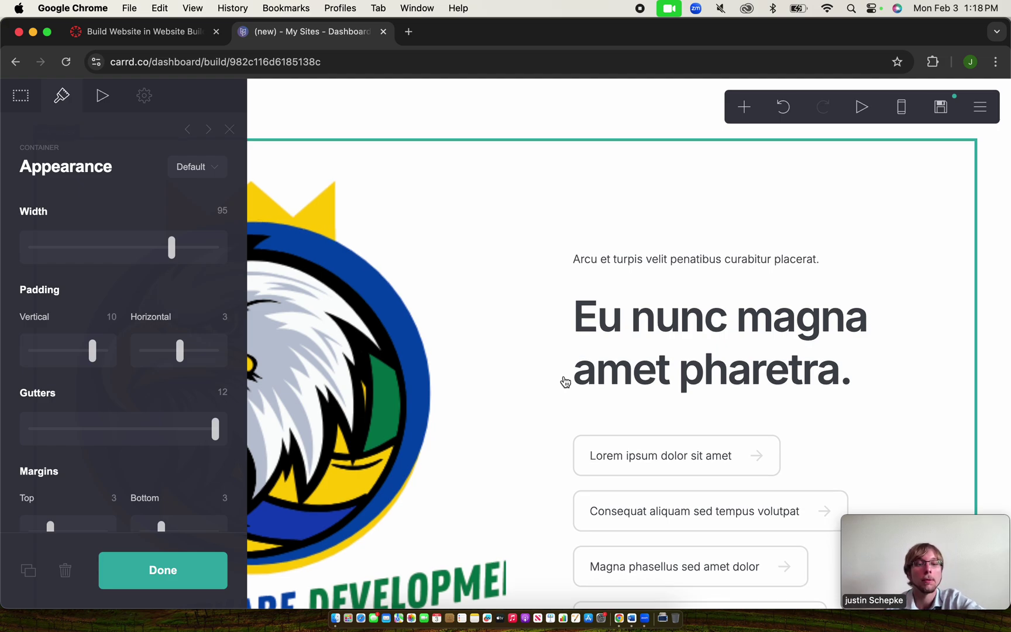
scroll(565, 381, up, 2)
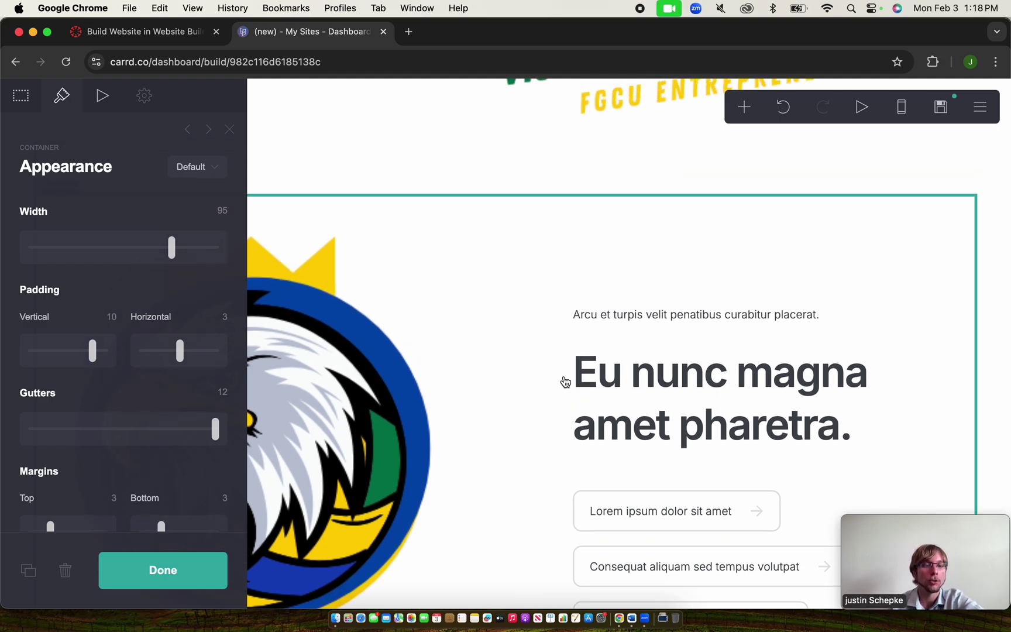
scroll(565, 381, up, 12)
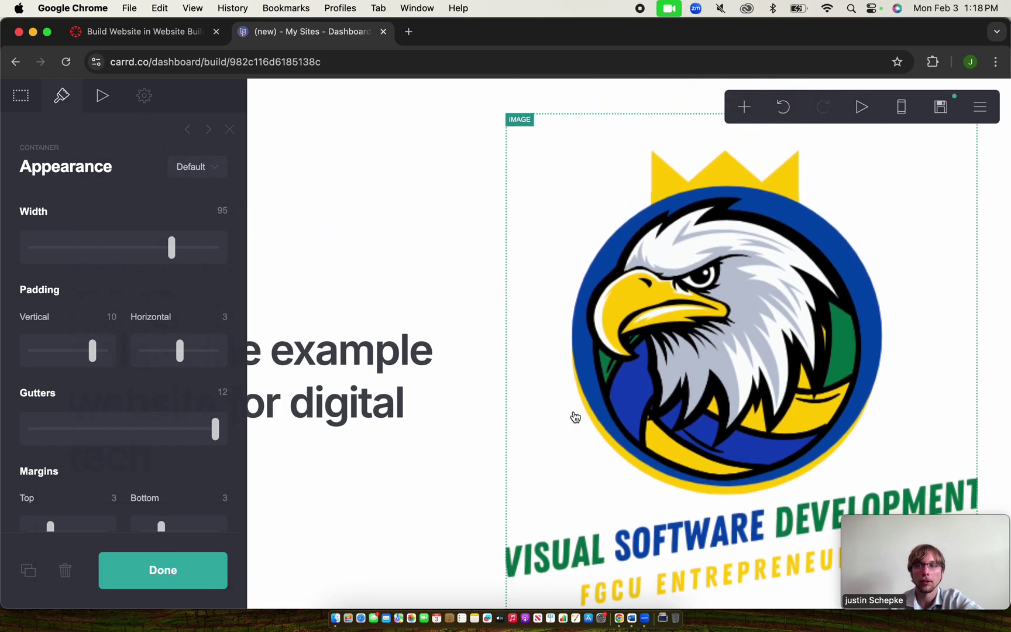
scroll(471, 405, down, 3)
scroll(471, 406, right, 7)
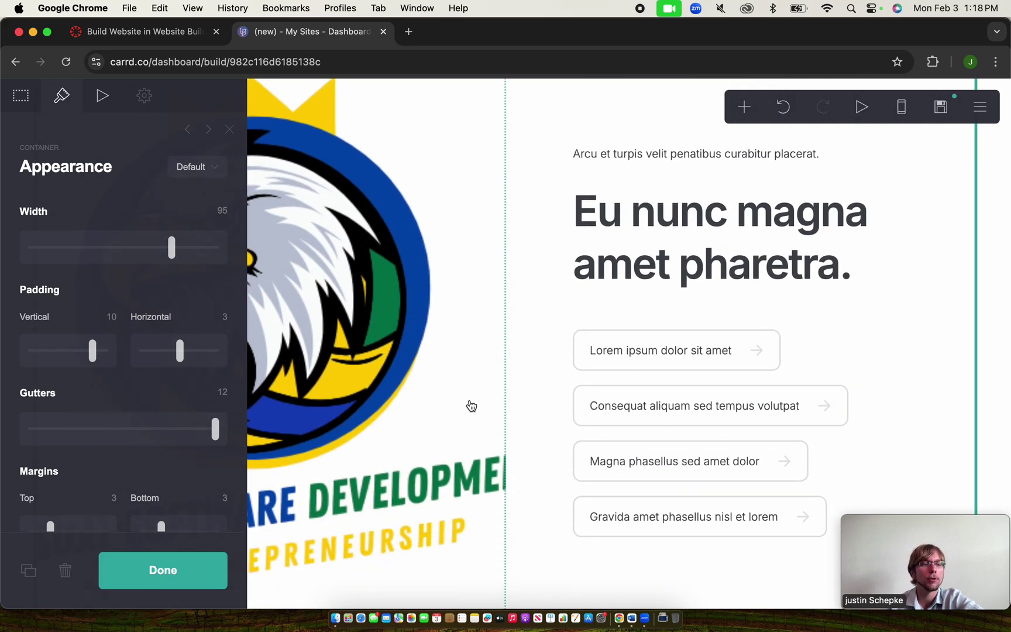
scroll(471, 406, down, 1)
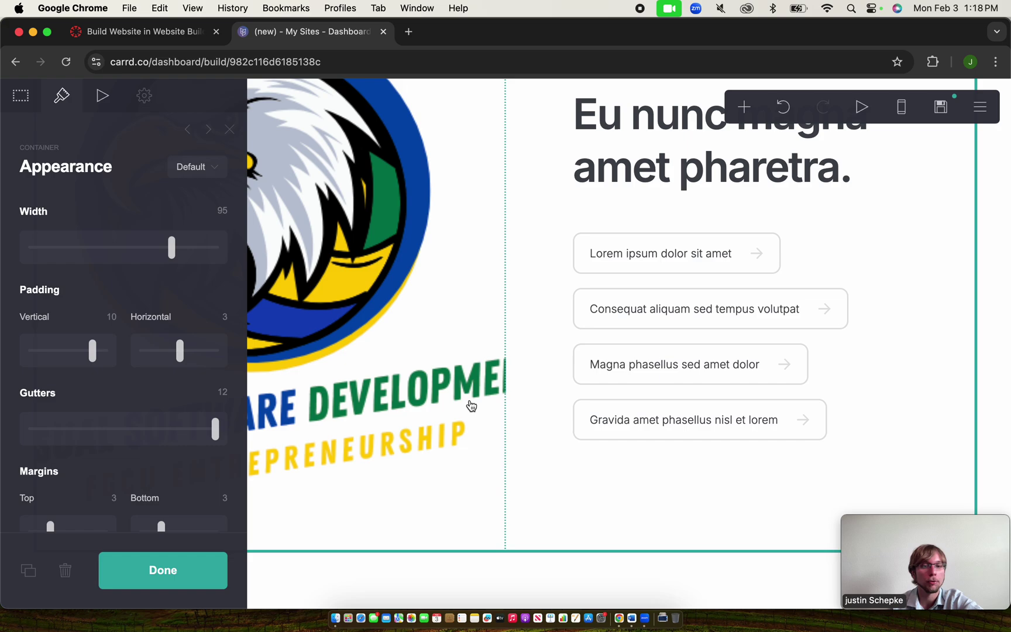
scroll(472, 460, down, 10)
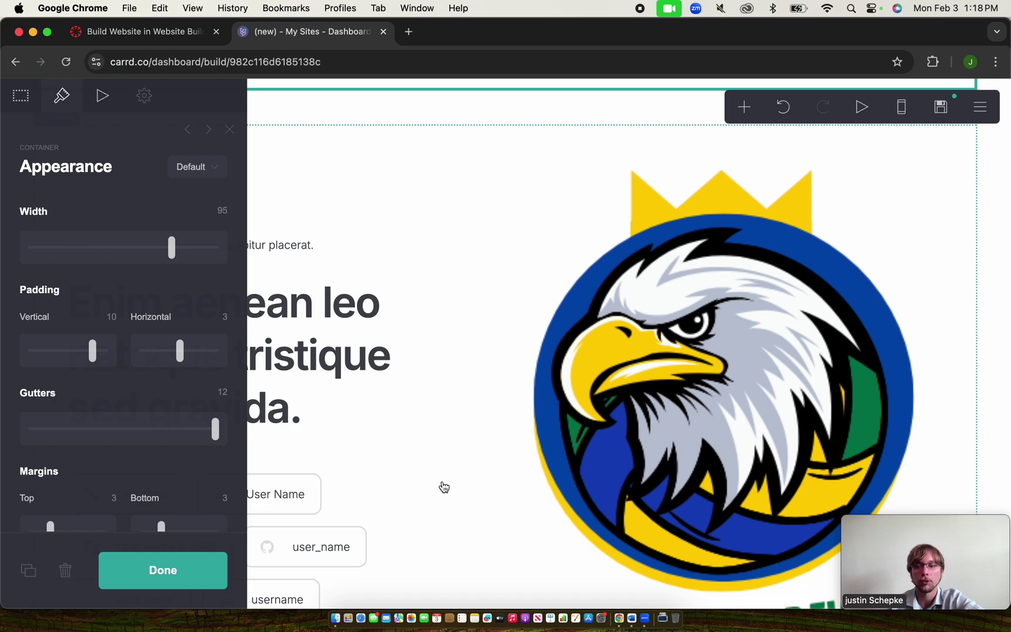
click(162, 570)
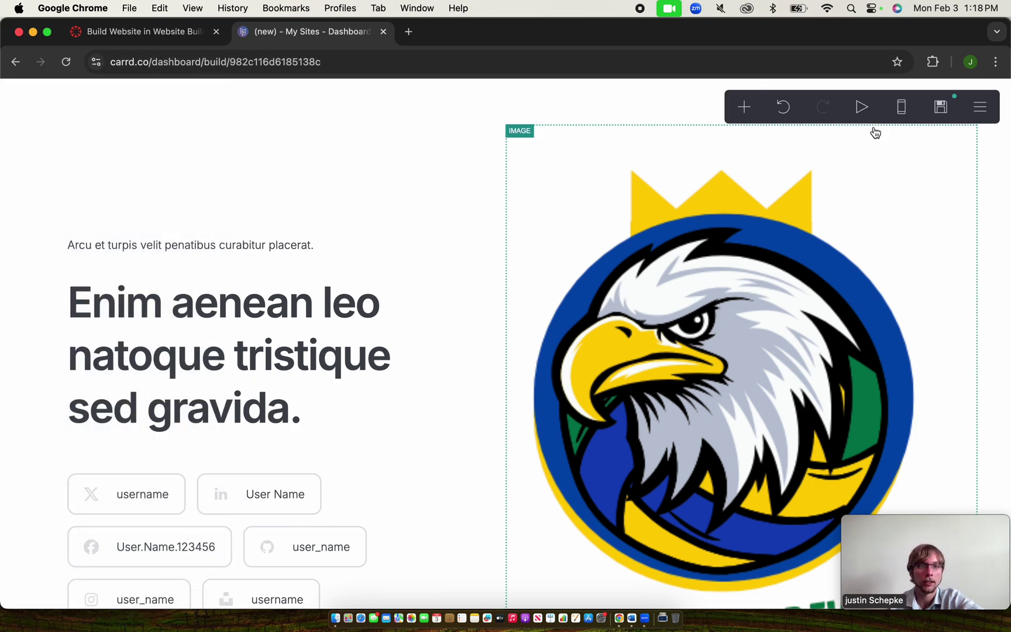
Publish the site to the .carrd.co URL "example1212"
click(979, 108)
click(934, 158)
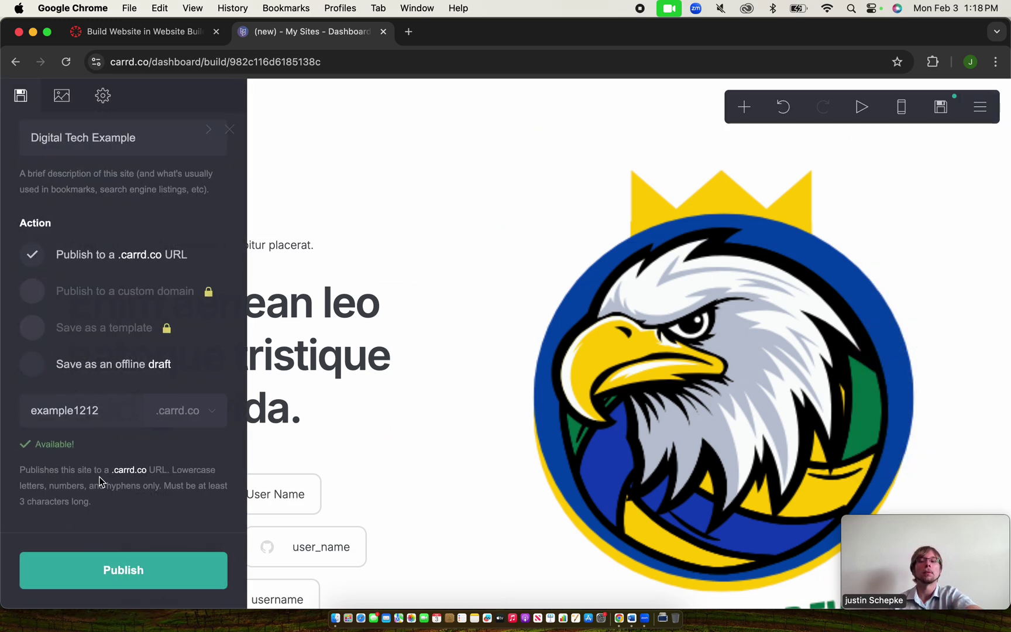
click(85, 580)
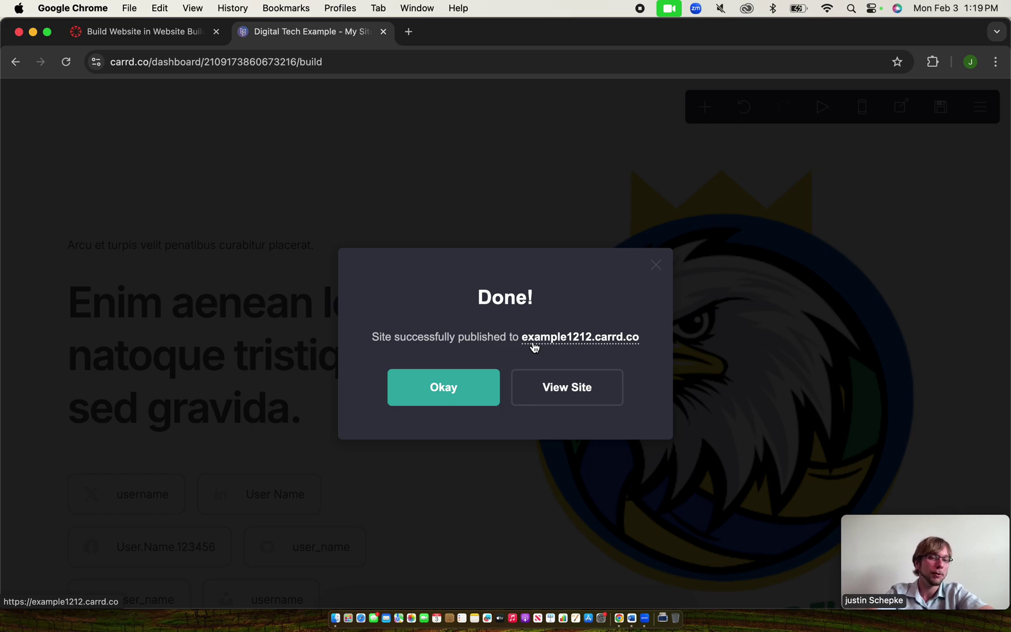
View the published site at example1212.carrd.co, reload it, dismiss the publishing confirmation, and return to the editor
click(534, 390)
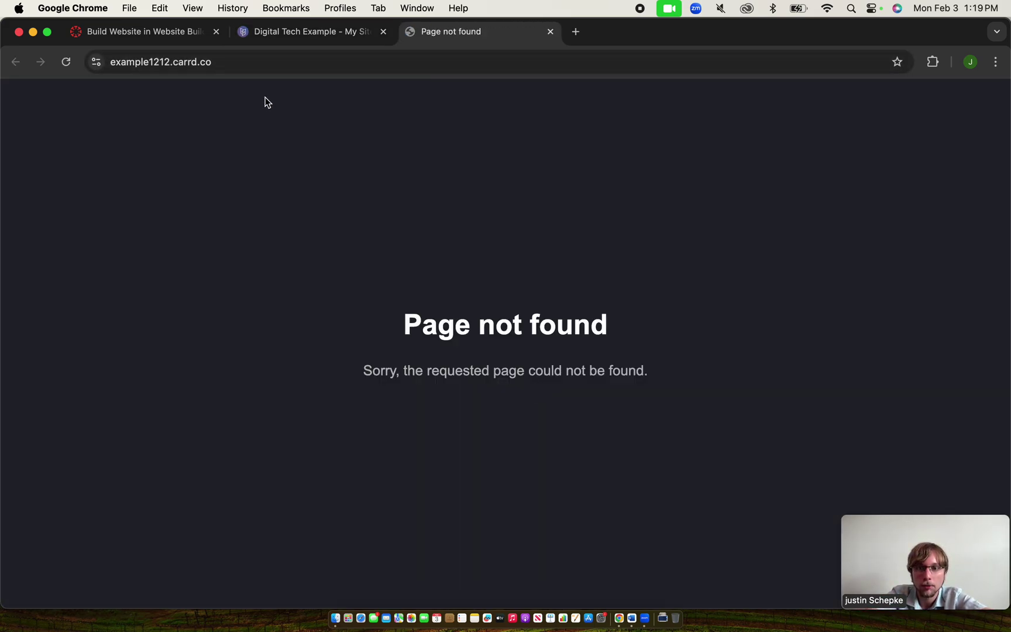
scroll(476, 343, down, 2)
scroll(476, 344, up, 2)
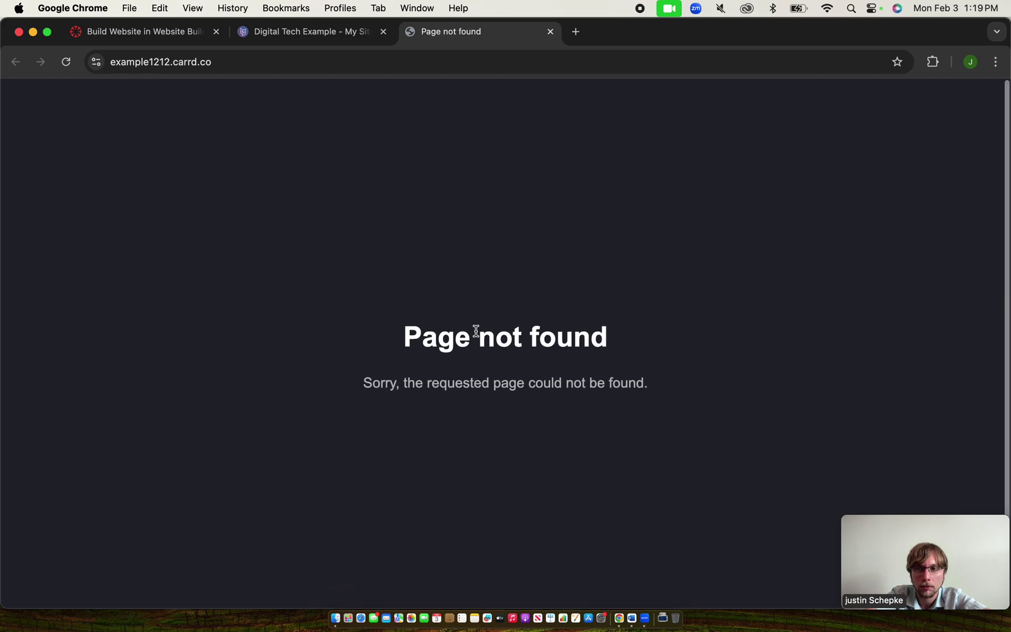
click(66, 62)
click(331, 39)
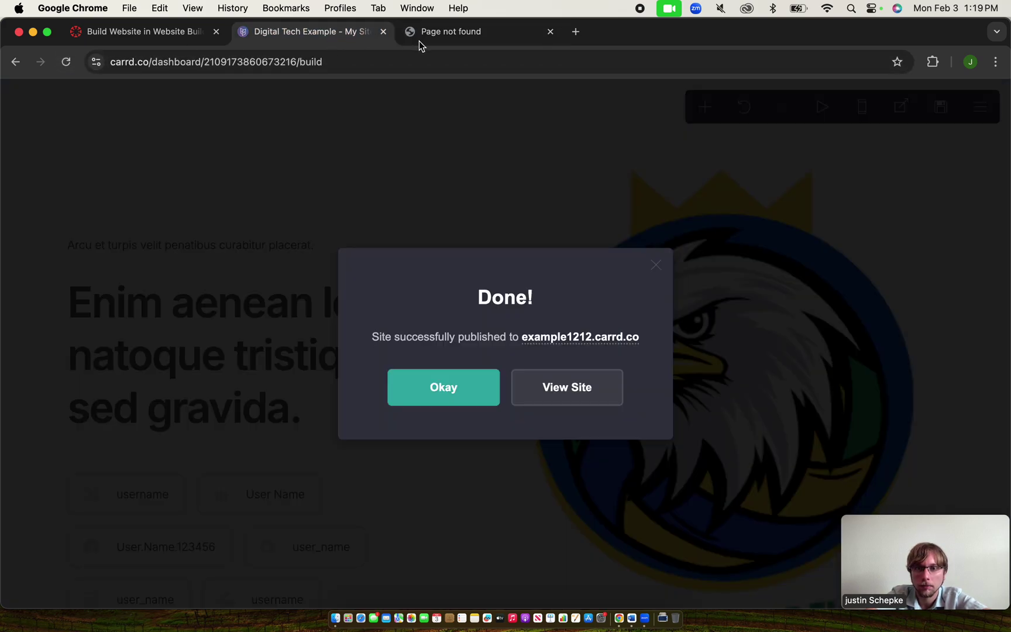
click(432, 38)
click(289, 36)
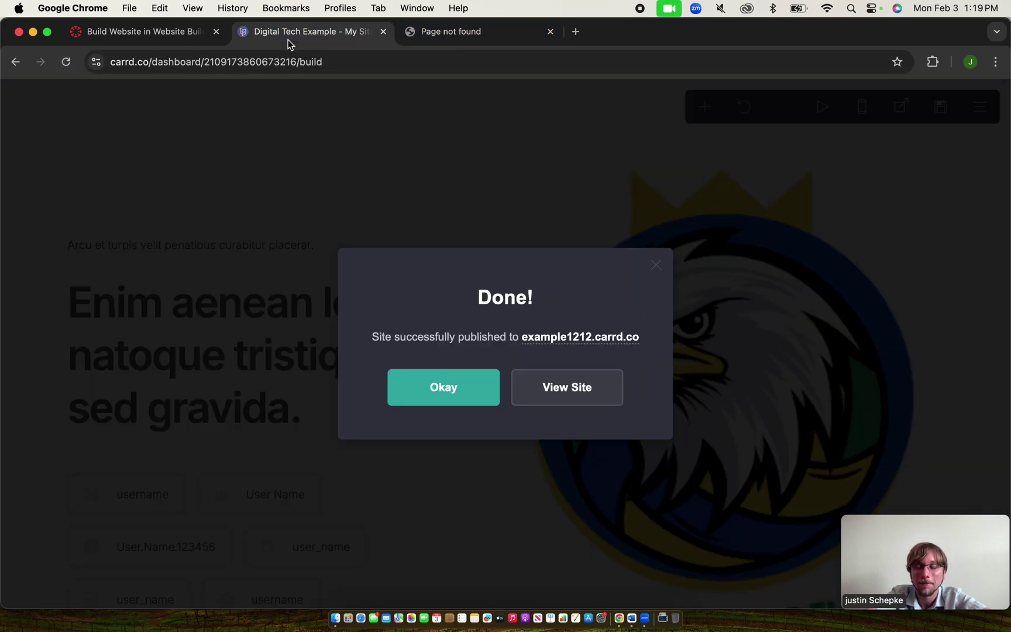
click(467, 391)
click(465, 35)
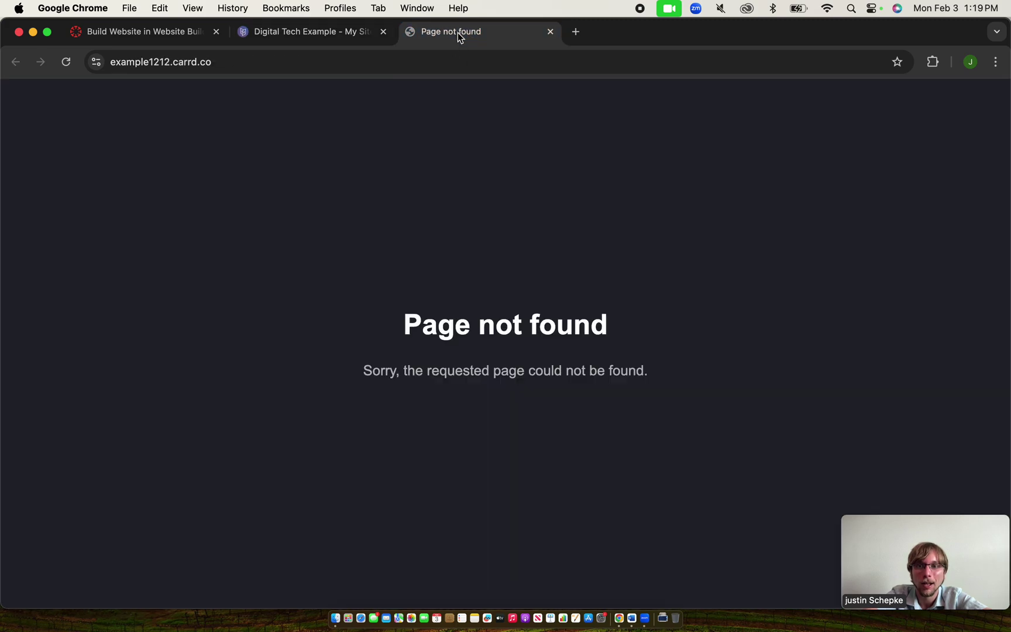
click(350, 36)
Publish the site's changes to example1212.carrd.co again and open the live site
click(979, 108)
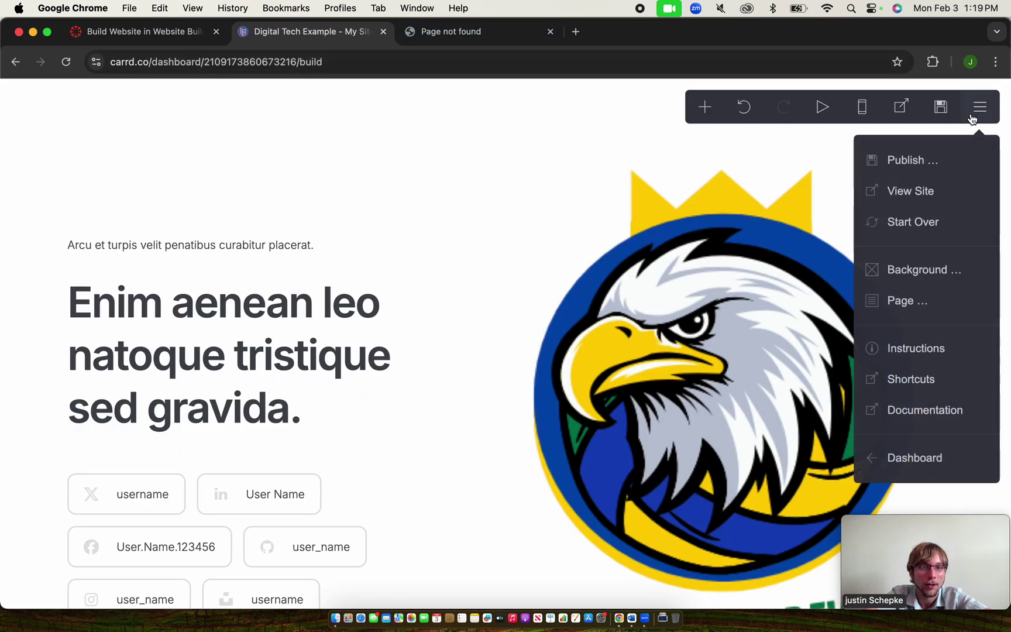
click(903, 159)
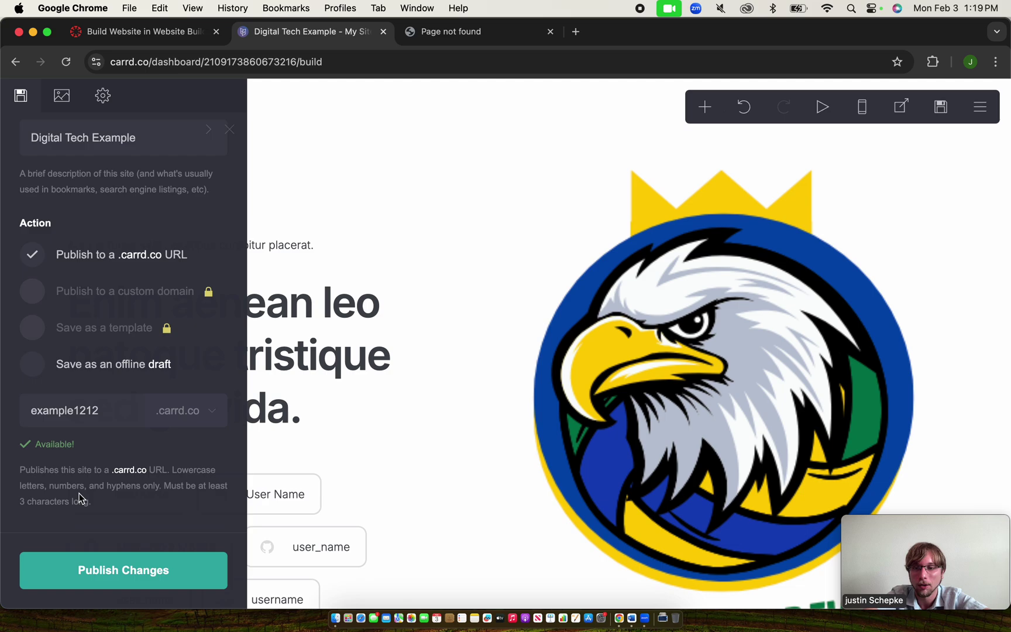
scroll(79, 492, down, 1)
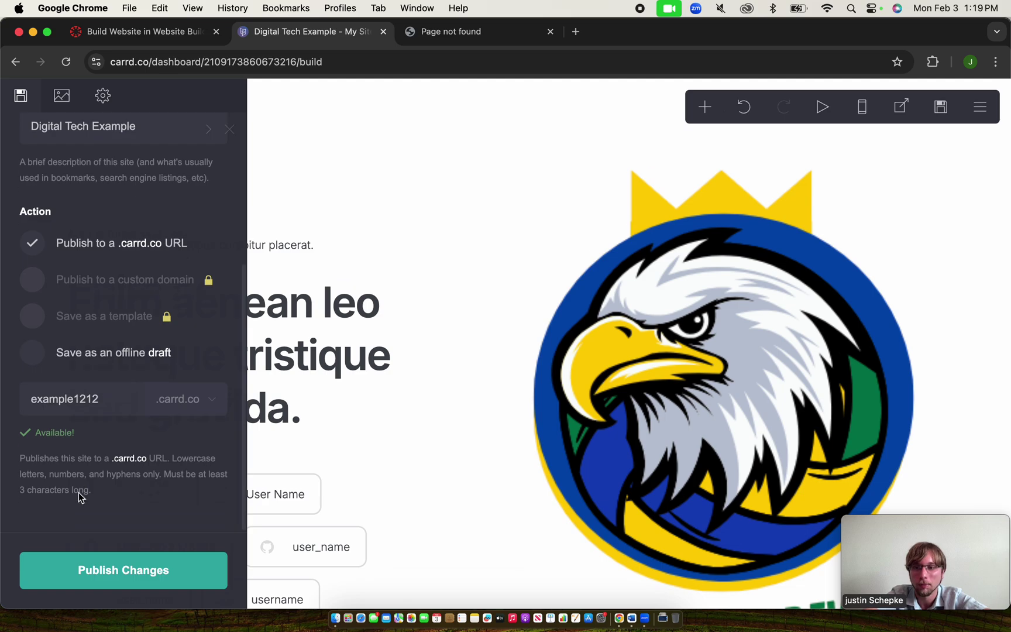
click(84, 573)
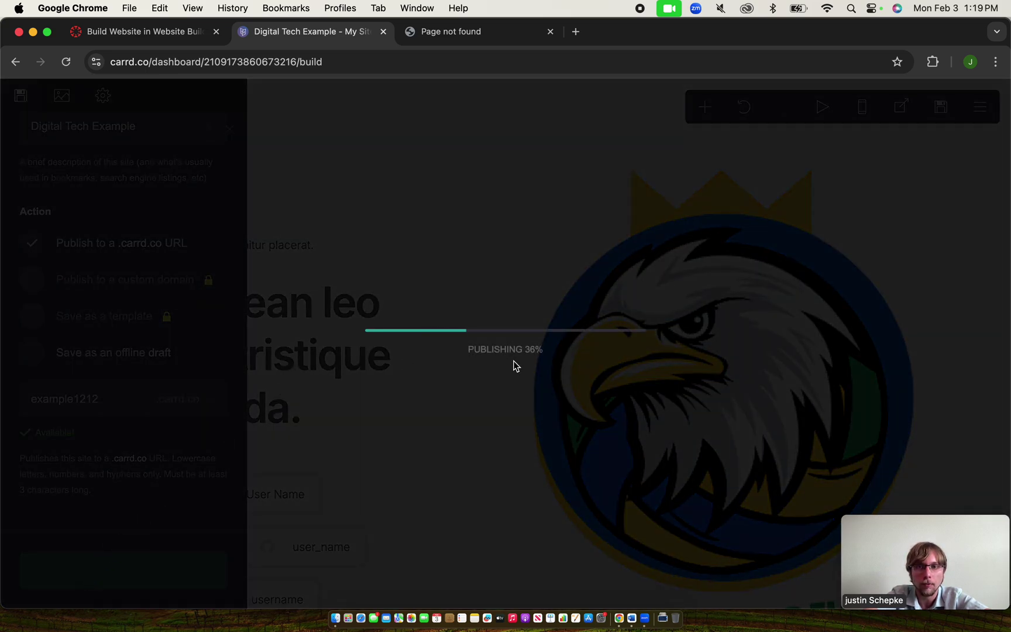
click(532, 383)
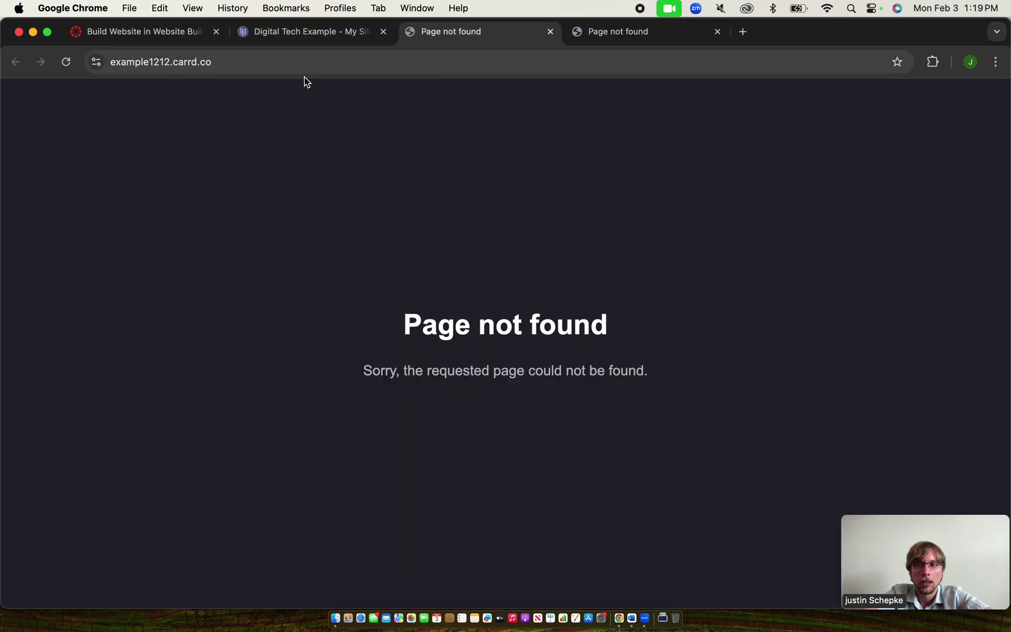
Check the full address of the opened live page, example1212.carrd.co
click(228, 62)
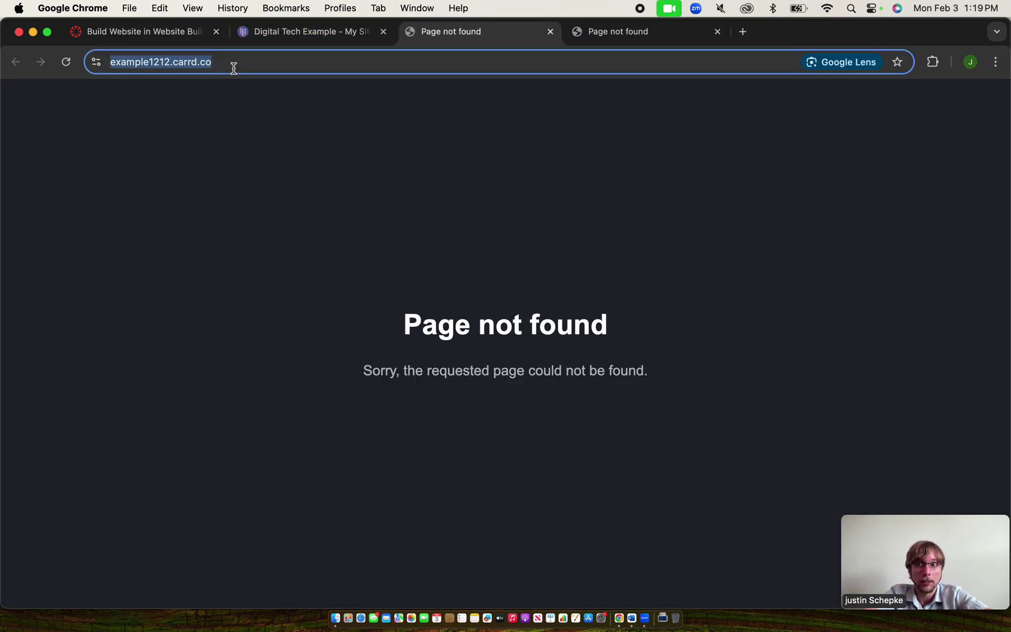
click(240, 62)
drag(243, 62, 145, 60)
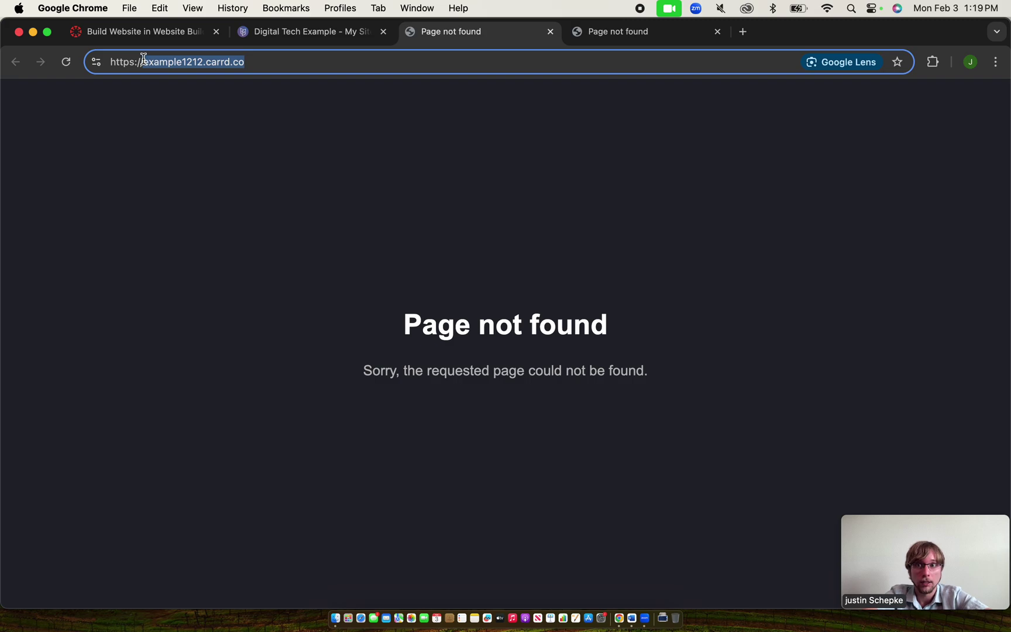
click(263, 158)
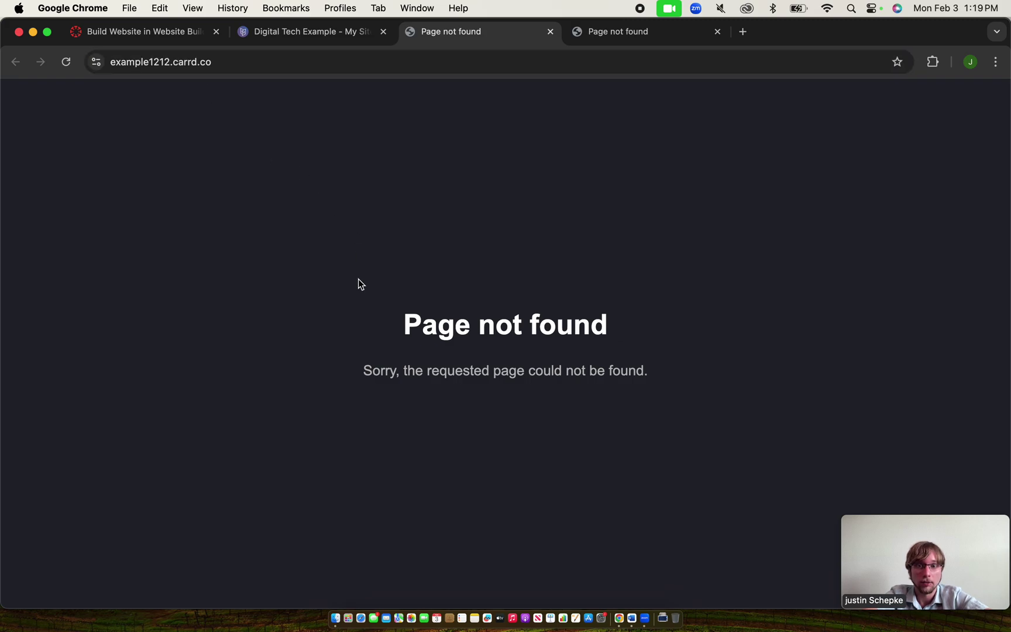
scroll(358, 279, down, 1)
Return to the site editor, dismiss the publishing confirmation, and compare the edited page with the two open live-site tabs
click(327, 33)
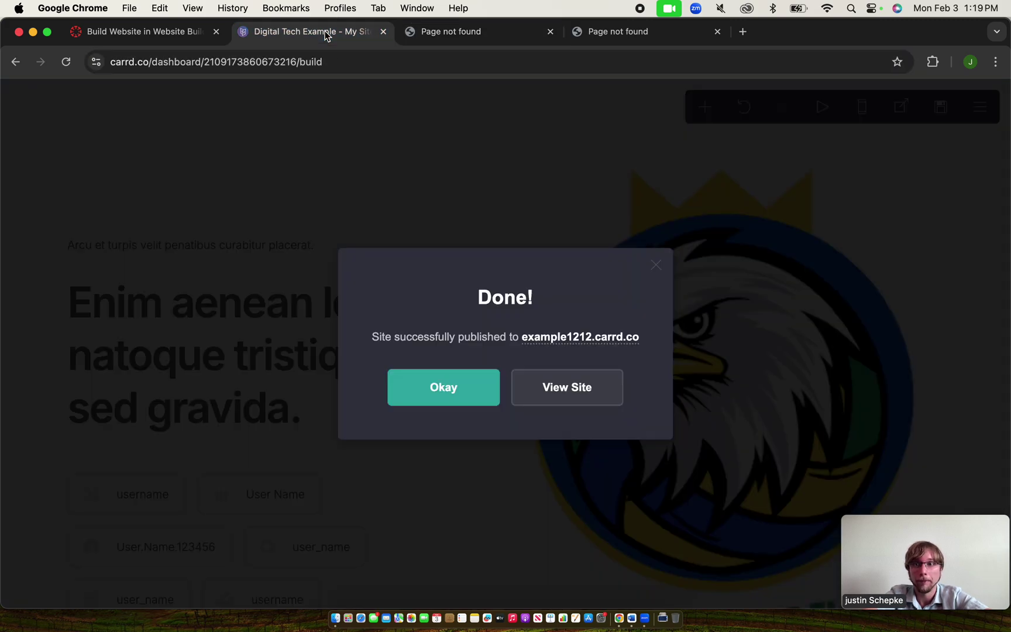
click(654, 272)
scroll(510, 384, down, 5)
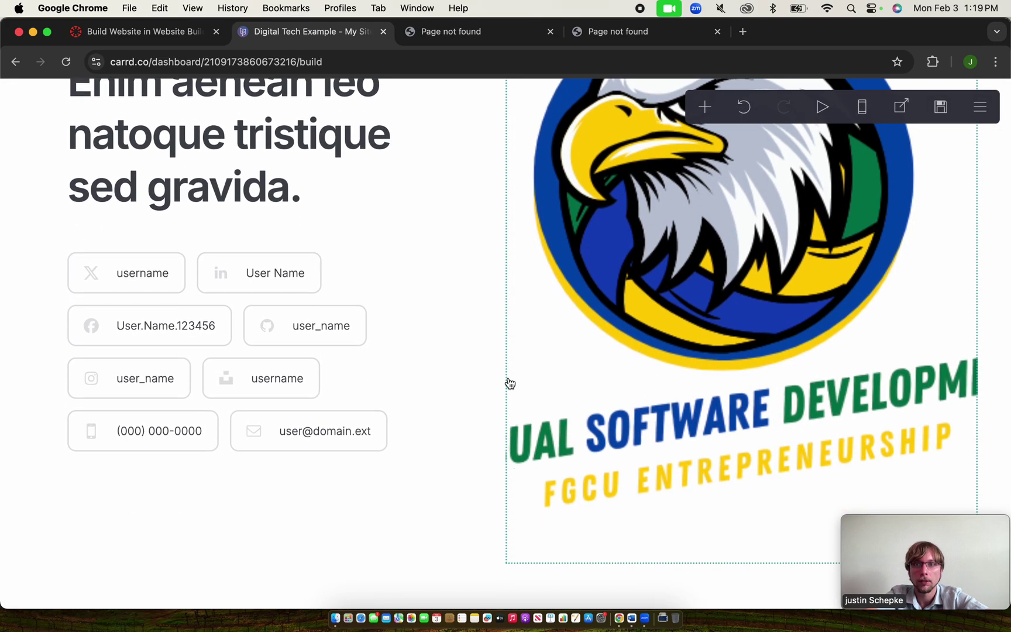
click(465, 35)
click(622, 37)
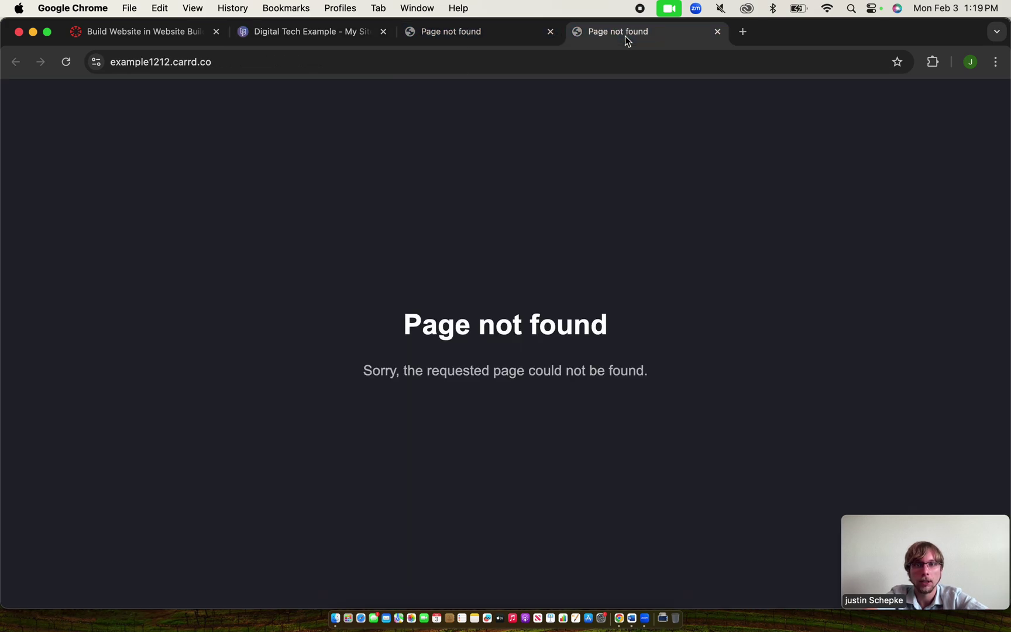
click(459, 38)
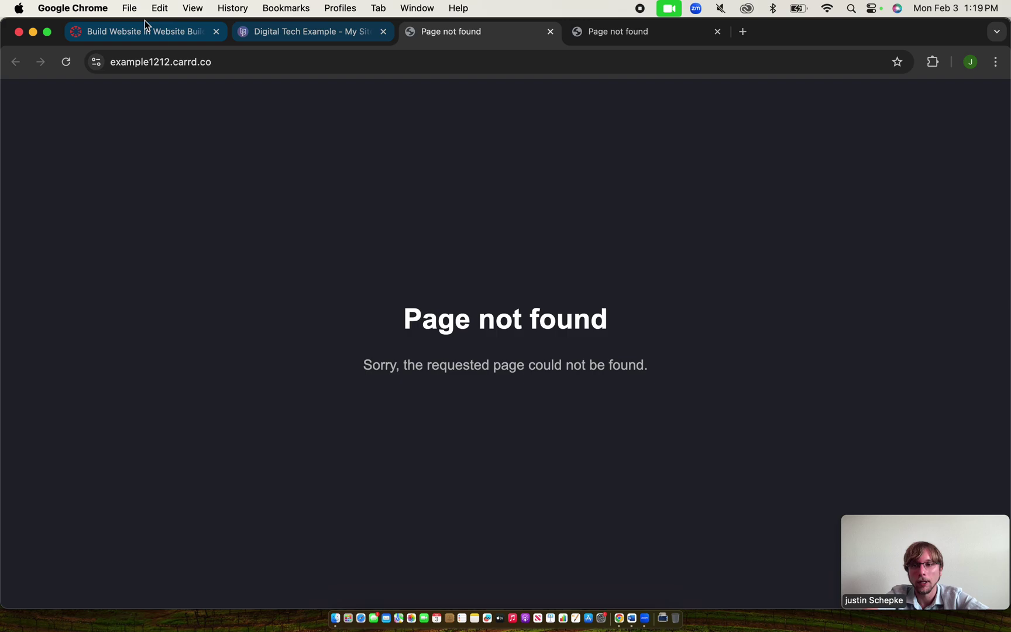
click(302, 36)
scroll(459, 113, up, 10)
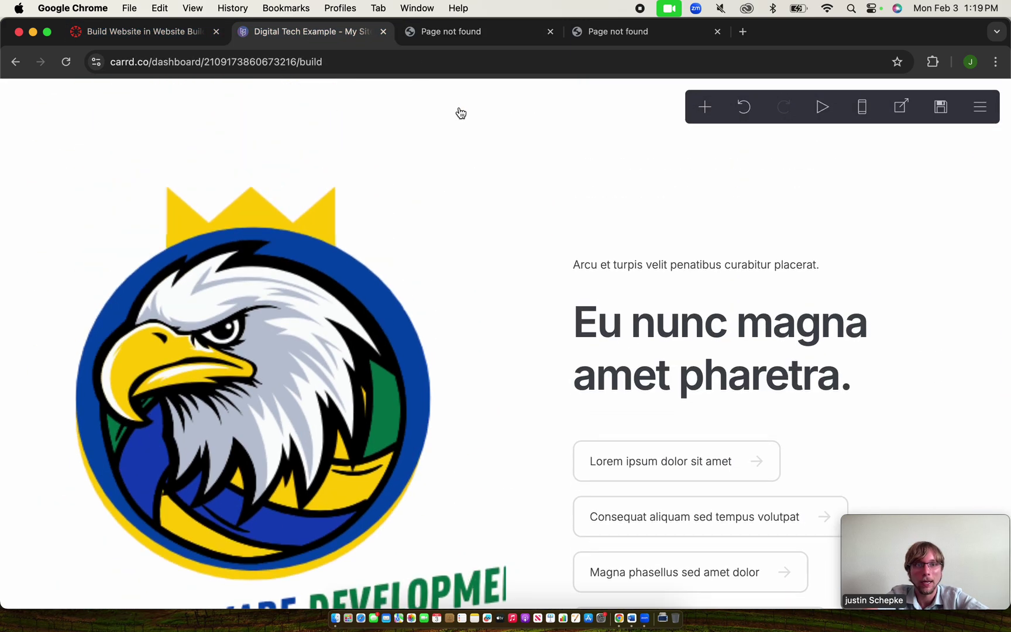
Open the live site once more from the editor, and return to the editor
click(969, 117)
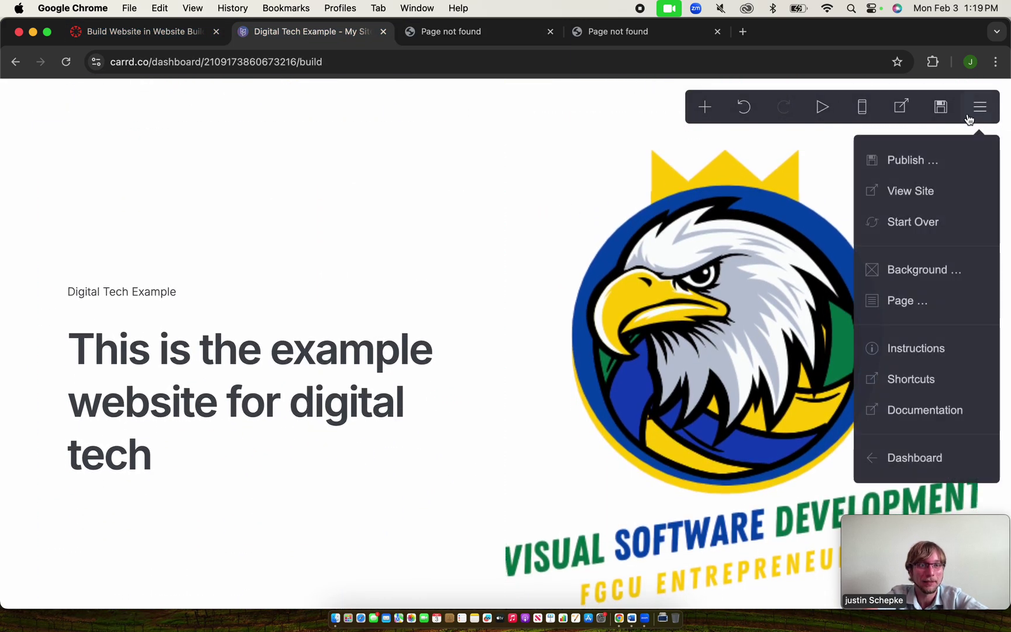
click(890, 197)
click(300, 32)
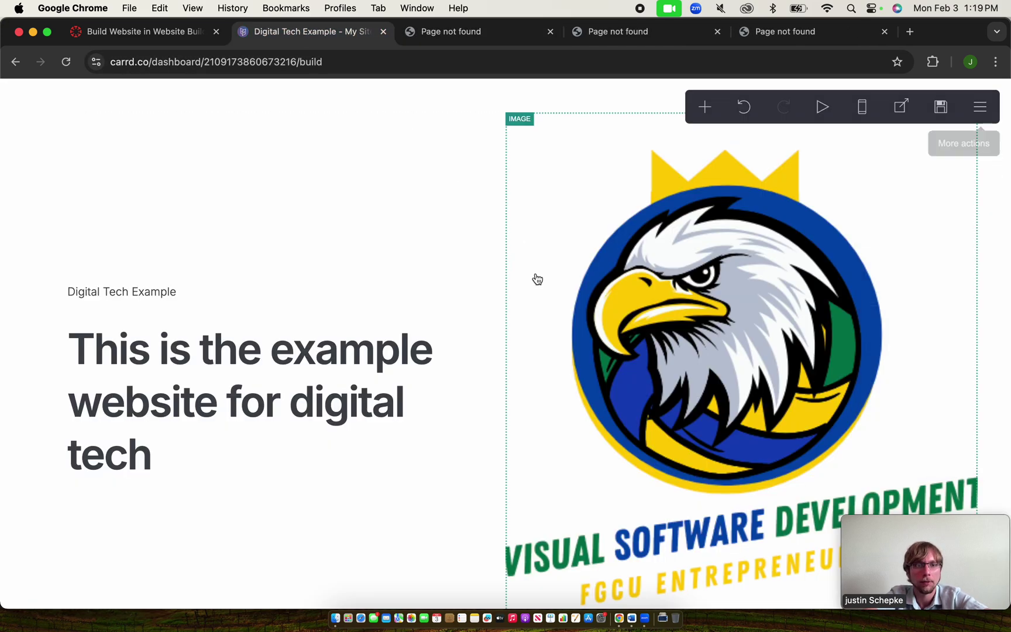
Go to the My Sites dashboard and send the account verification email
click(979, 107)
click(915, 459)
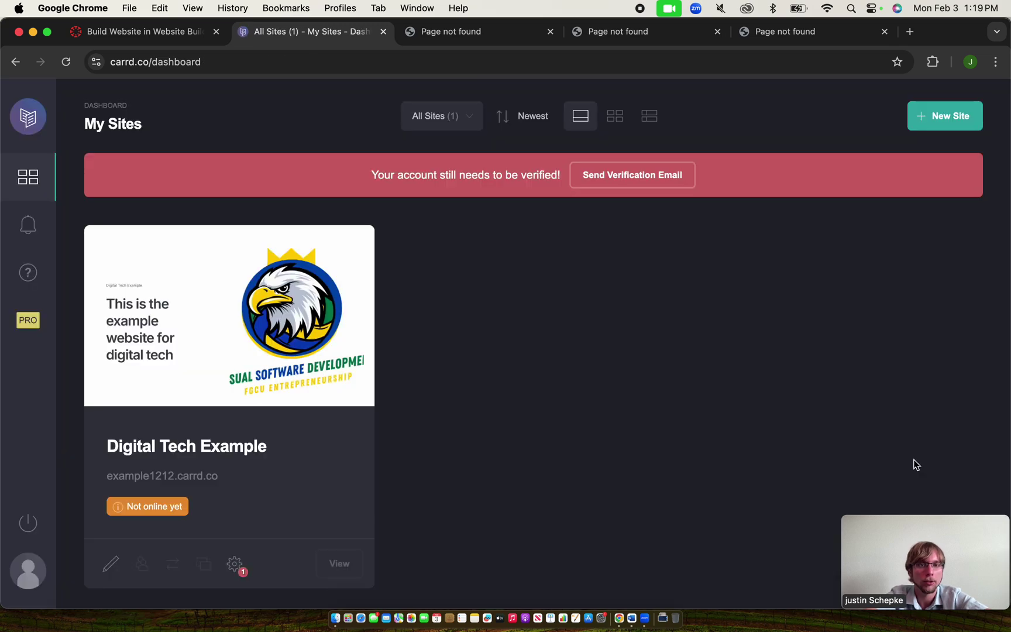
scroll(345, 403, down, 2)
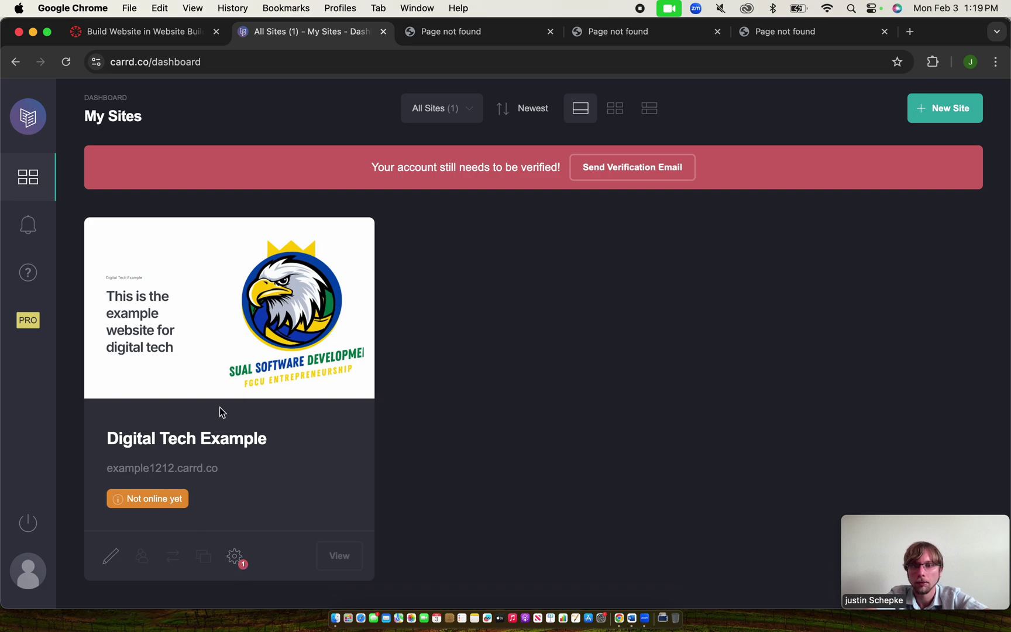
click(605, 170)
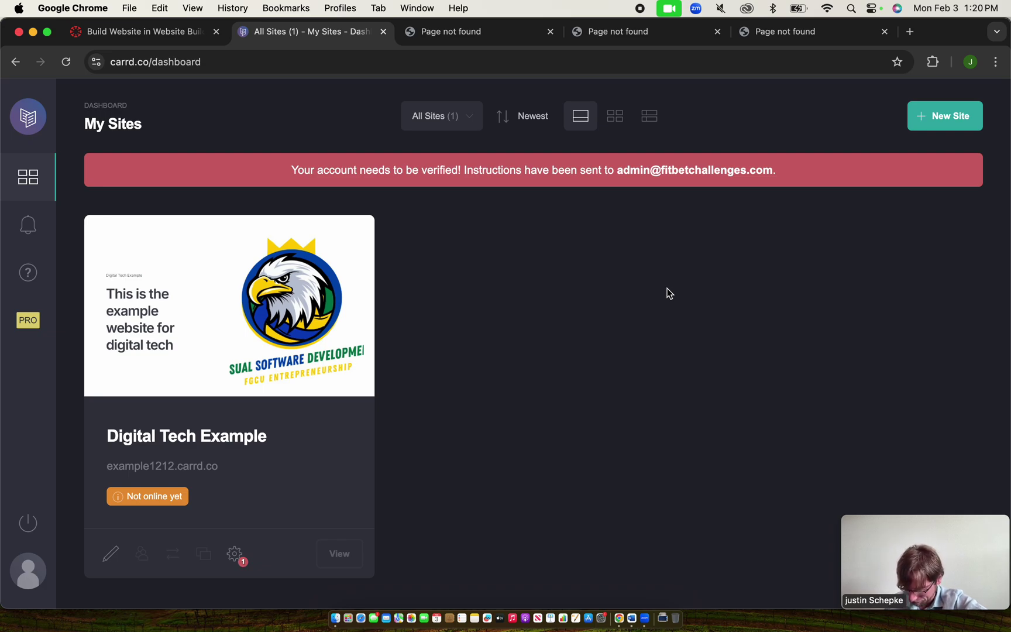
Reload the dashboard and dismiss the publishing confirmation for example1212.carrd.co
click(66, 62)
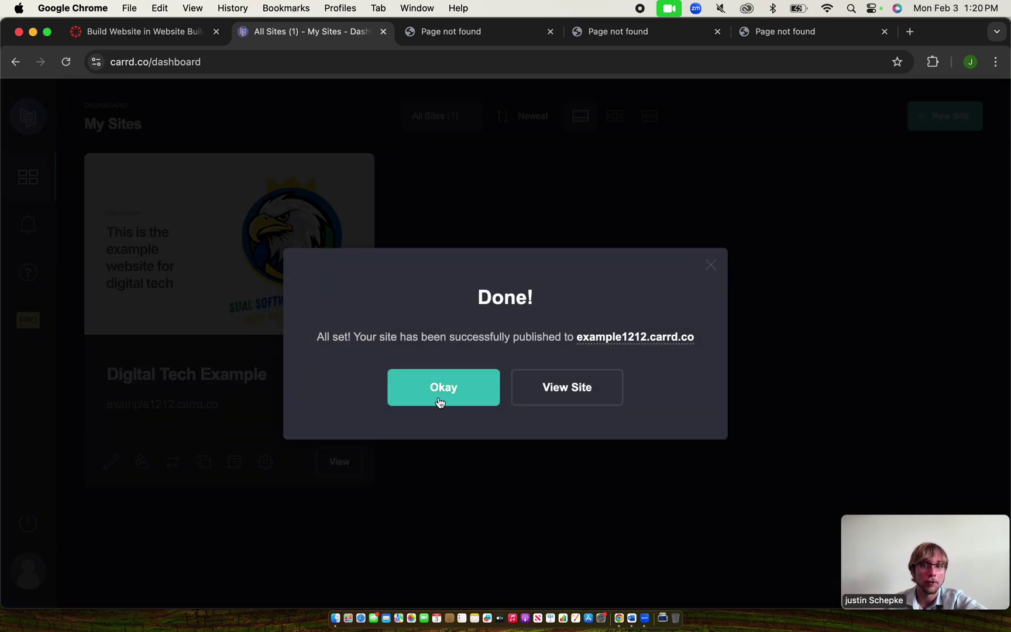
click(439, 400)
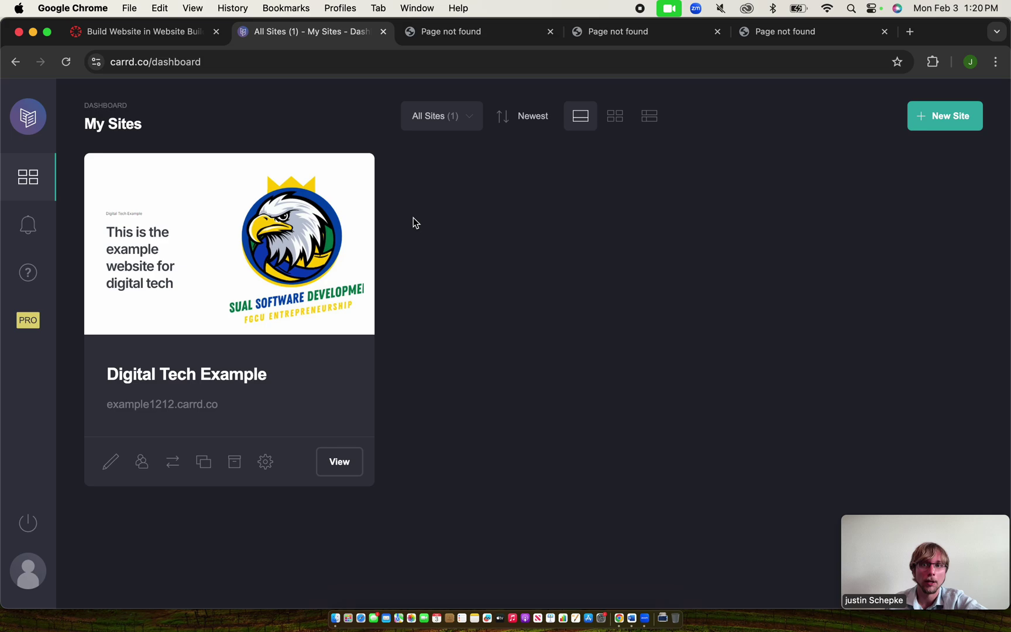
click(414, 35)
click(298, 35)
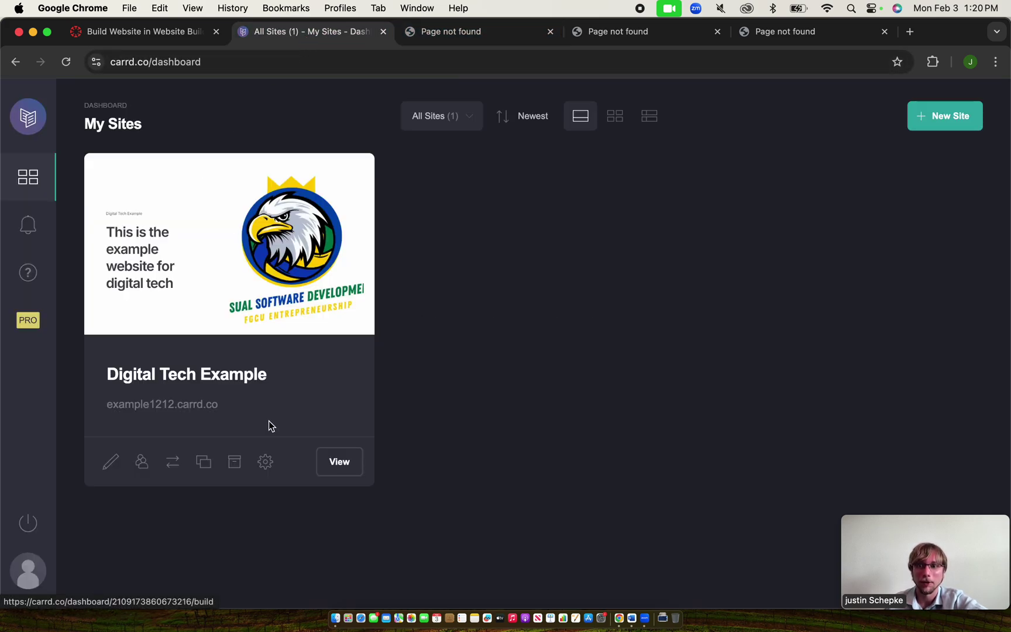
View the published Digital Tech Example site from the dashboard and look through its sections
click(323, 466)
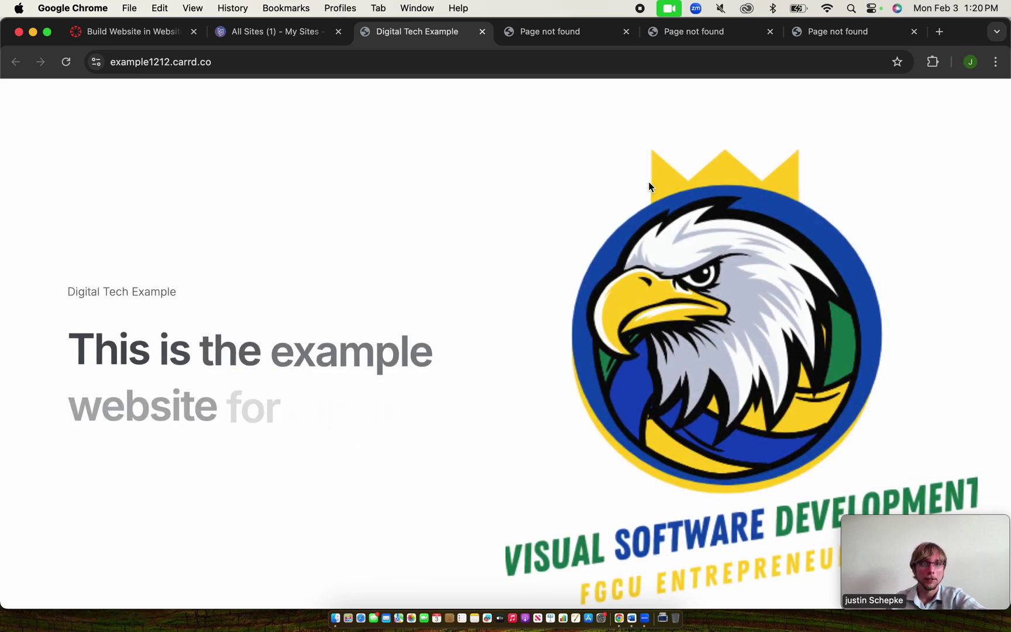
scroll(663, 357, down, 10)
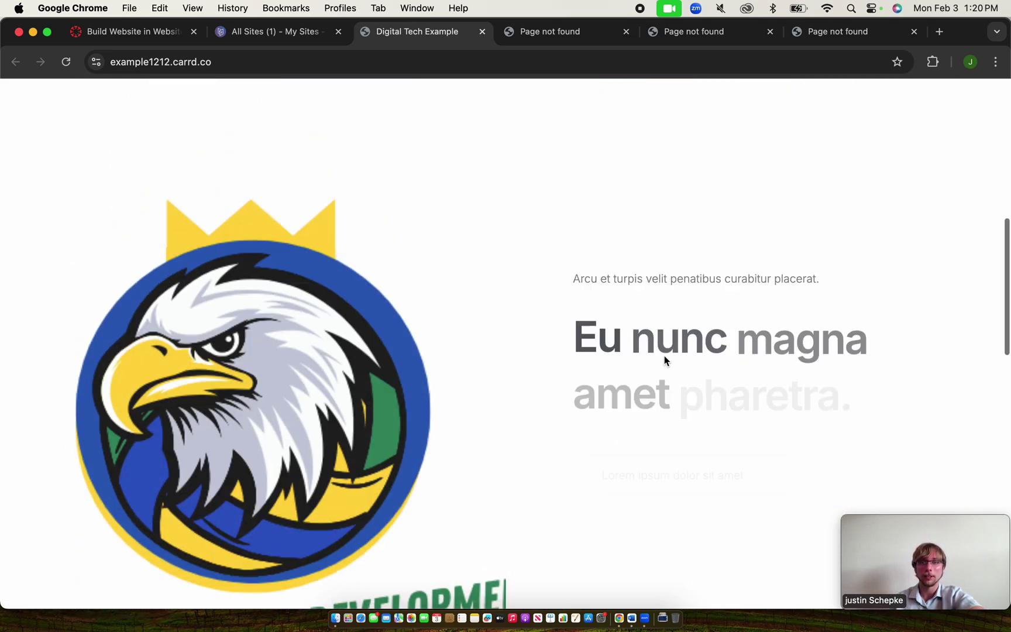
scroll(663, 361, up, 10)
Close the three "Page not found" tabs and check the remaining live site and its dashboard entry
click(626, 32)
click(626, 32)
click(625, 32)
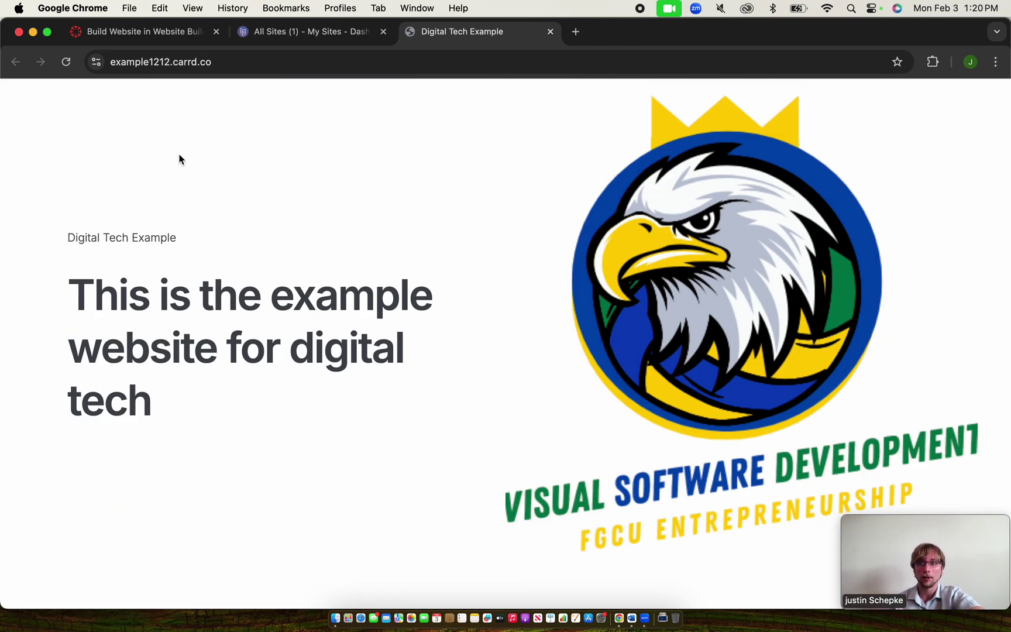
scroll(148, 318, down, 1)
scroll(148, 318, up, 3)
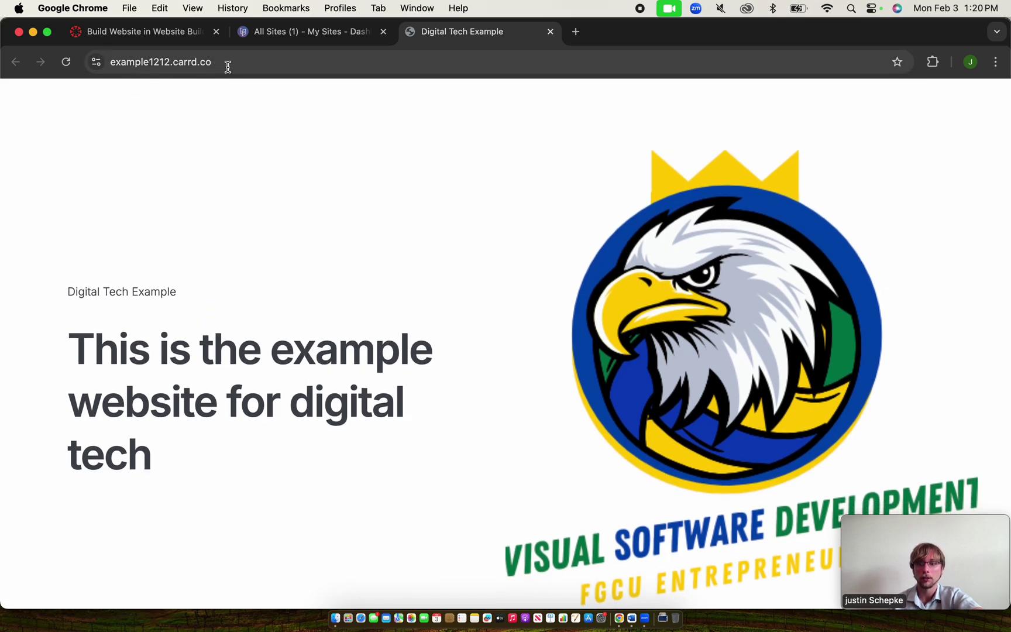
click(282, 41)
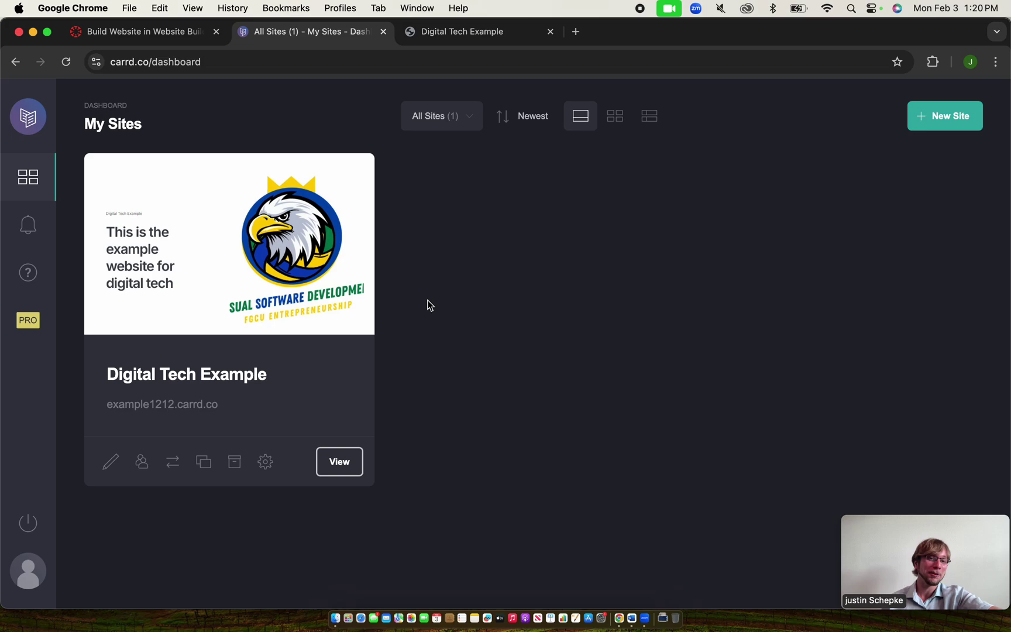
click(453, 38)
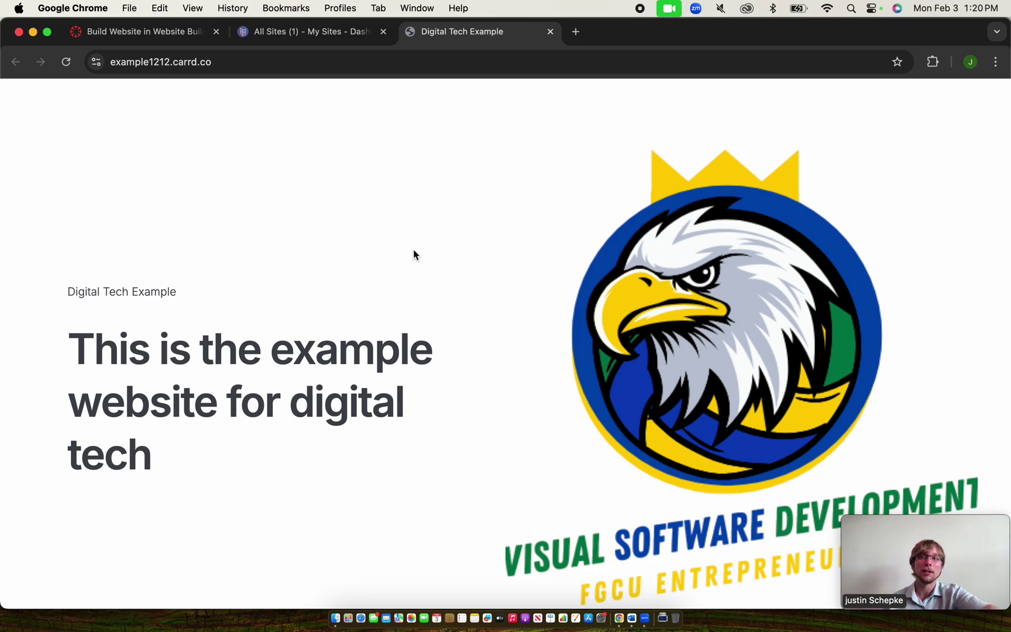
click(256, 60)
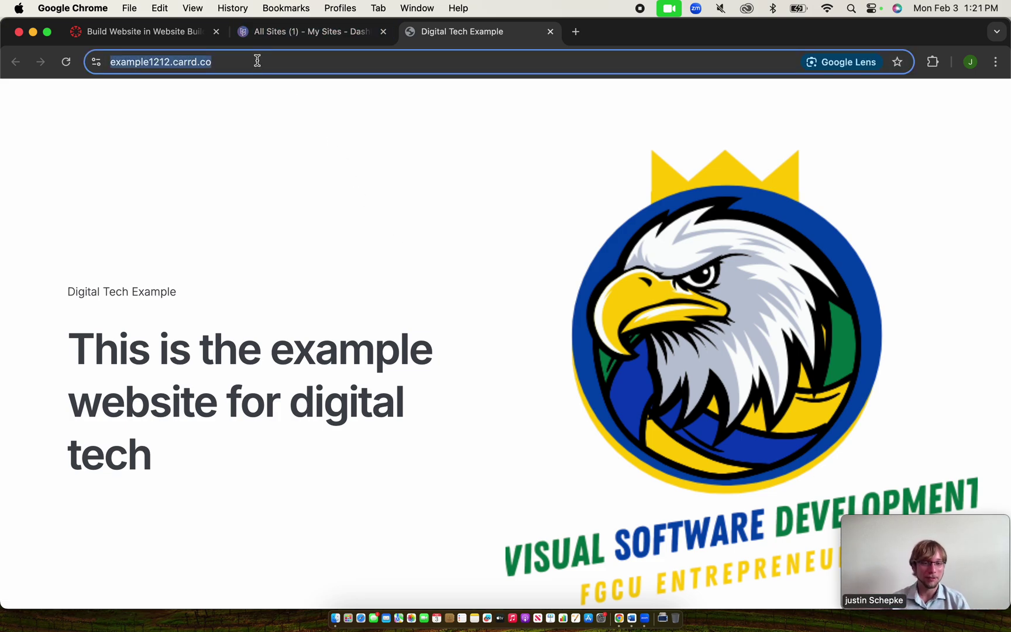
click(177, 33)
click(476, 141)
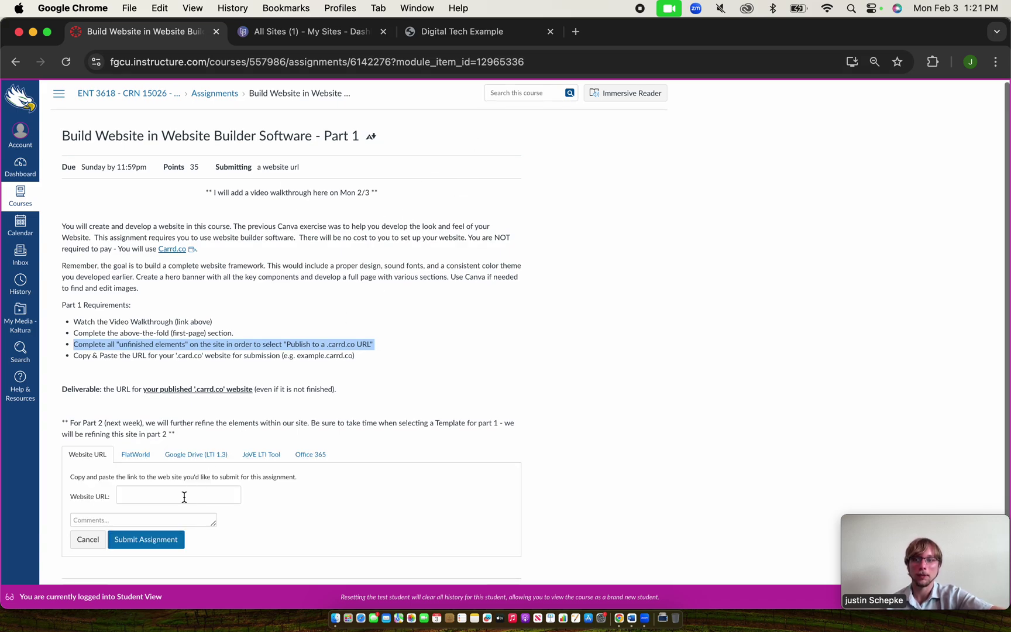
click(165, 496)
text(https://example212.carrd.co/)
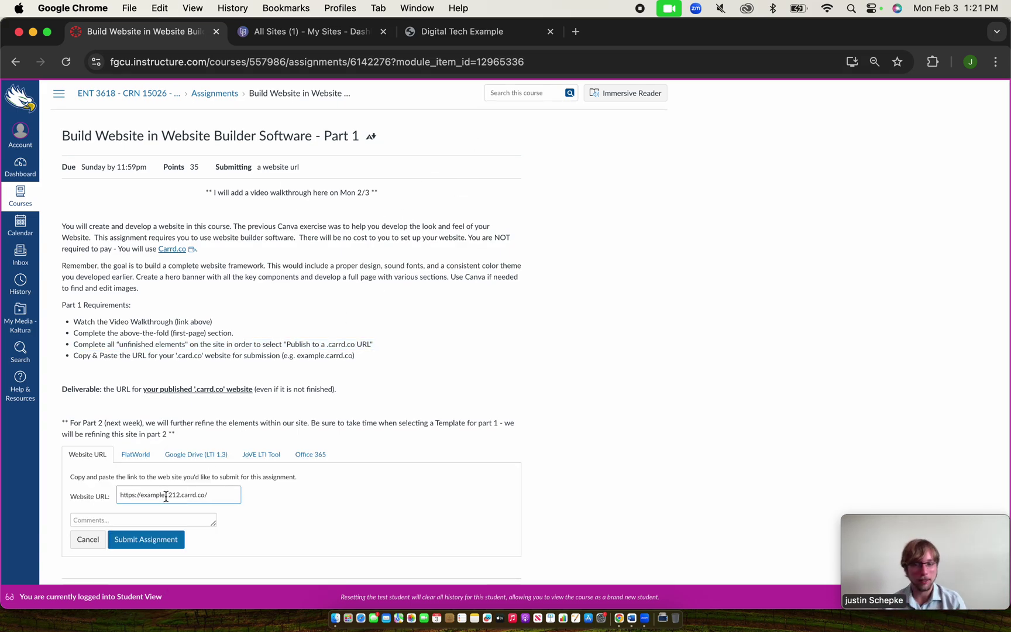
click(144, 542)
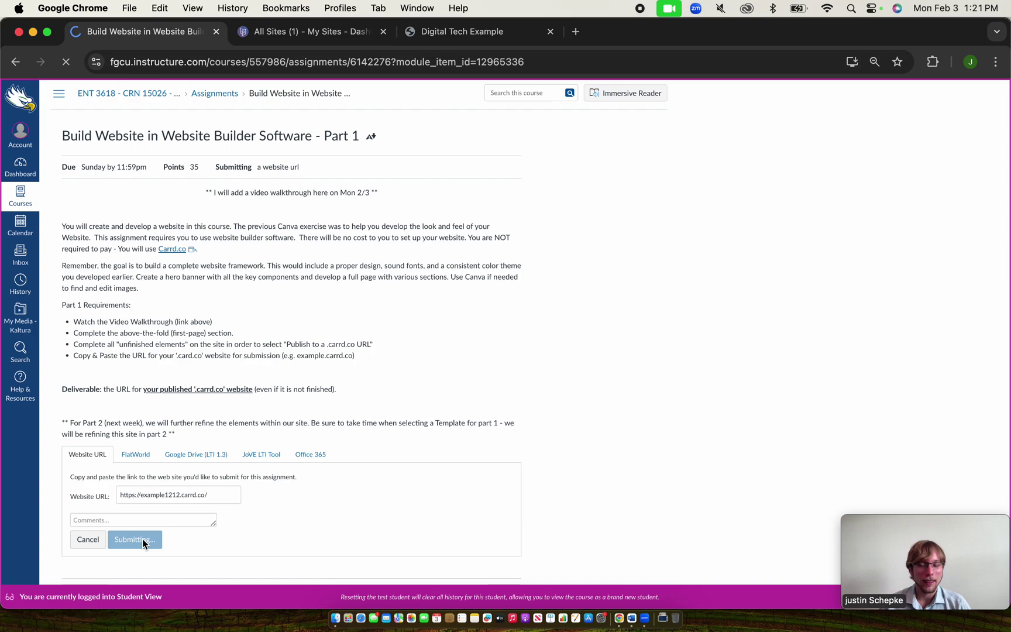